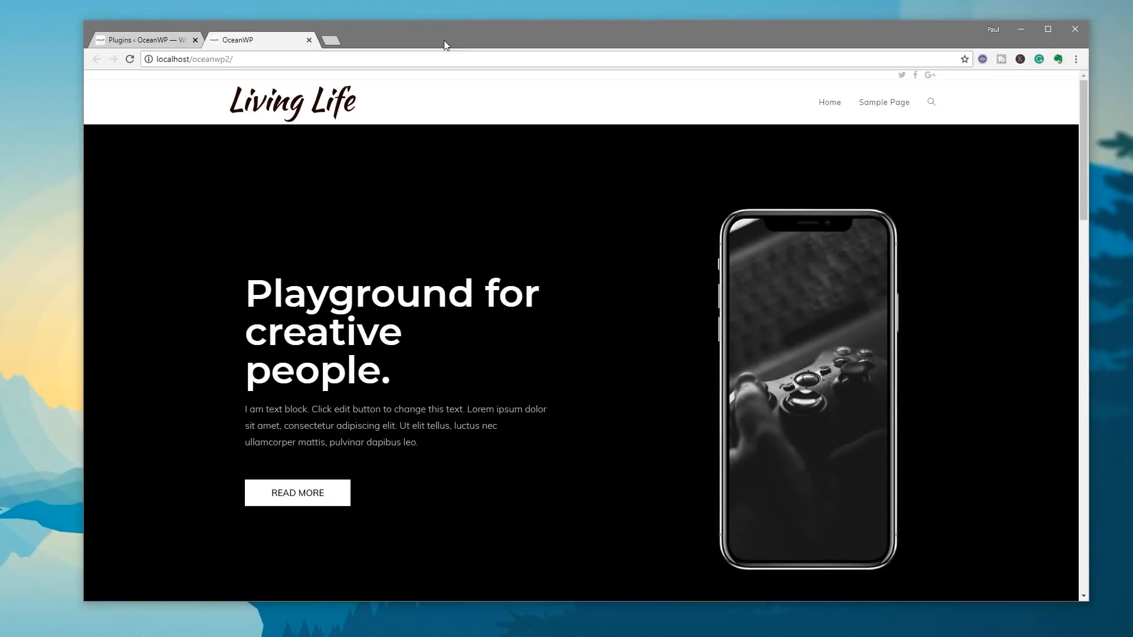
Step: Check how the live homepage's header behaves on scrolling and activate the Ocean Sticky Header plugin
scroll(547, 335, down, 6)
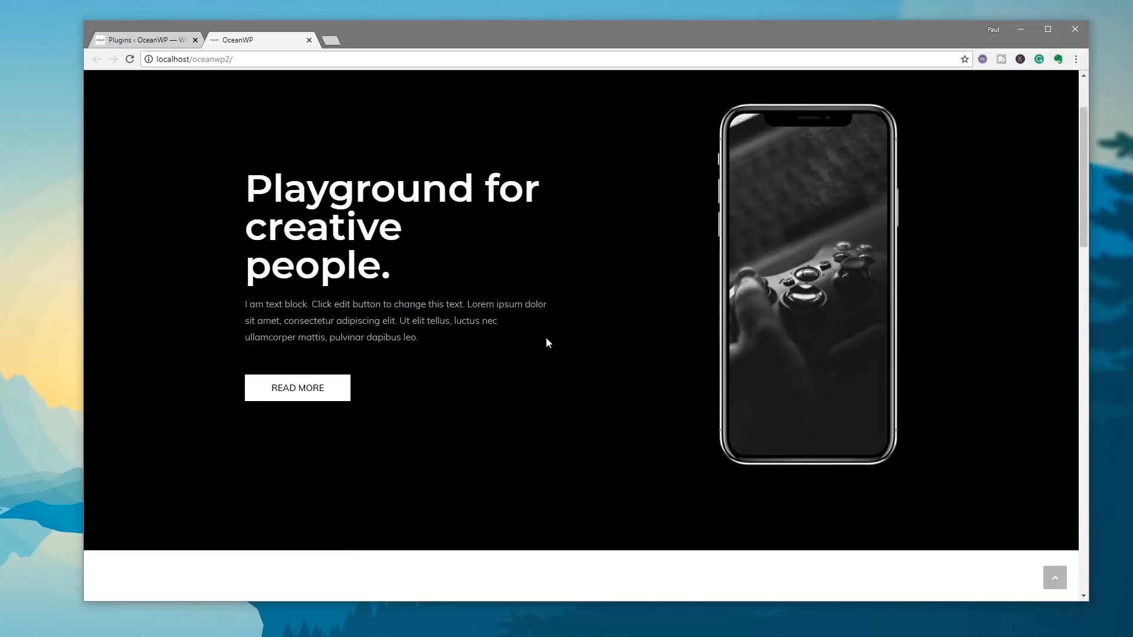
scroll(548, 342, up, 6)
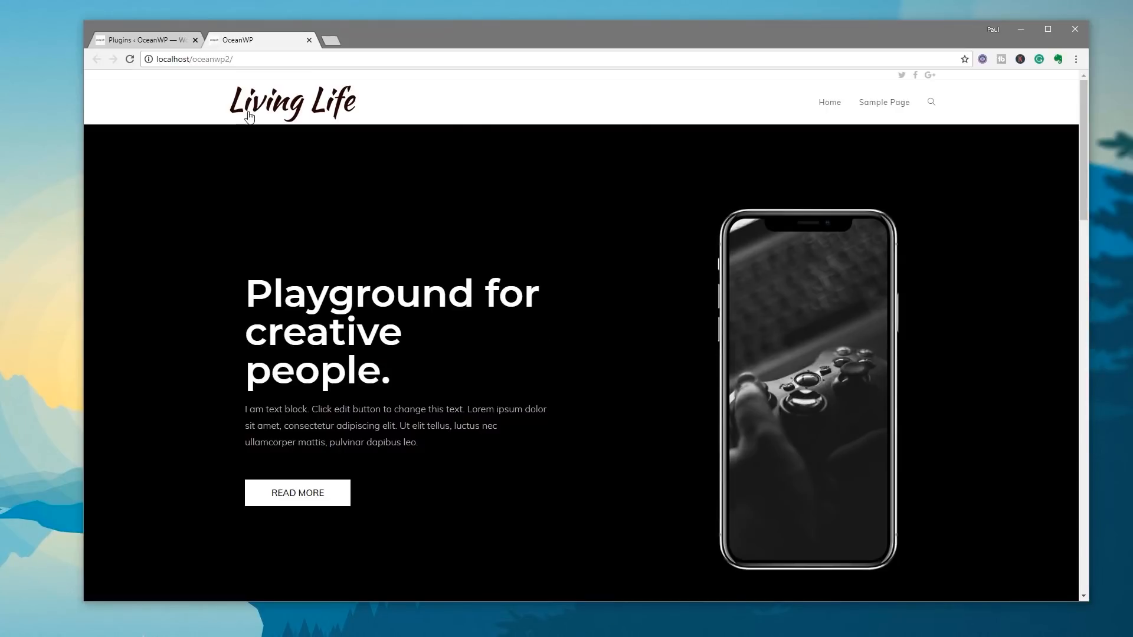
click(148, 40)
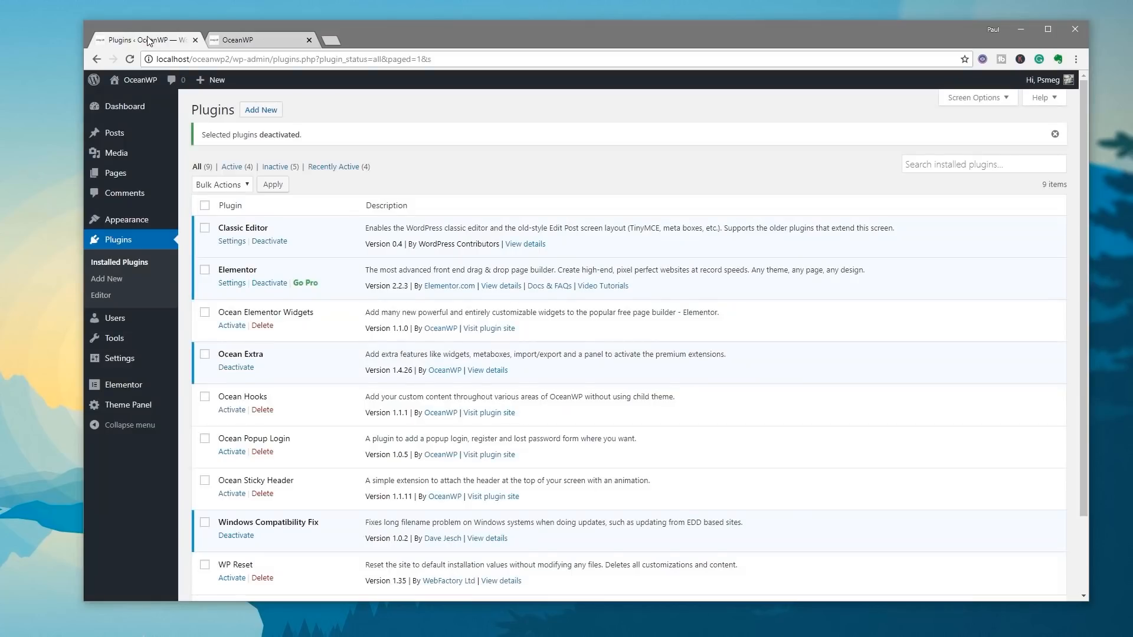
scroll(430, 334, down, 1)
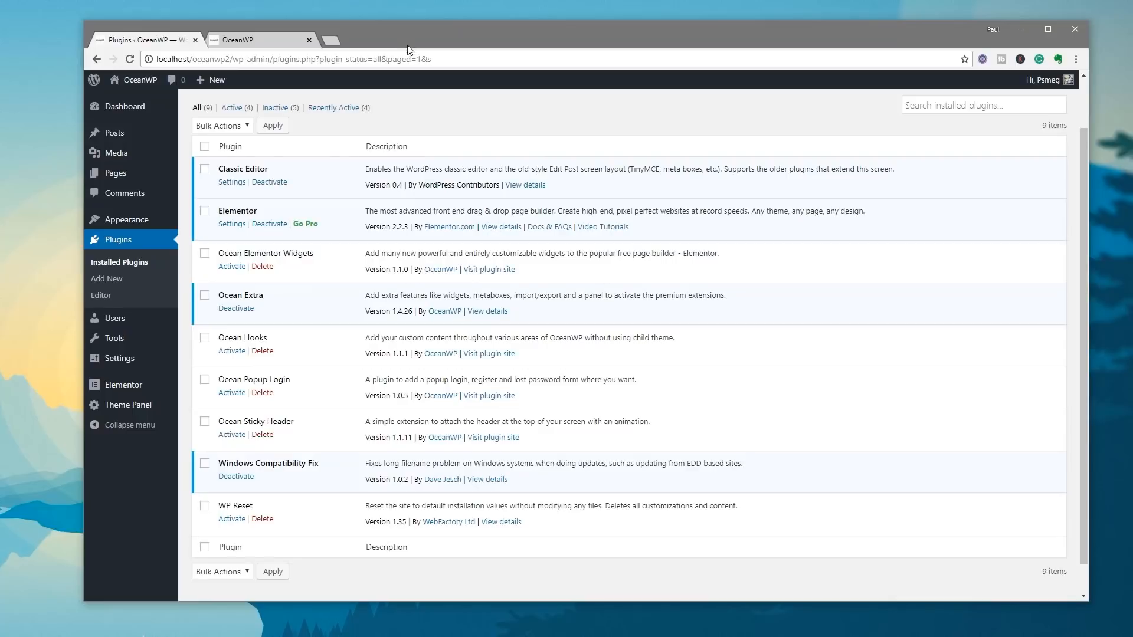
click(229, 435)
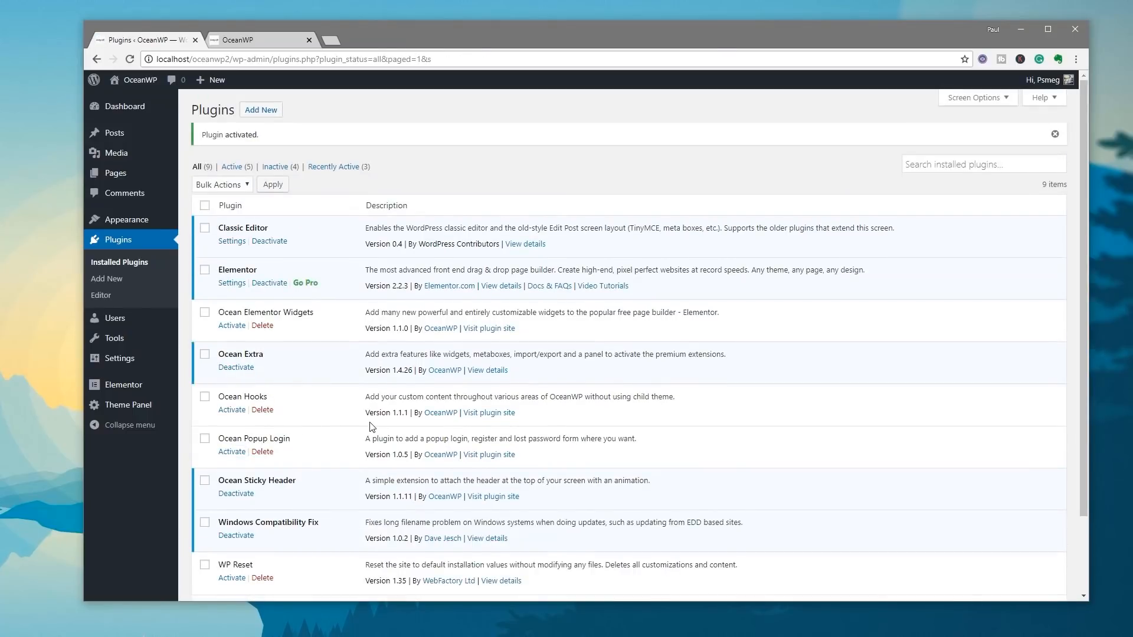
Step: Open the Sticky Header section of the theme customiser and check the header's scrolling behaviour in the preview
mouse_move(133, 224)
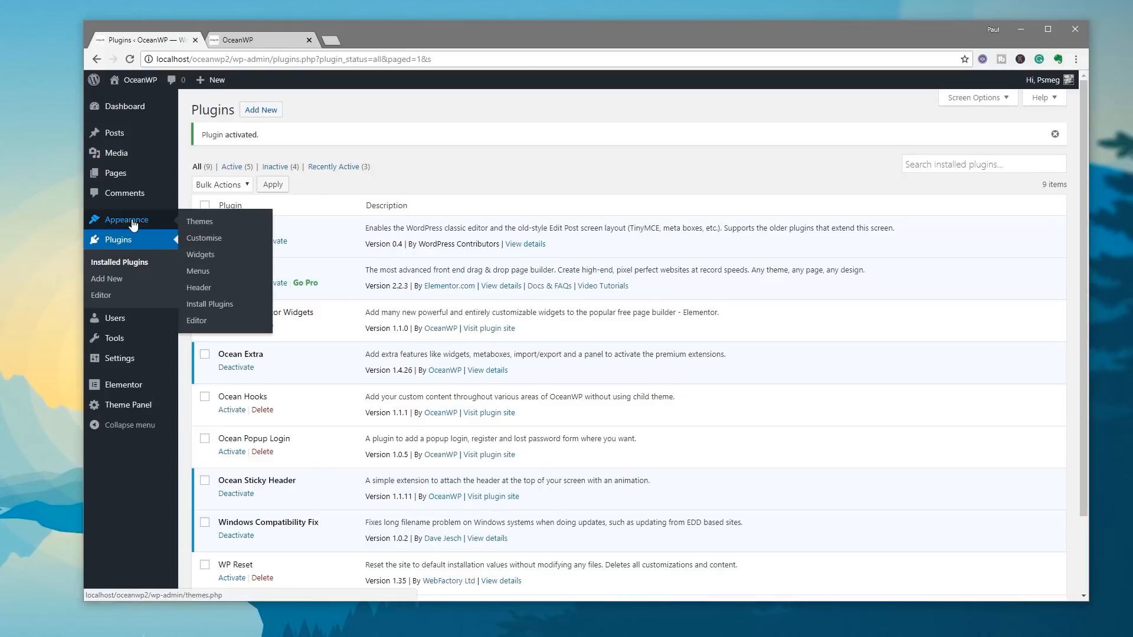
click(206, 238)
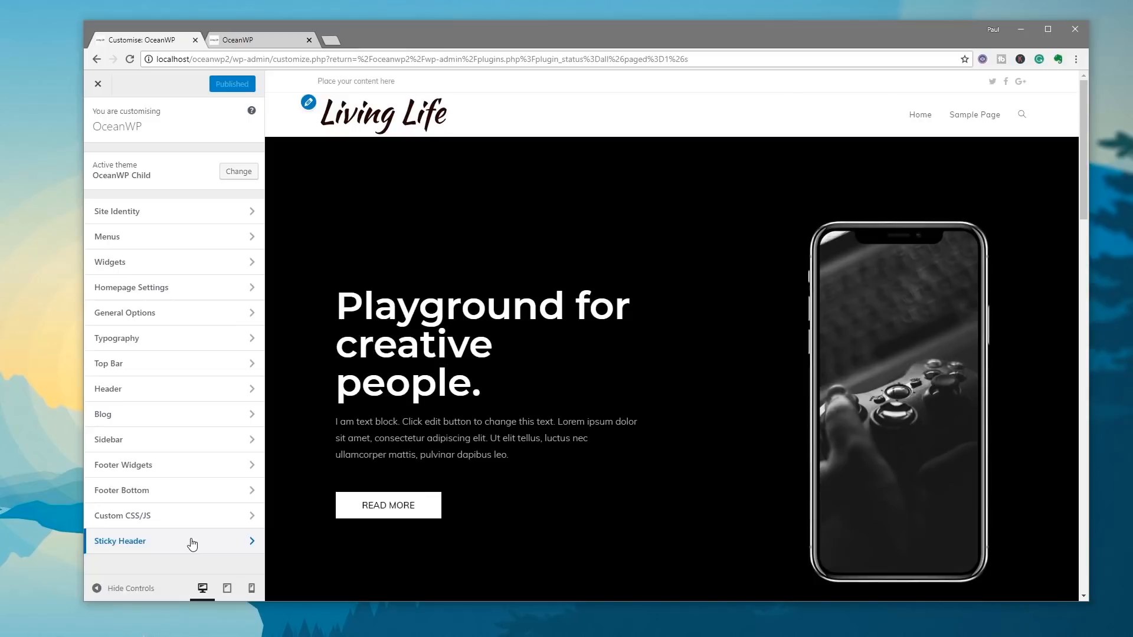
click(247, 543)
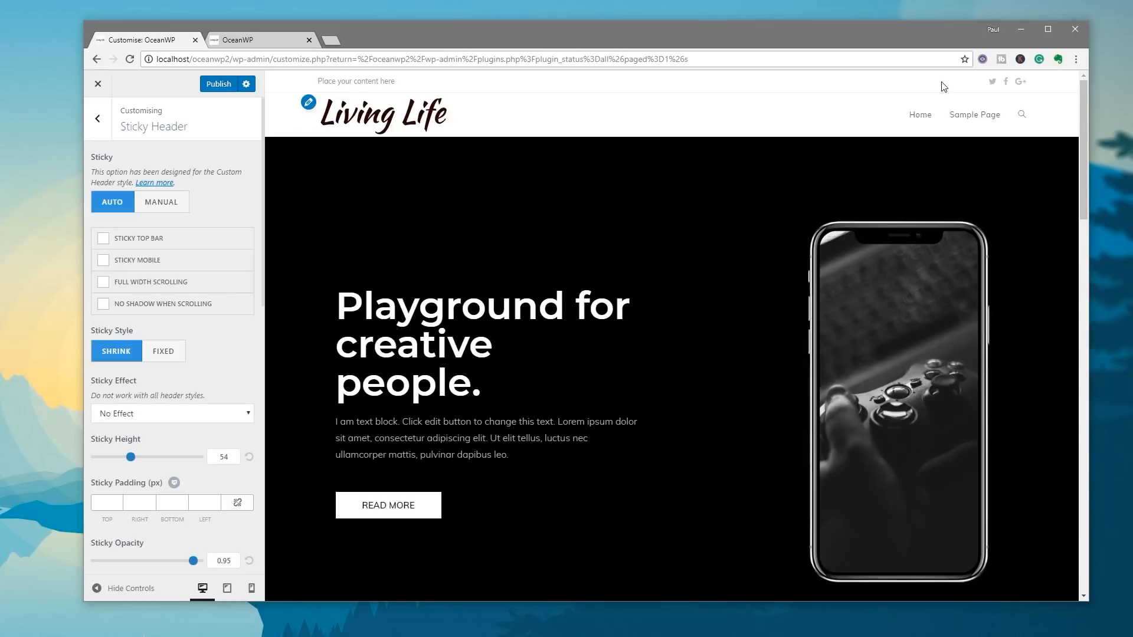
scroll(619, 264, down, 1)
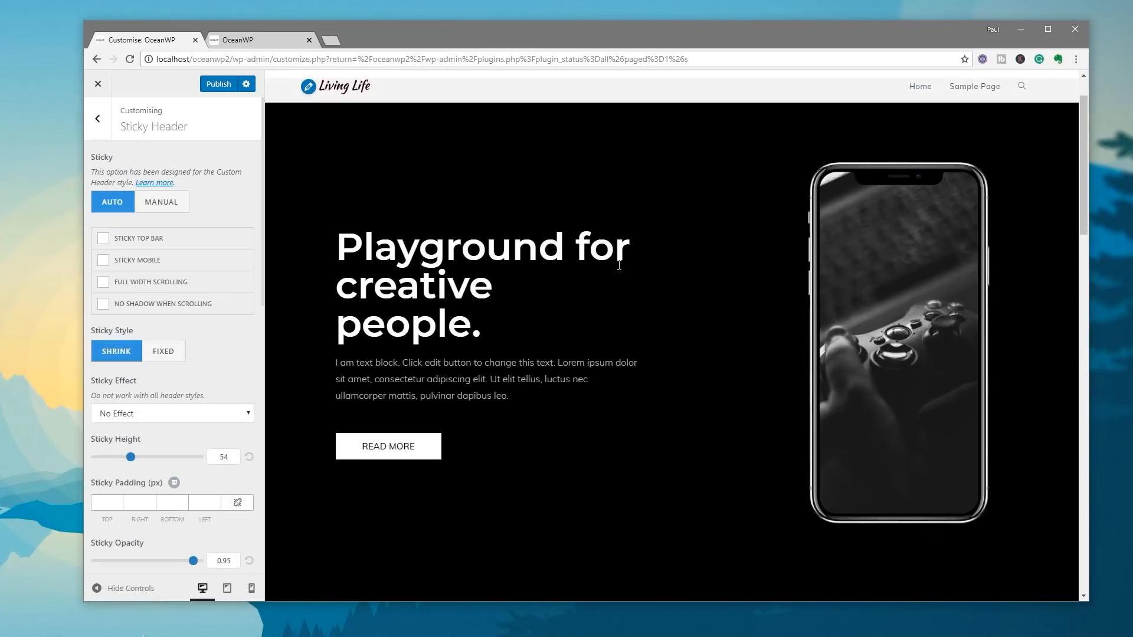
scroll(618, 265, down, 1)
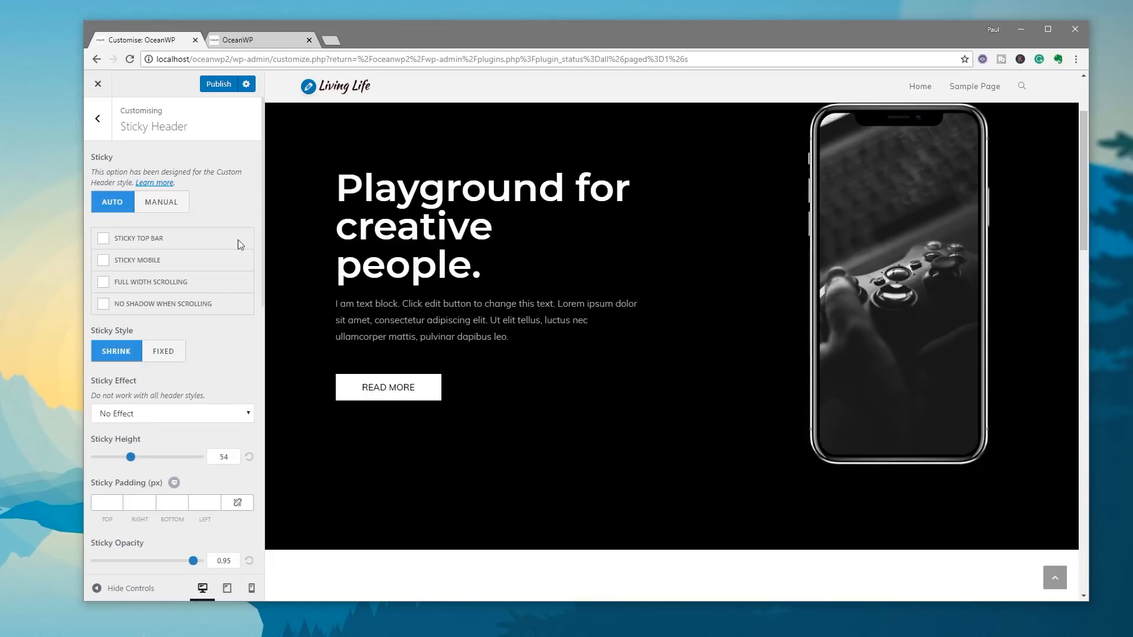
Step: Enable Sticky Top Bar and check the top bar in the preview while scrolling the page
click(153, 239)
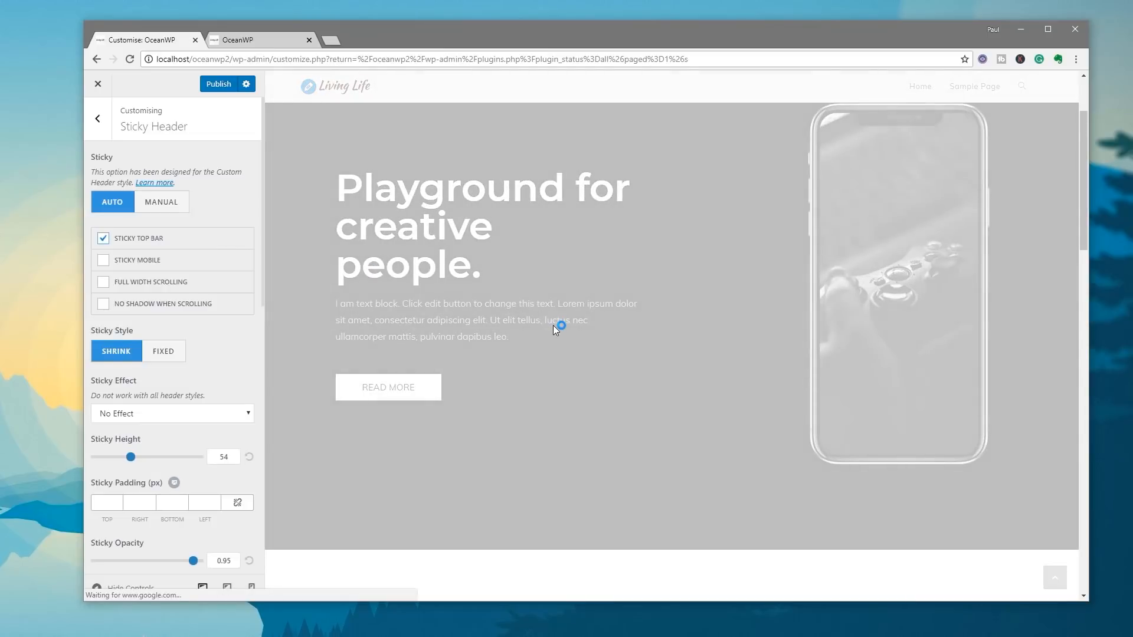
scroll(577, 286, down, 3)
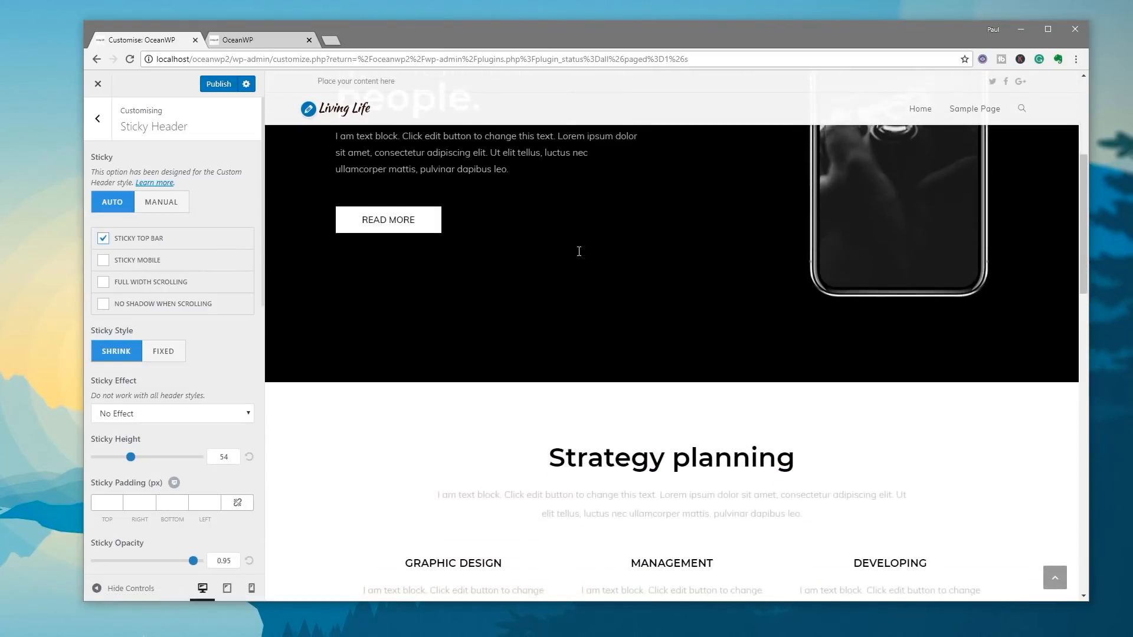
scroll(579, 251, up, 5)
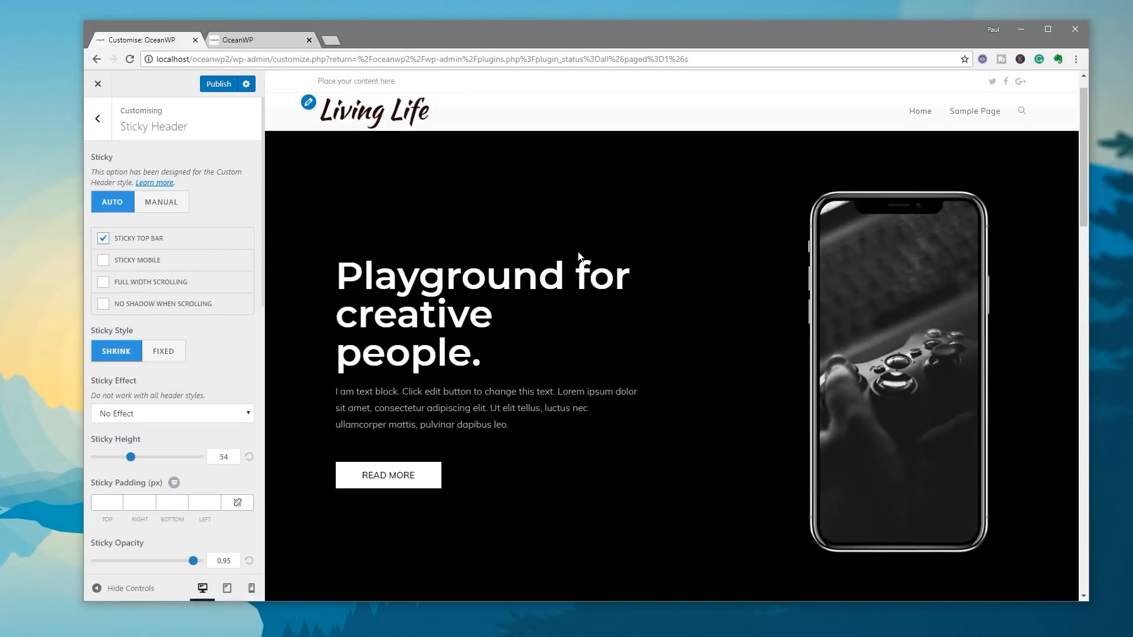
scroll(578, 256, down, 3)
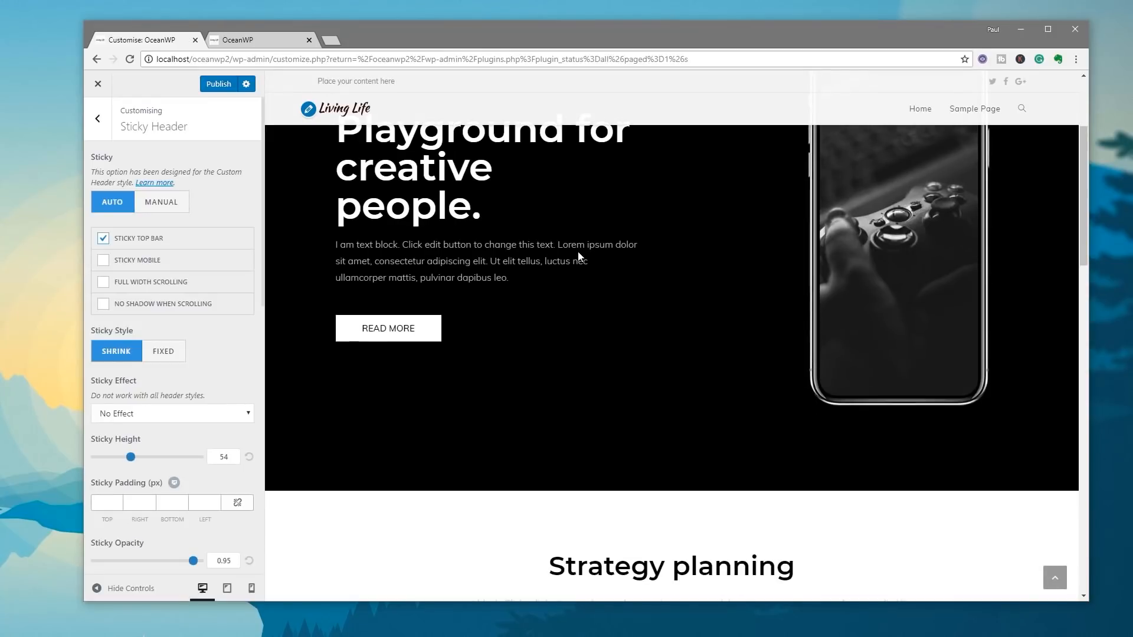
scroll(578, 251, up, 3)
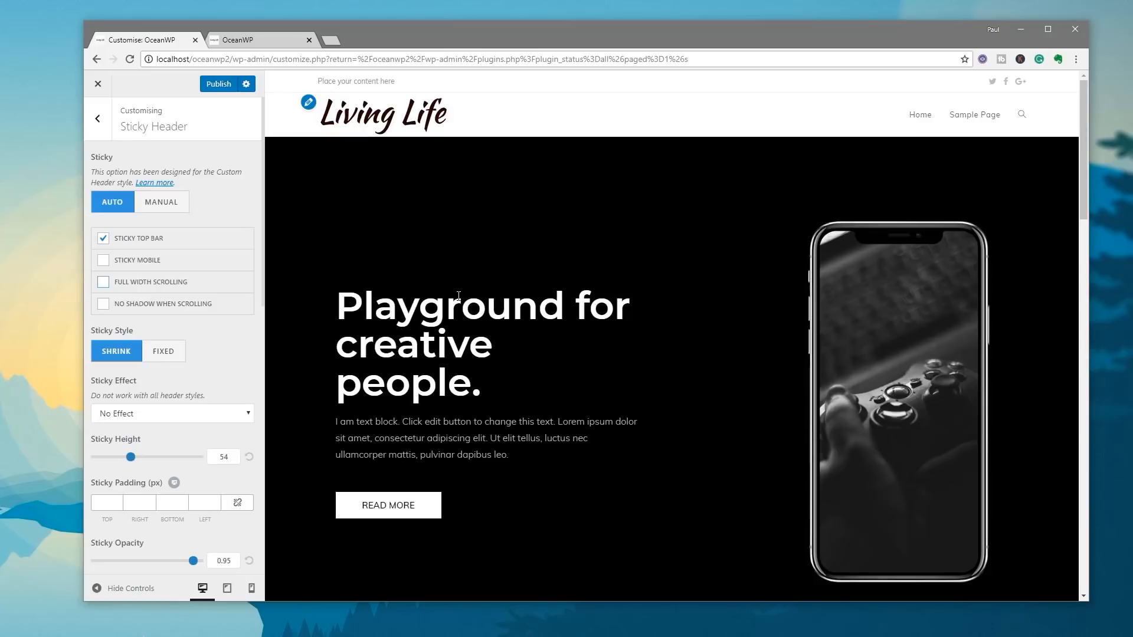
Step: Enable Full Width Scrolling for the sticky header and check its width in the scrolled preview
click(103, 282)
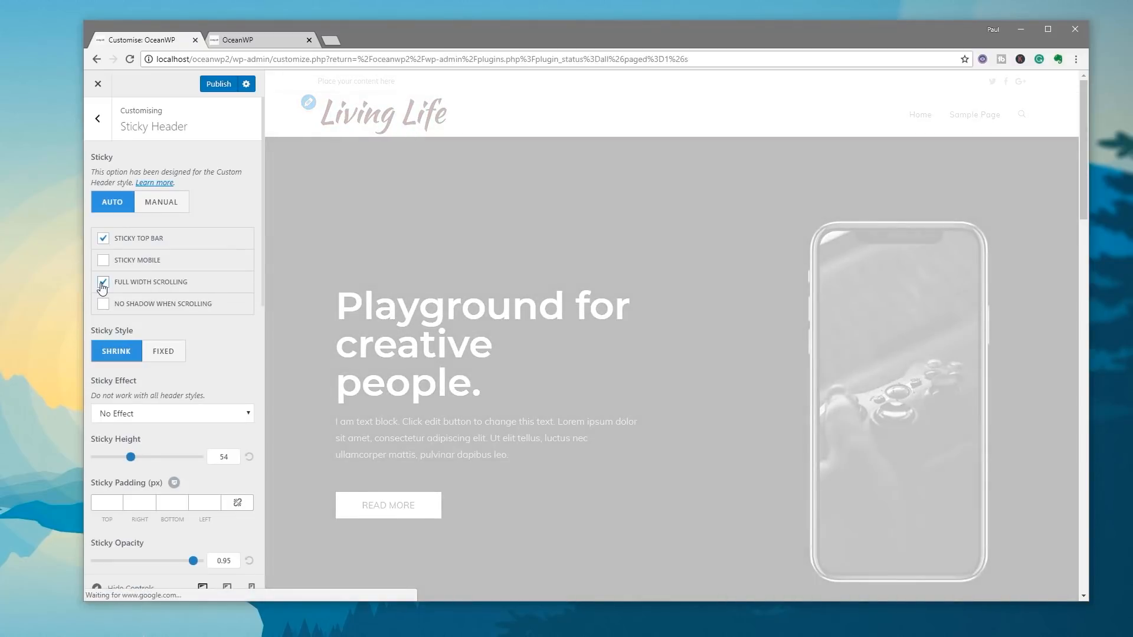
scroll(693, 382, down, 2)
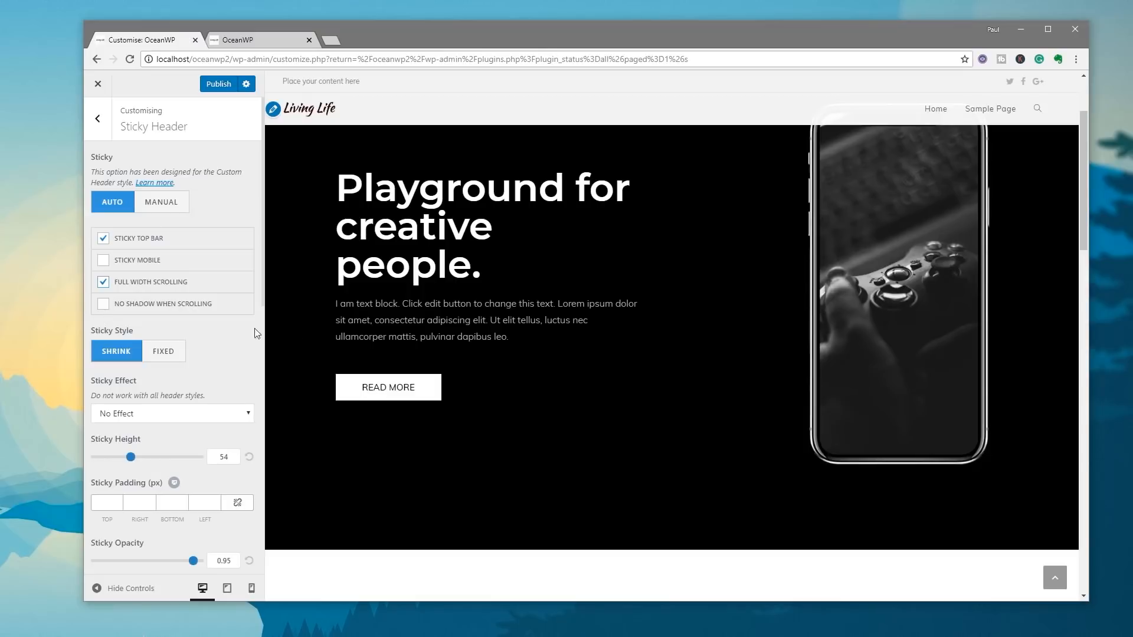
scroll(328, 342, down, 10)
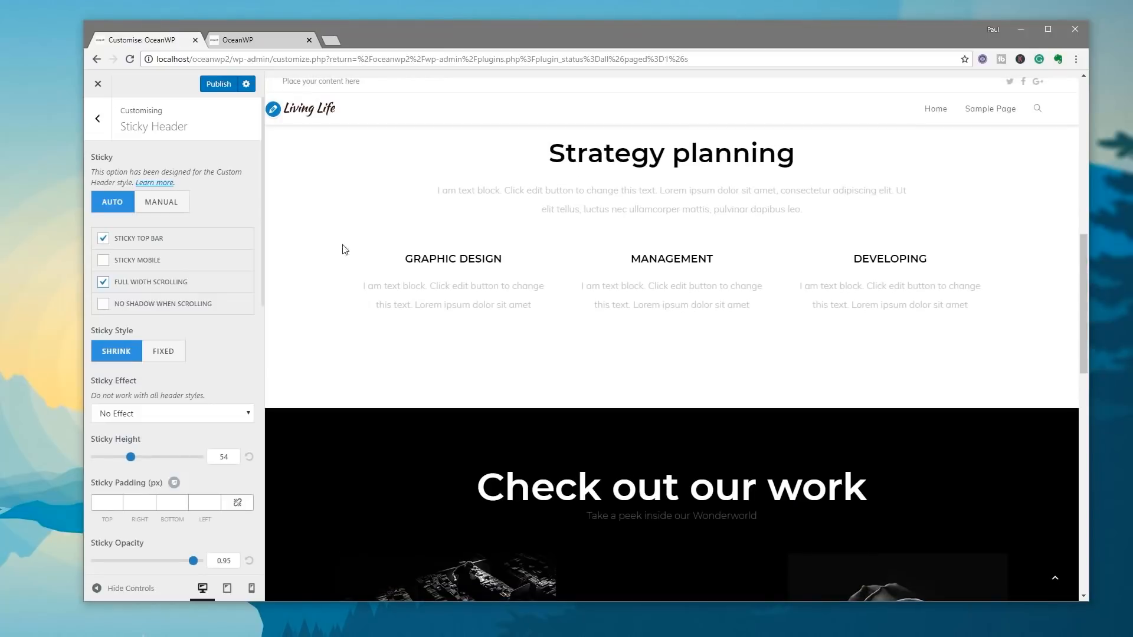
Step: Enable No Shadow When Scrolling and check the header against the page content in the preview
click(105, 304)
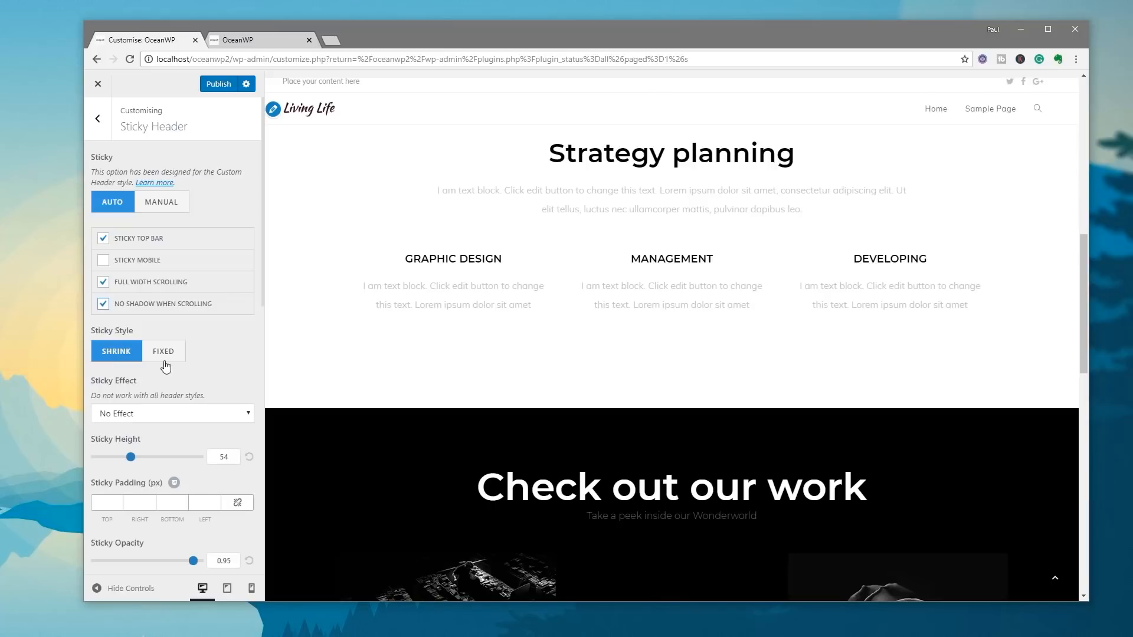
scroll(352, 312, down, 2)
scroll(352, 316, up, 10)
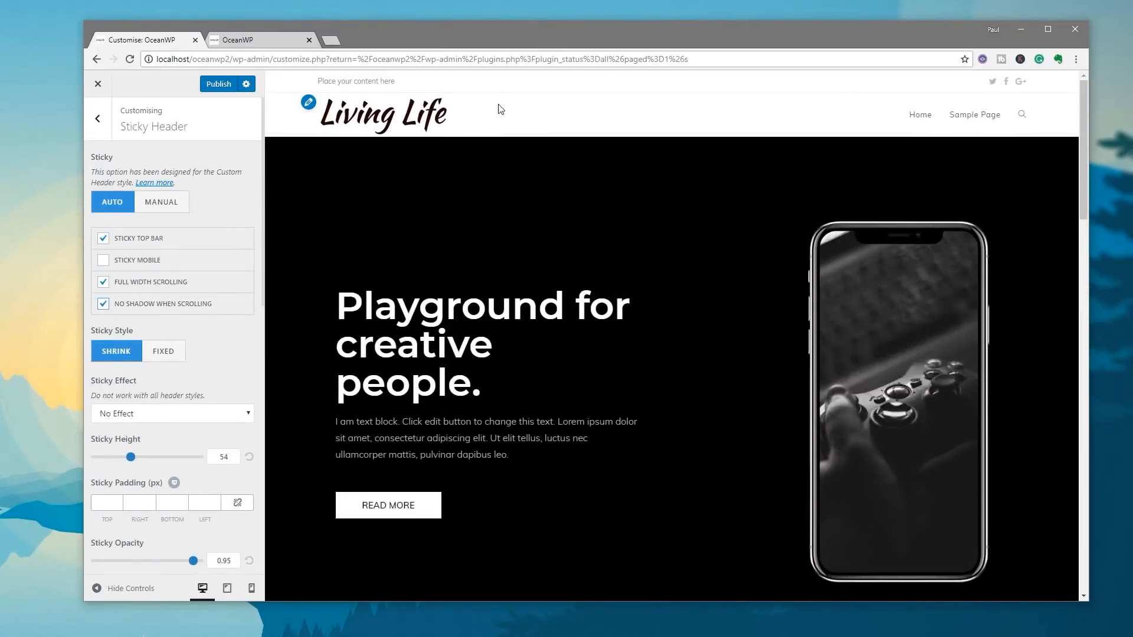
scroll(482, 221, down, 2)
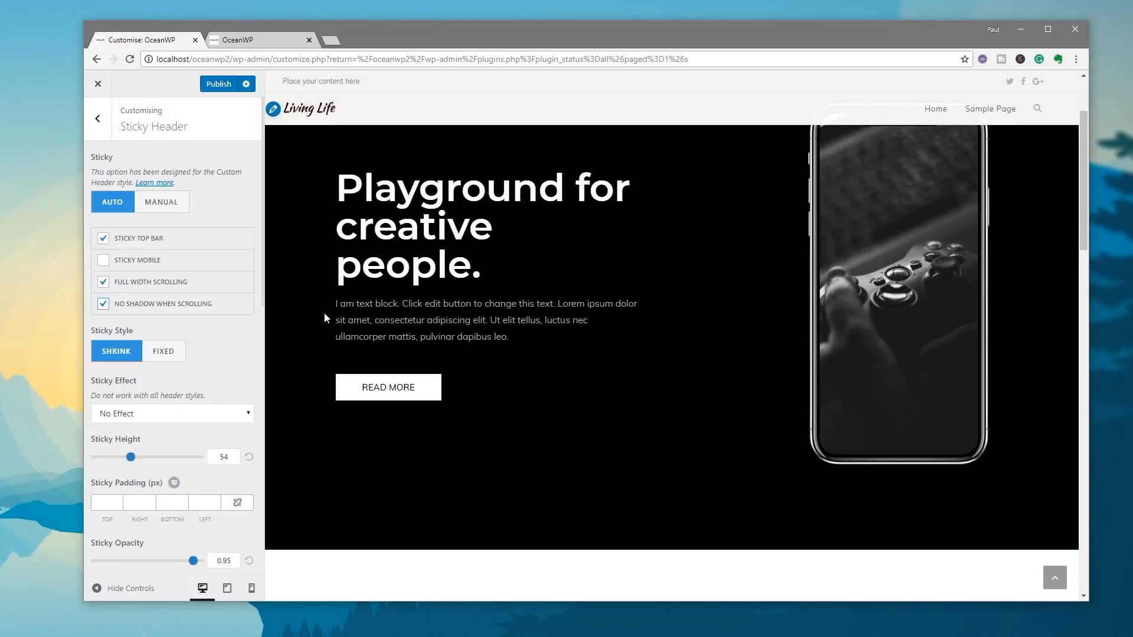
Step: Try the Fixed sticky style in the scrolled preview and return the style to Shrink
click(169, 354)
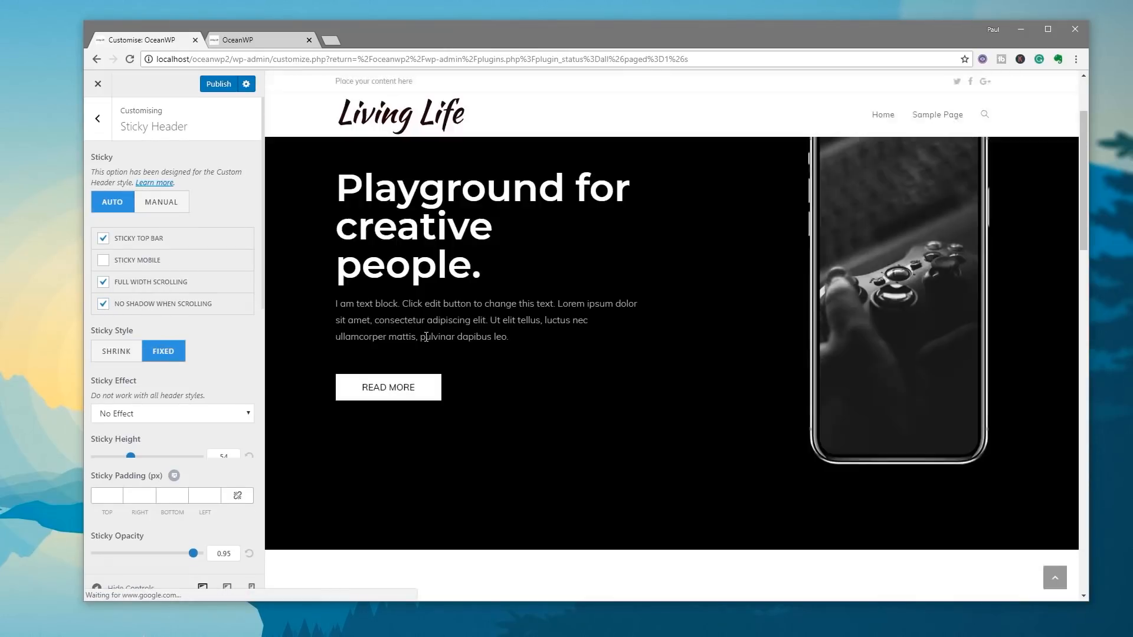
scroll(540, 302, down, 8)
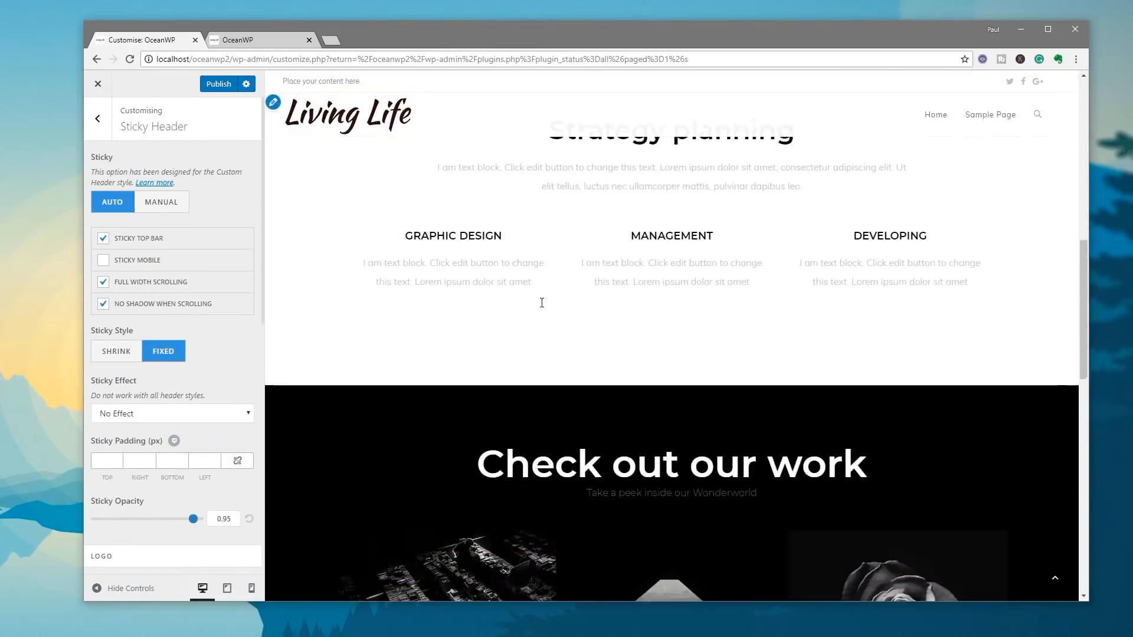
scroll(542, 303, up, 8)
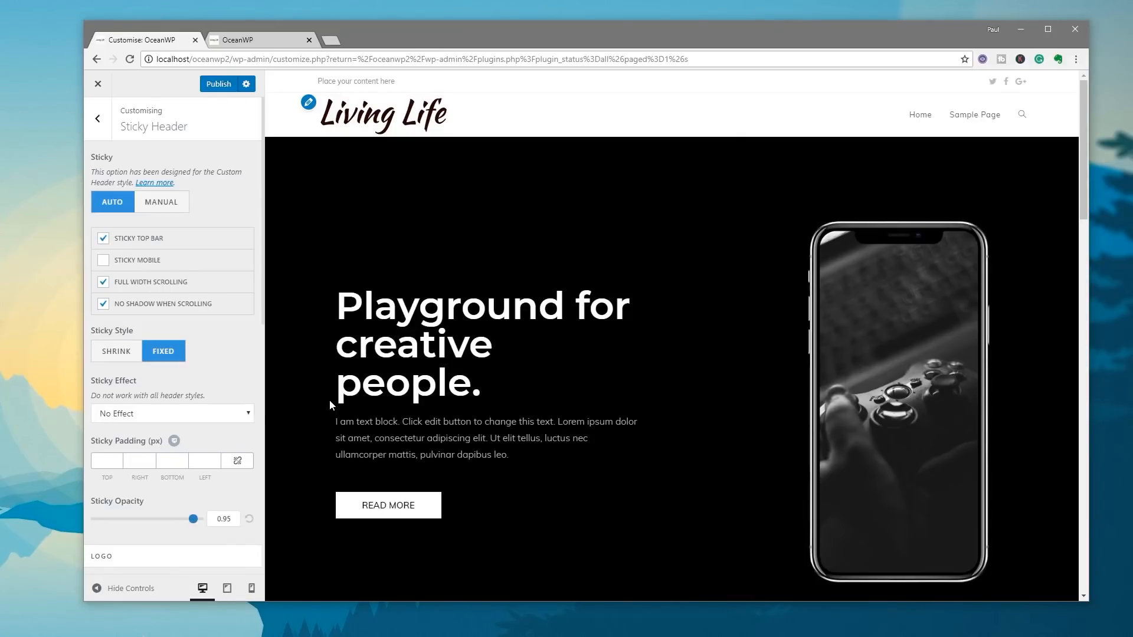
click(221, 413)
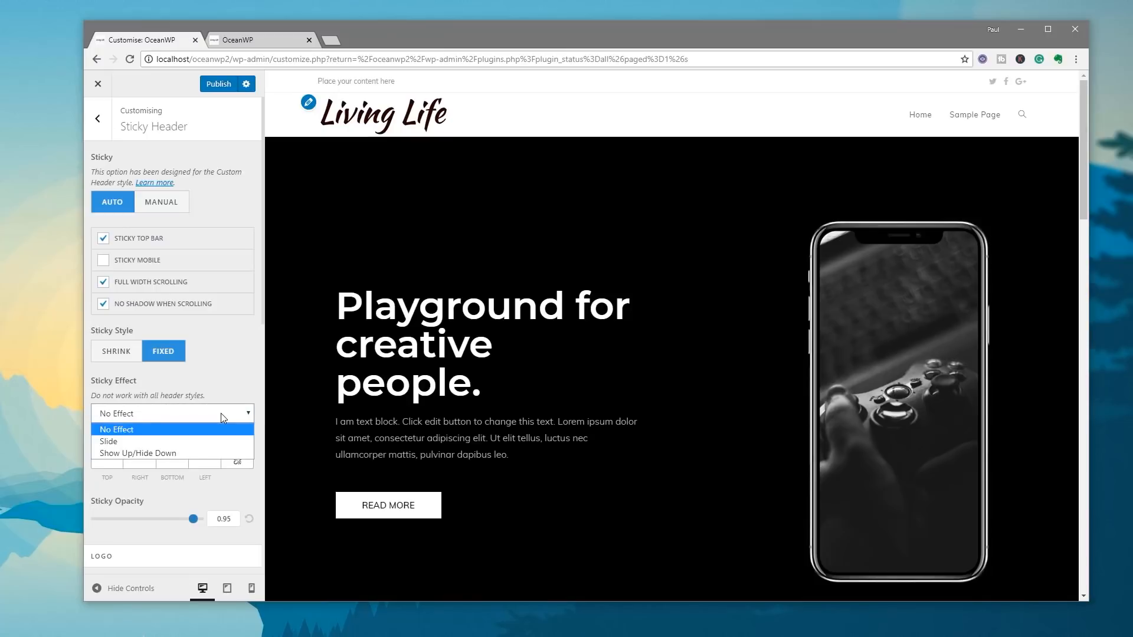
click(104, 354)
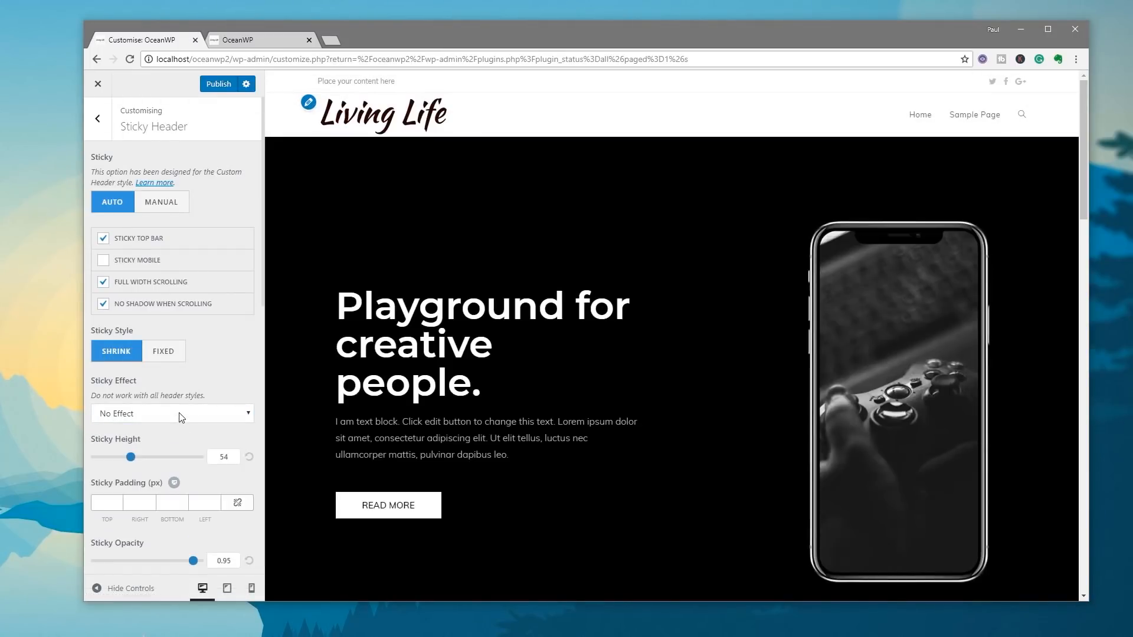
Step: Set the sticky effect to Slide and check the header in the scrolled preview
click(182, 417)
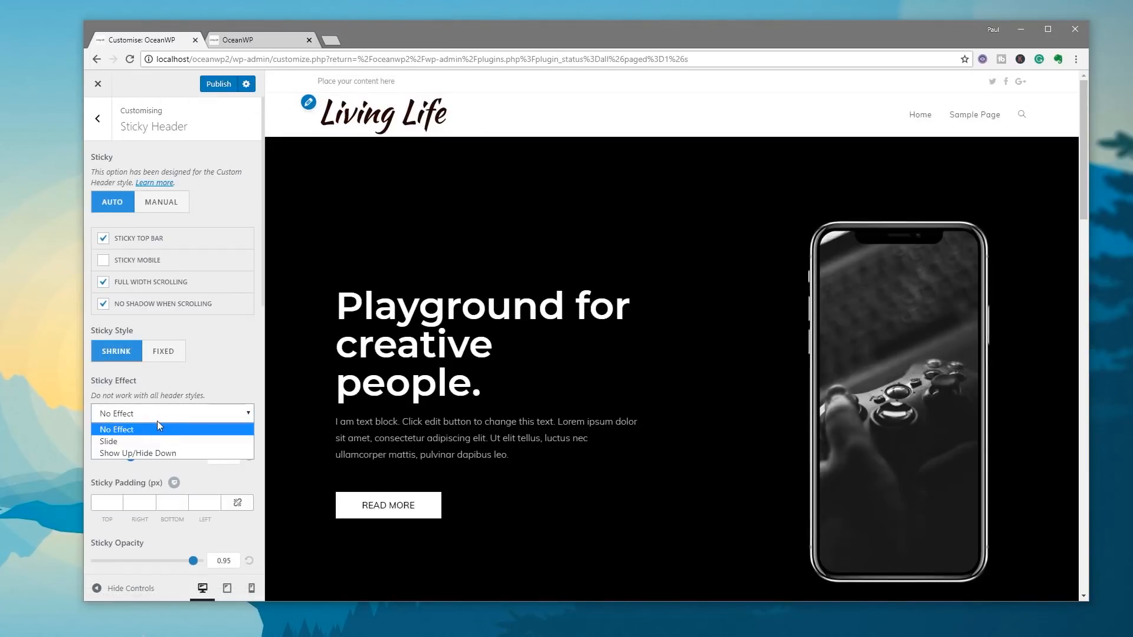
click(144, 442)
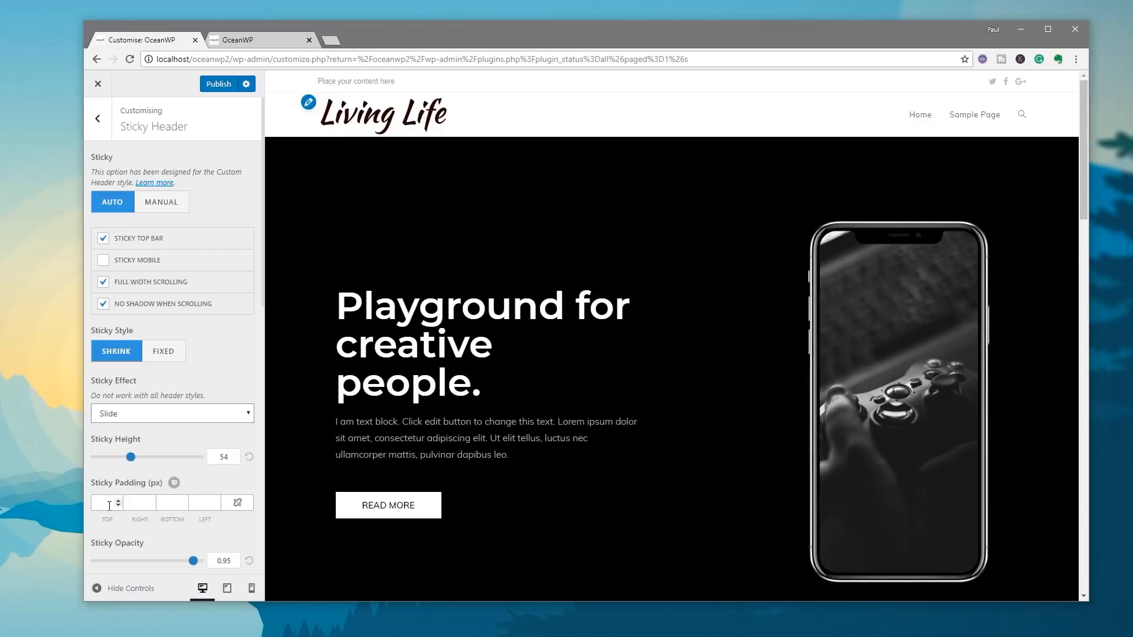
scroll(109, 506, down, 3)
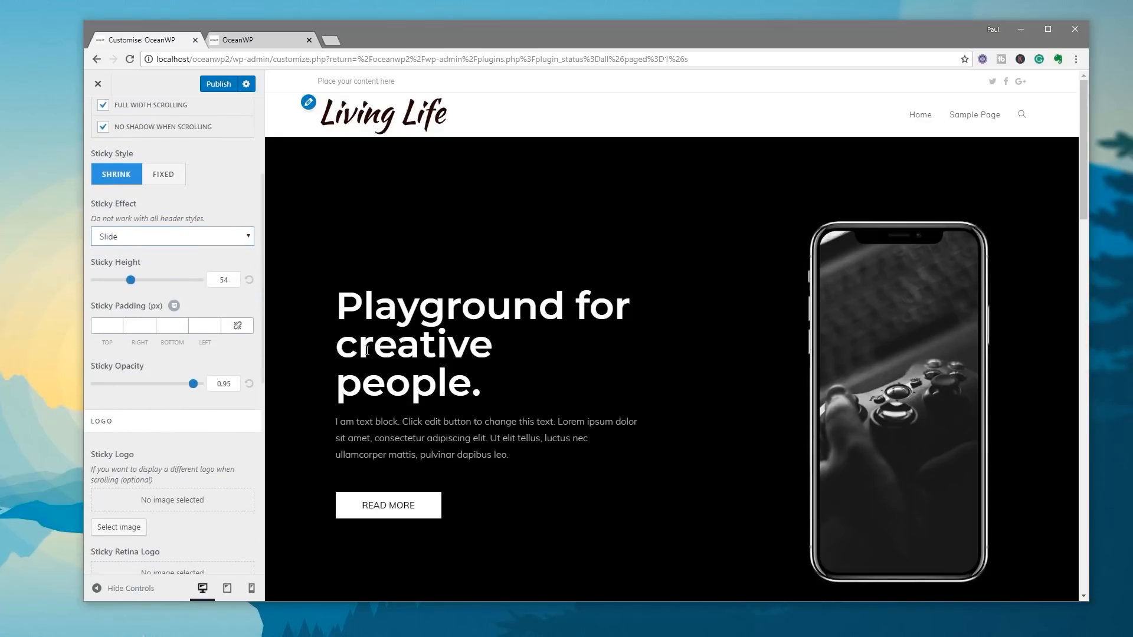
scroll(413, 337, down, 1)
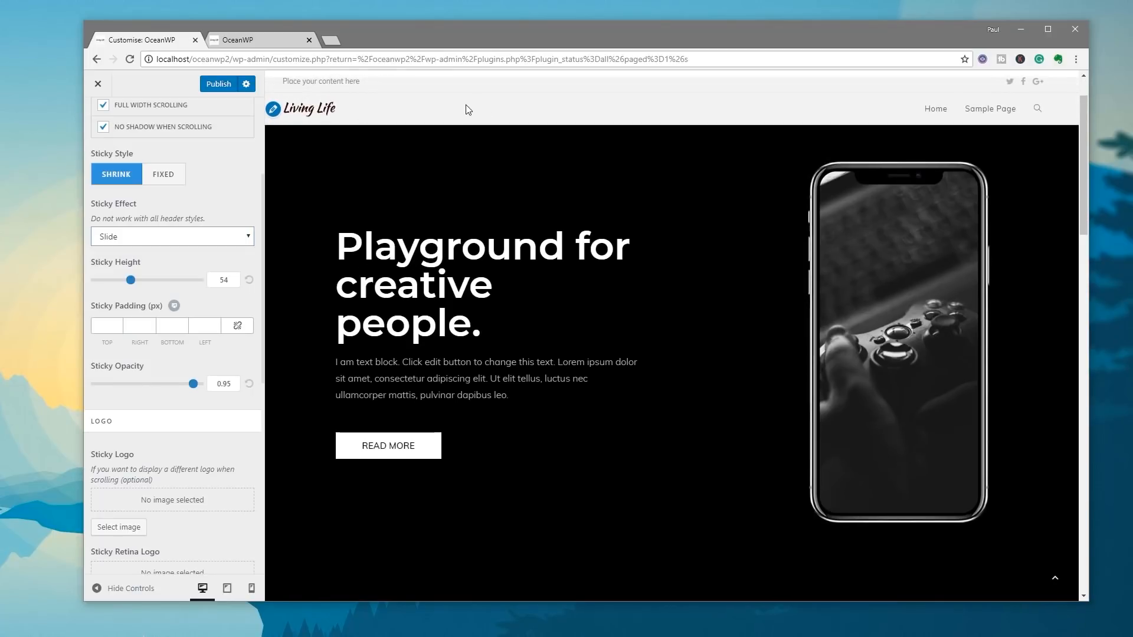
Step: Try sticky opacity values of 0.27 and 1, and reset the opacity to its default
drag(193, 384, 116, 395)
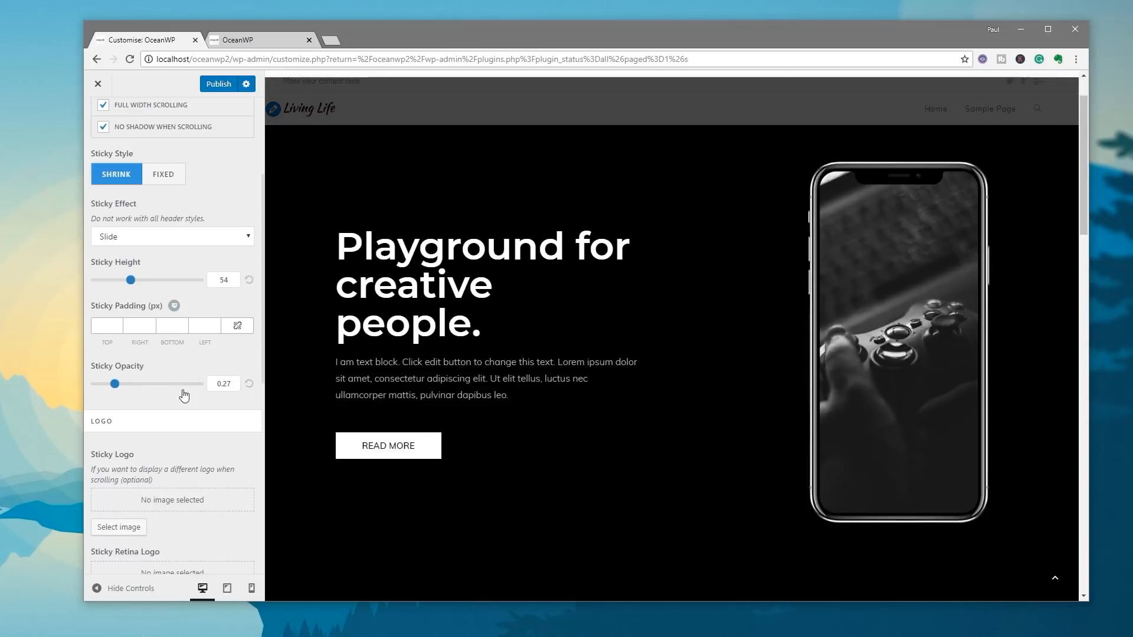
drag(115, 384, 201, 390)
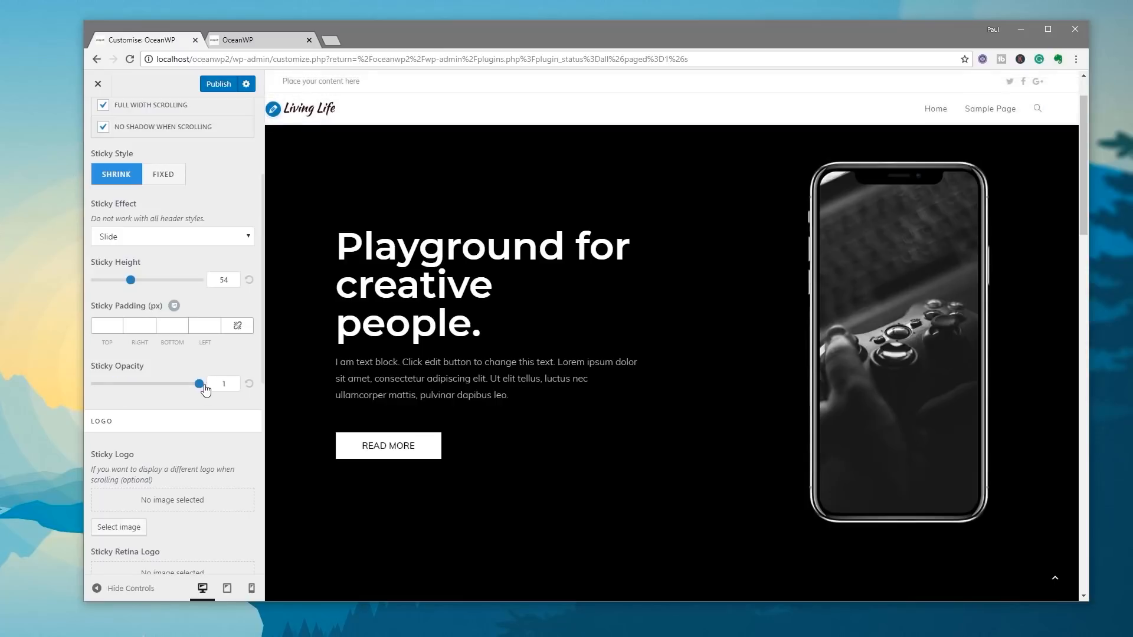
click(249, 387)
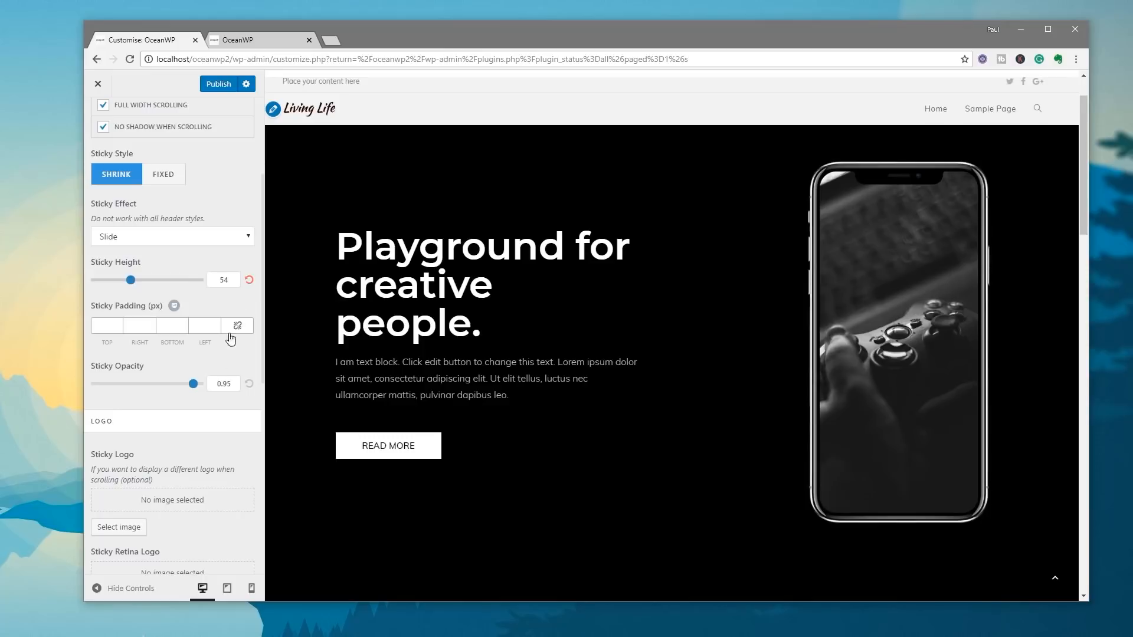
Step: Review the sticky header's logo and styling options, including logo height, background colour and link colours
scroll(213, 440, down, 2)
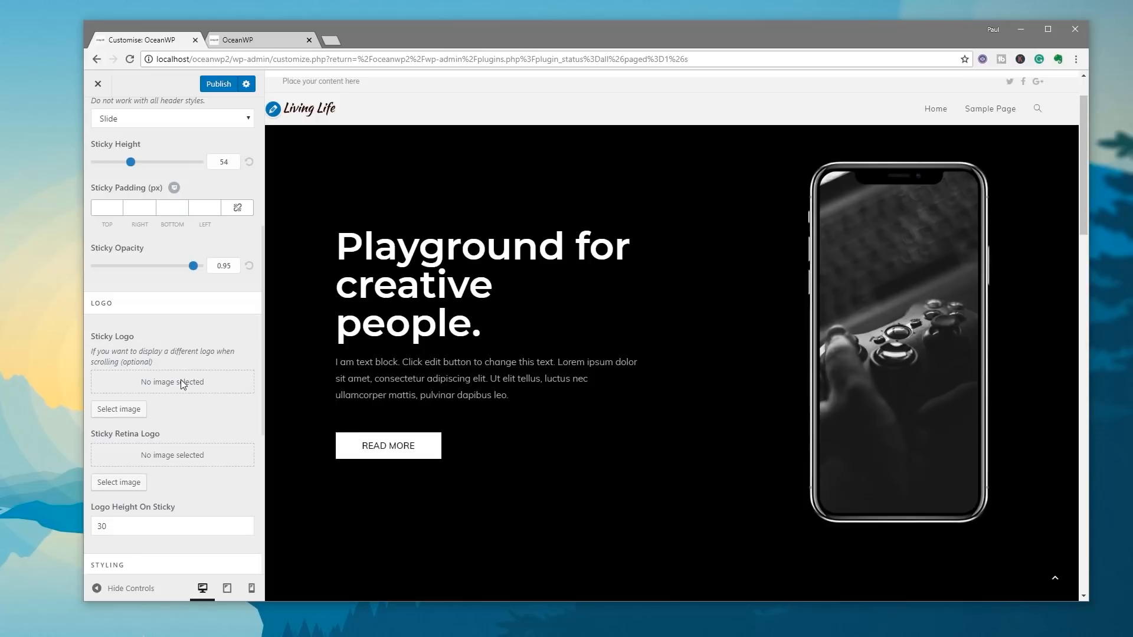
scroll(187, 406, down, 2)
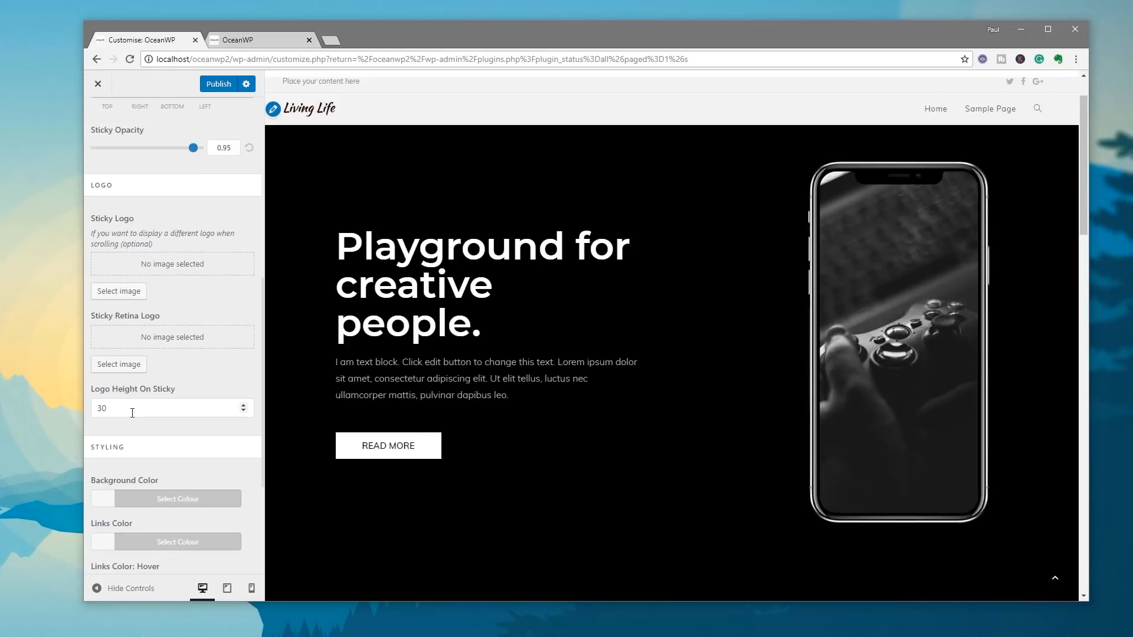
scroll(133, 413, down, 3)
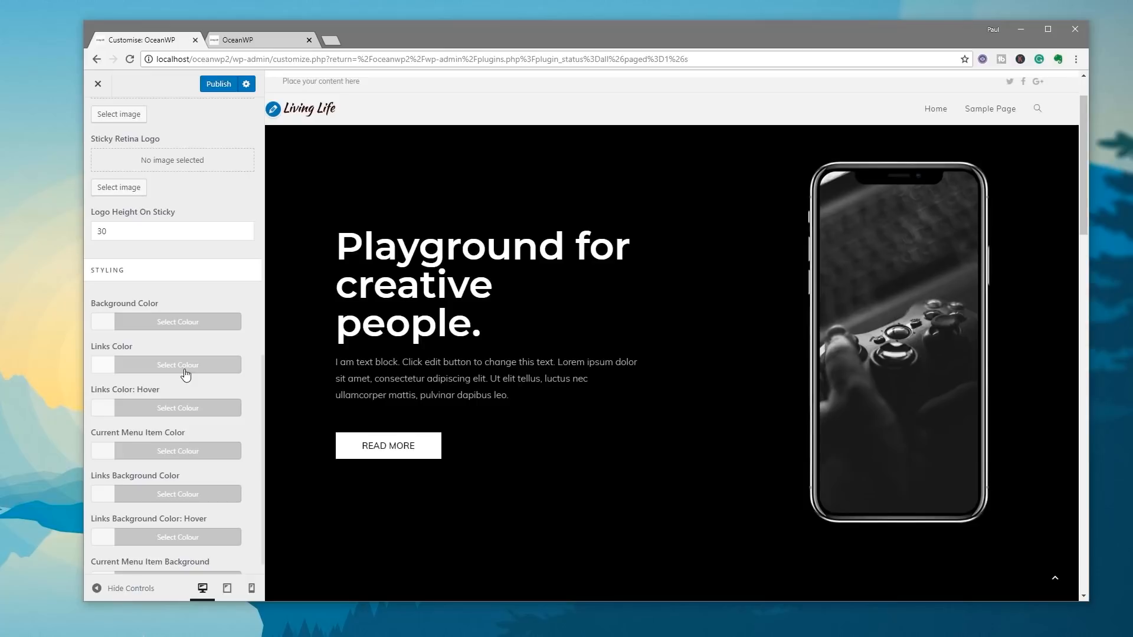
scroll(185, 374, down, 1)
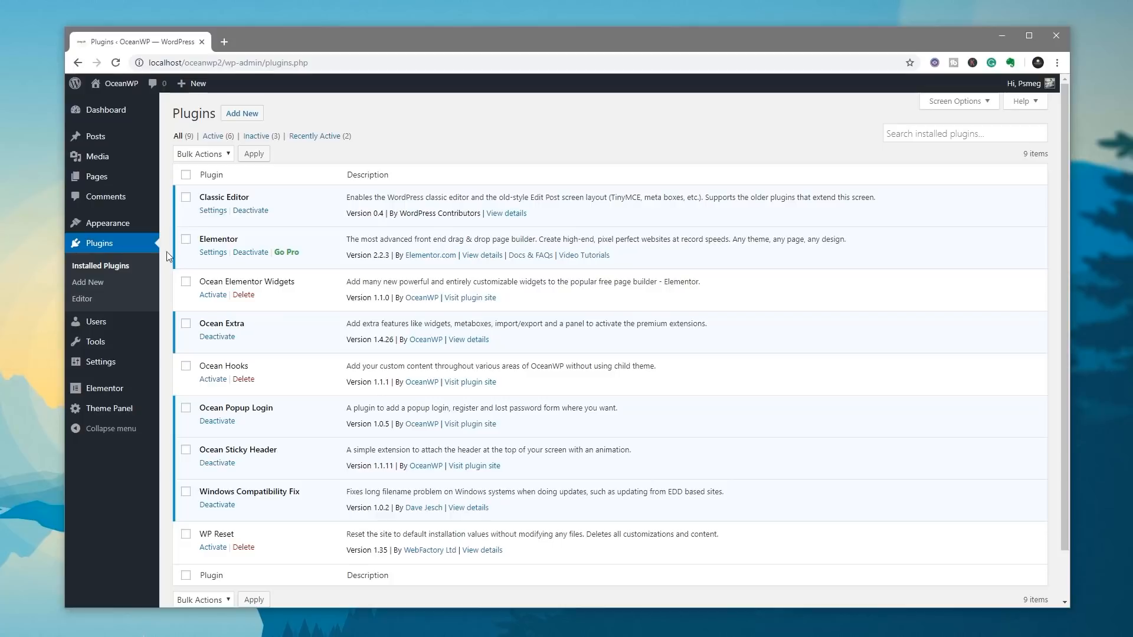
Step: Open the Popup Login settings in the site customiser and set the Logged In display to Logout link
mouse_move(102, 230)
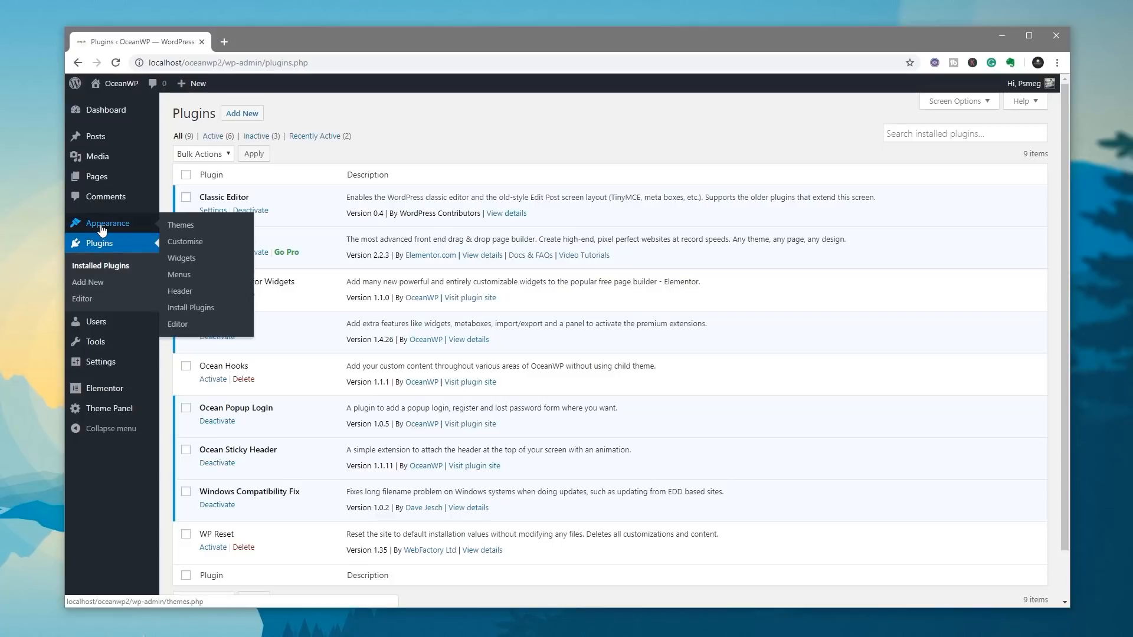
click(188, 244)
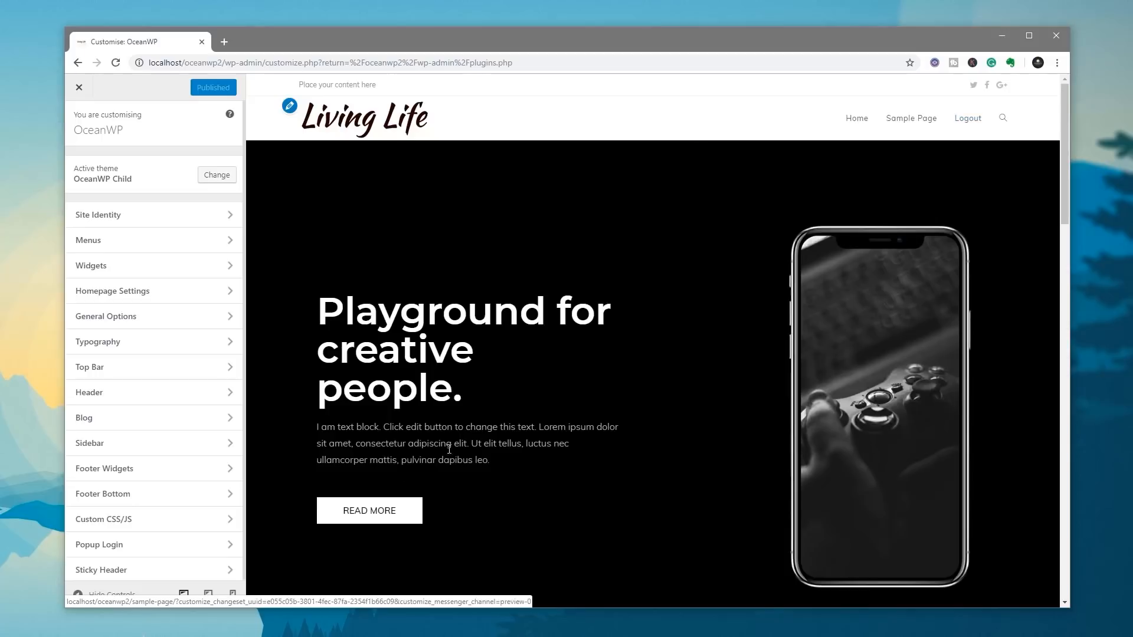
click(141, 544)
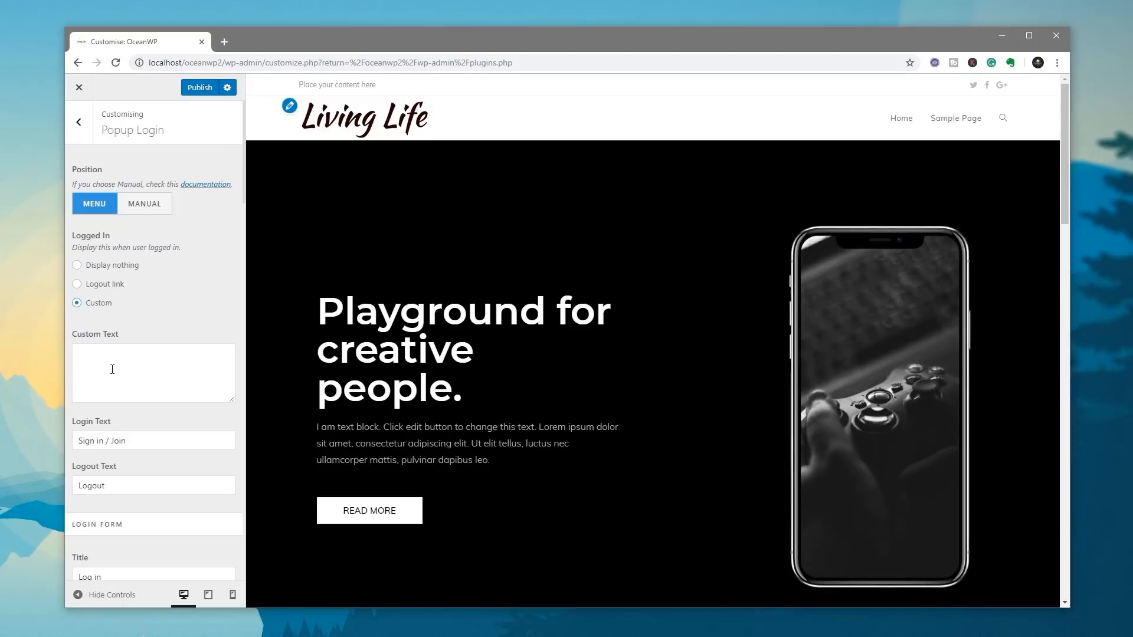
click(109, 287)
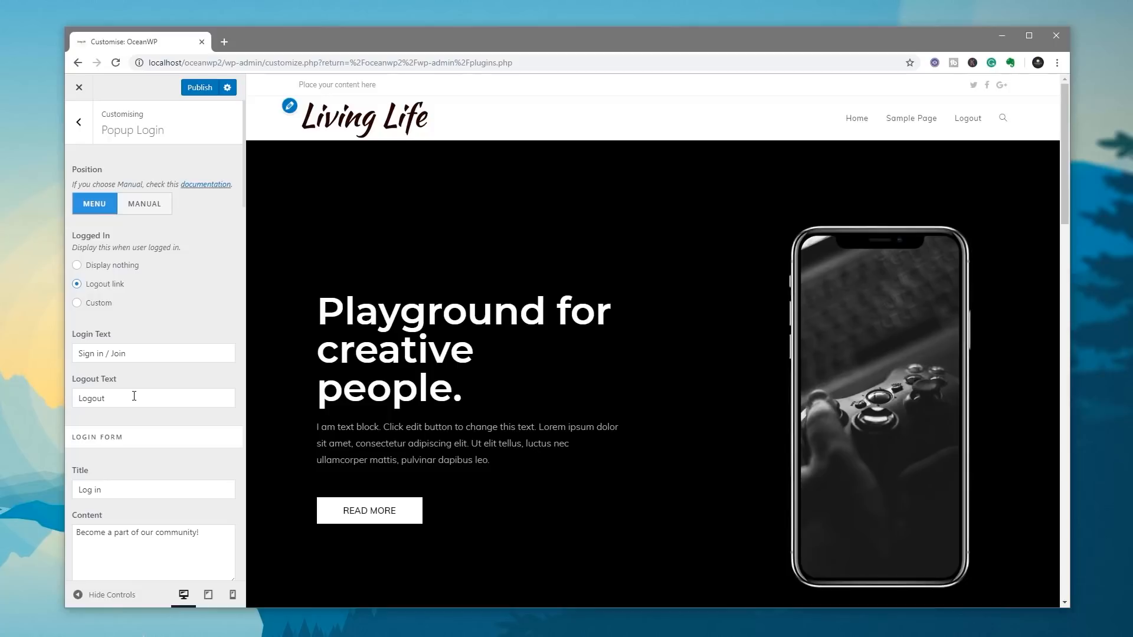
Step: Review the Popup Login options for the login, register and lost password forms and the popup styling
scroll(134, 396, down, 3)
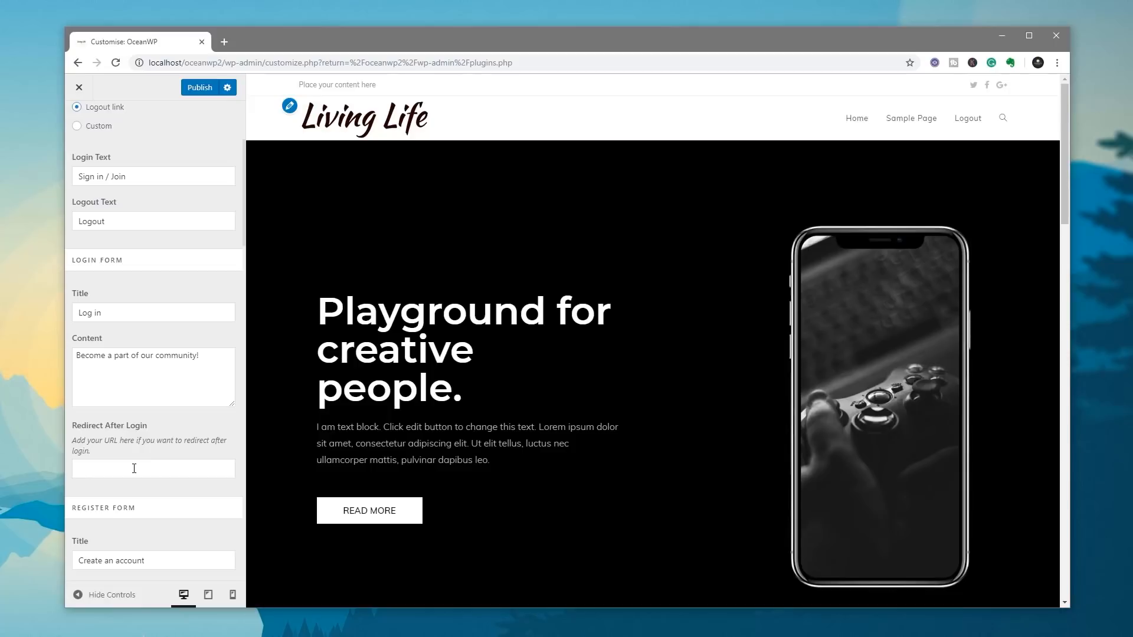
scroll(134, 468, down, 3)
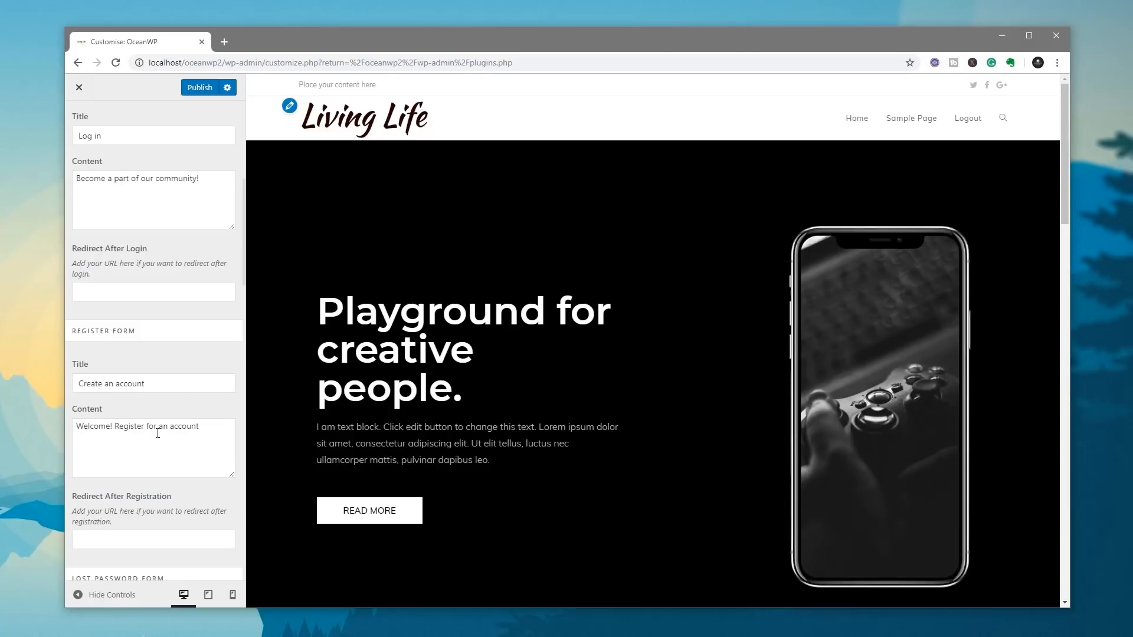
scroll(157, 434, down, 2)
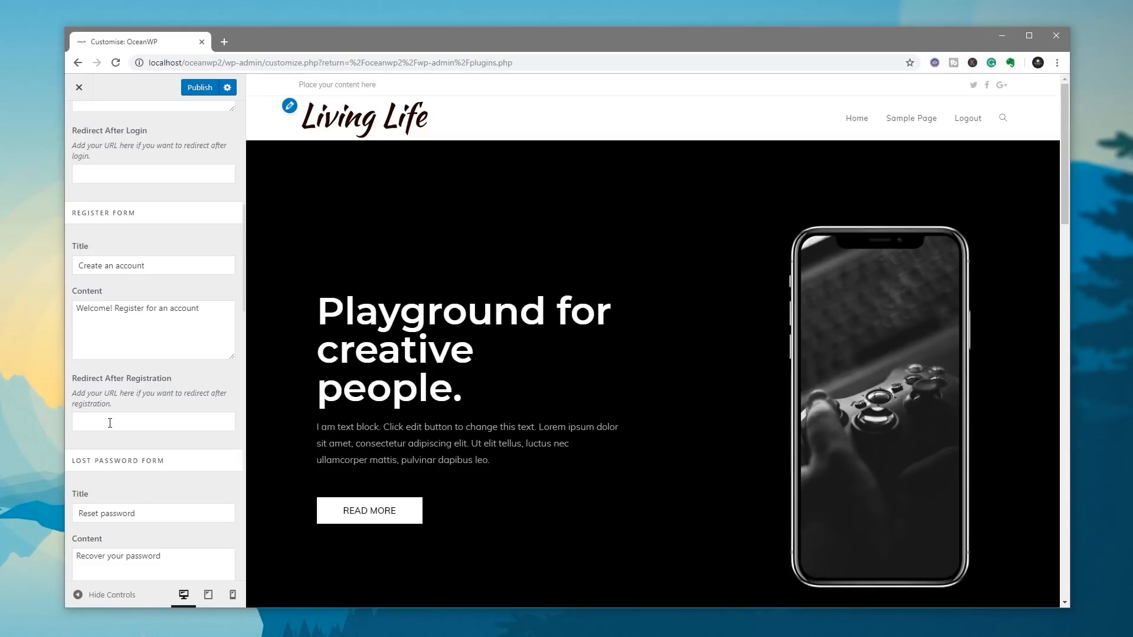
scroll(109, 423, down, 3)
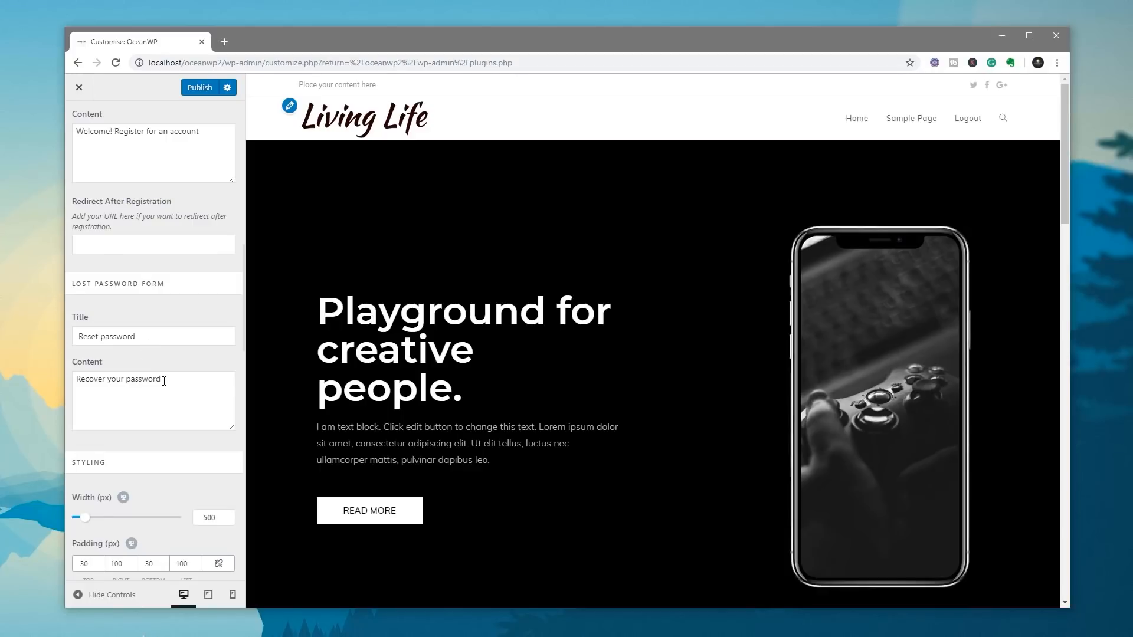
scroll(159, 378, down, 3)
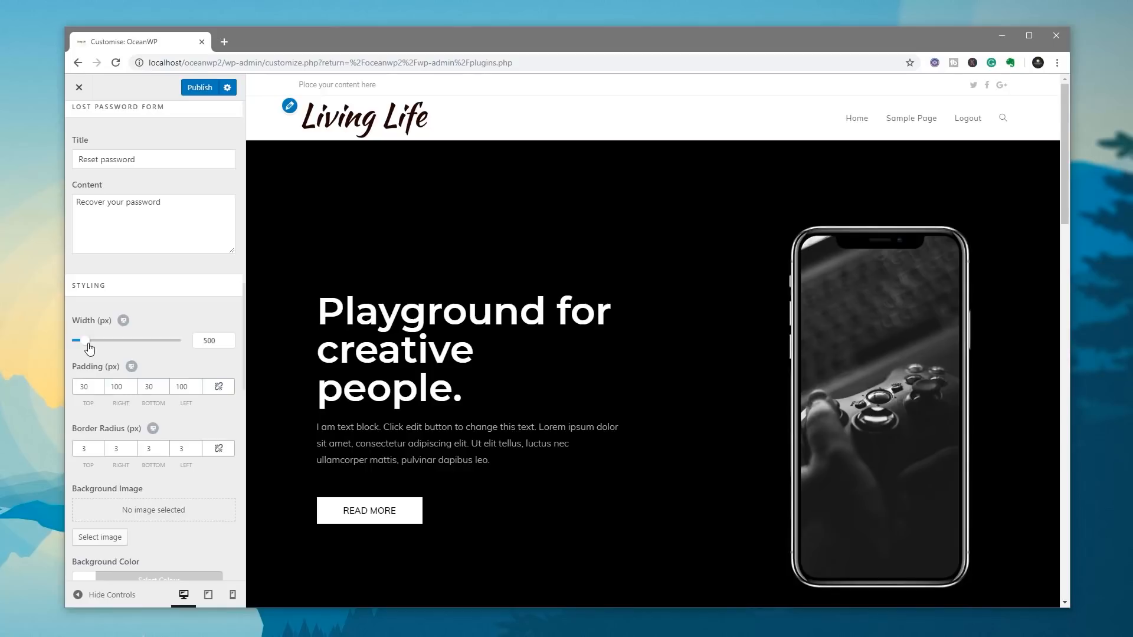
scroll(164, 462, down, 3)
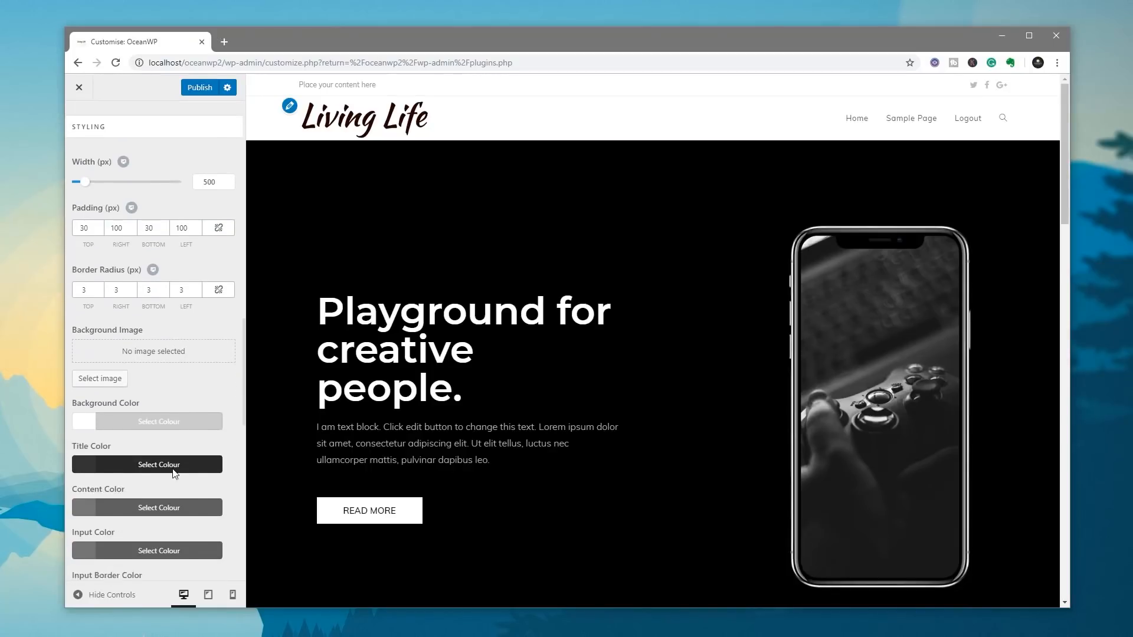
scroll(161, 377, down, 3)
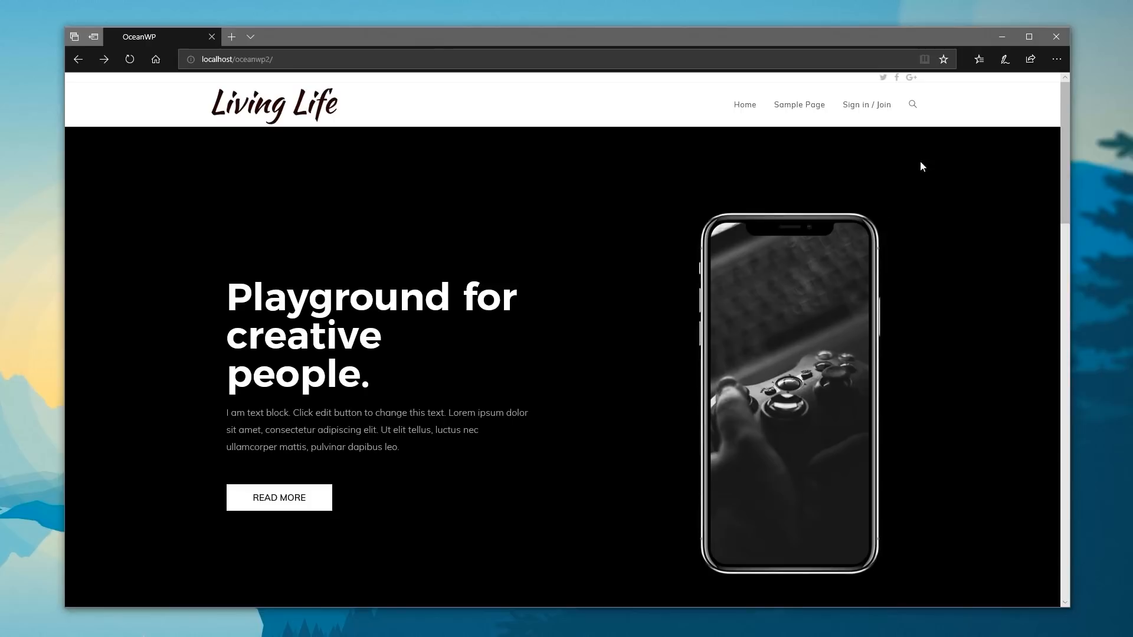
Step: Open the Sign in / Join popup on the logged-out site and check its login, password reset and sign-up forms
click(862, 124)
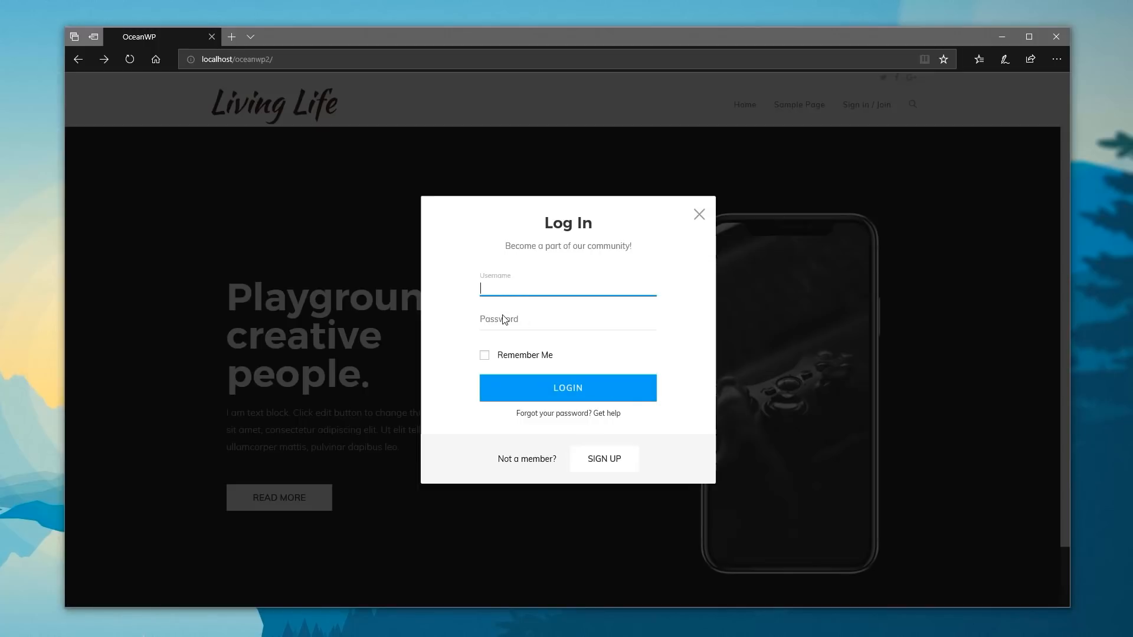
click(586, 416)
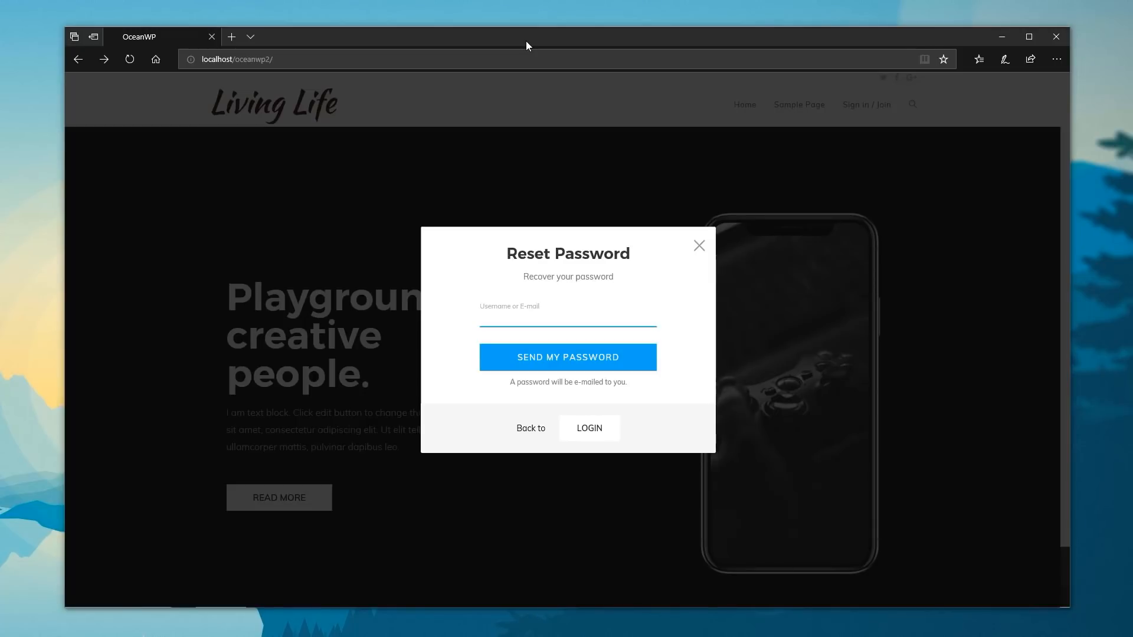
click(589, 430)
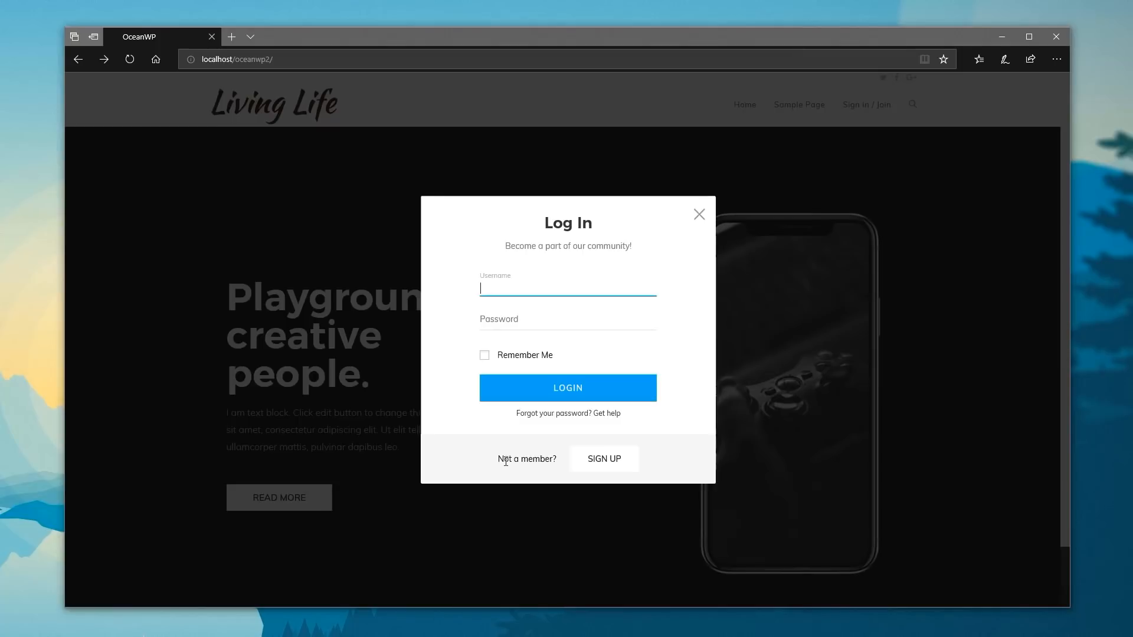
click(600, 463)
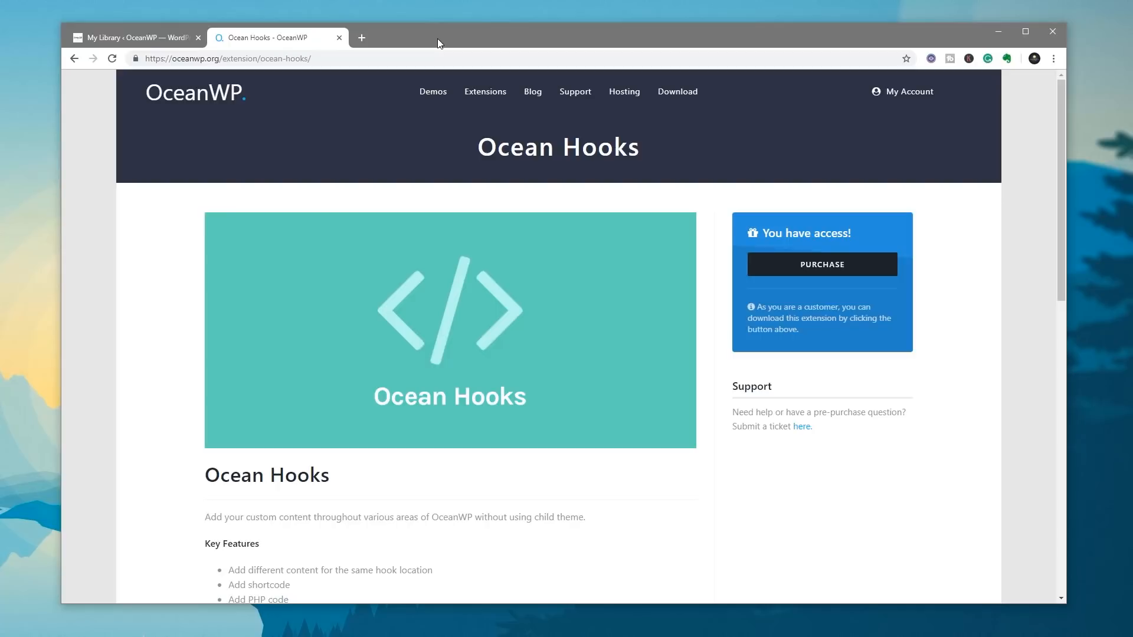
Step: Create a My Library template titled Special Offer and open it for editing with Elementor
click(158, 37)
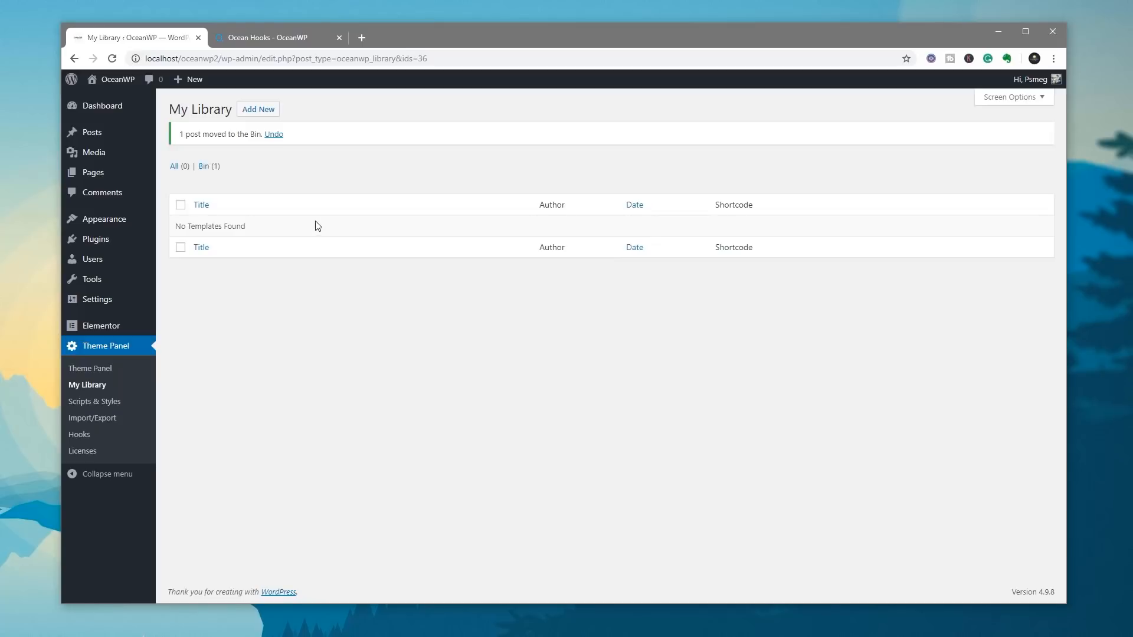
click(267, 112)
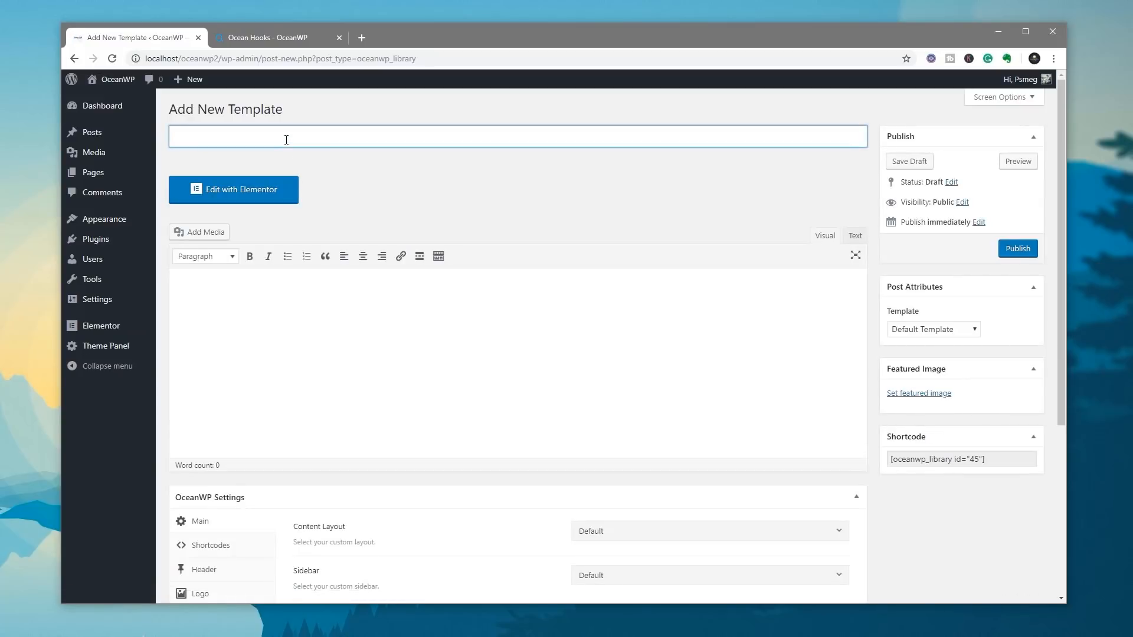
text(Special Offer)
click(256, 304)
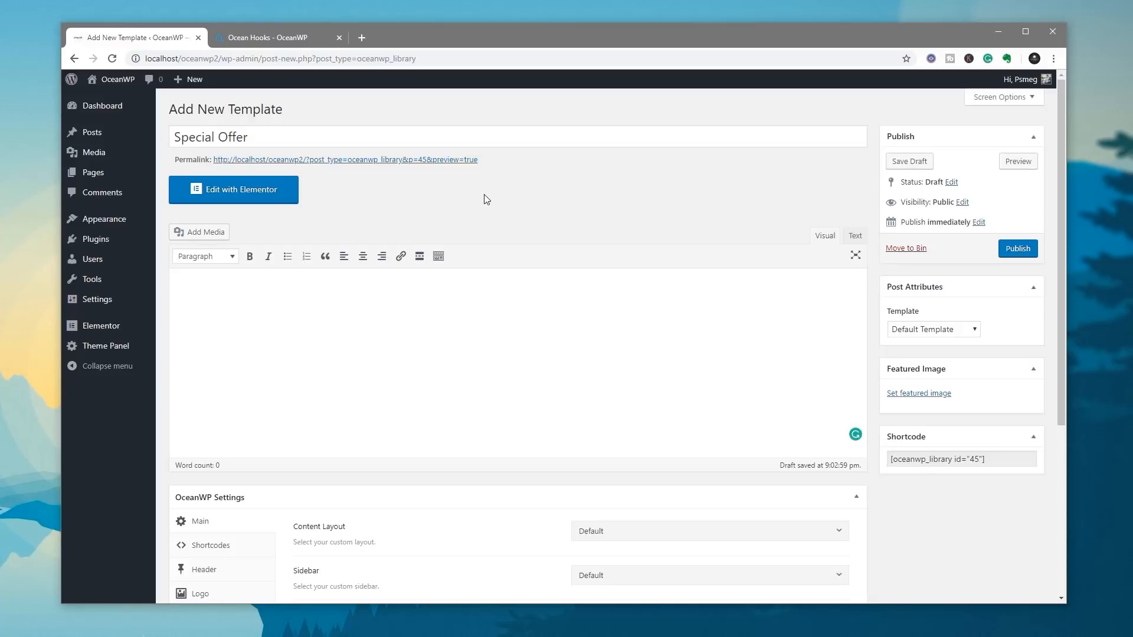
click(254, 190)
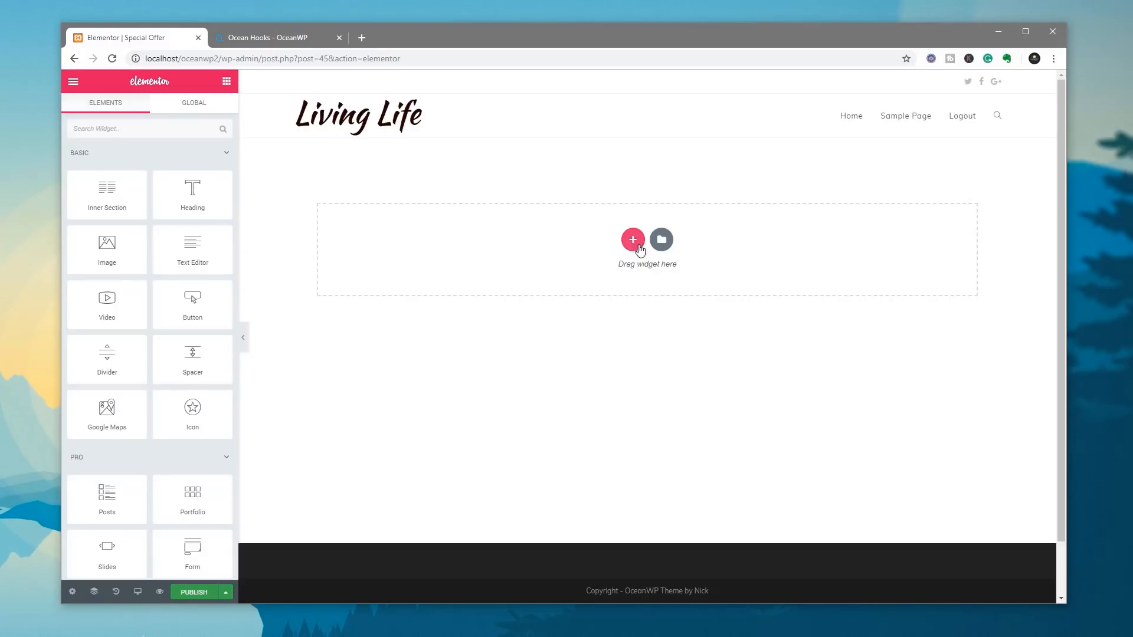
Step: Add a single-column section to the template and stretch it to the full page width
click(633, 240)
click(468, 277)
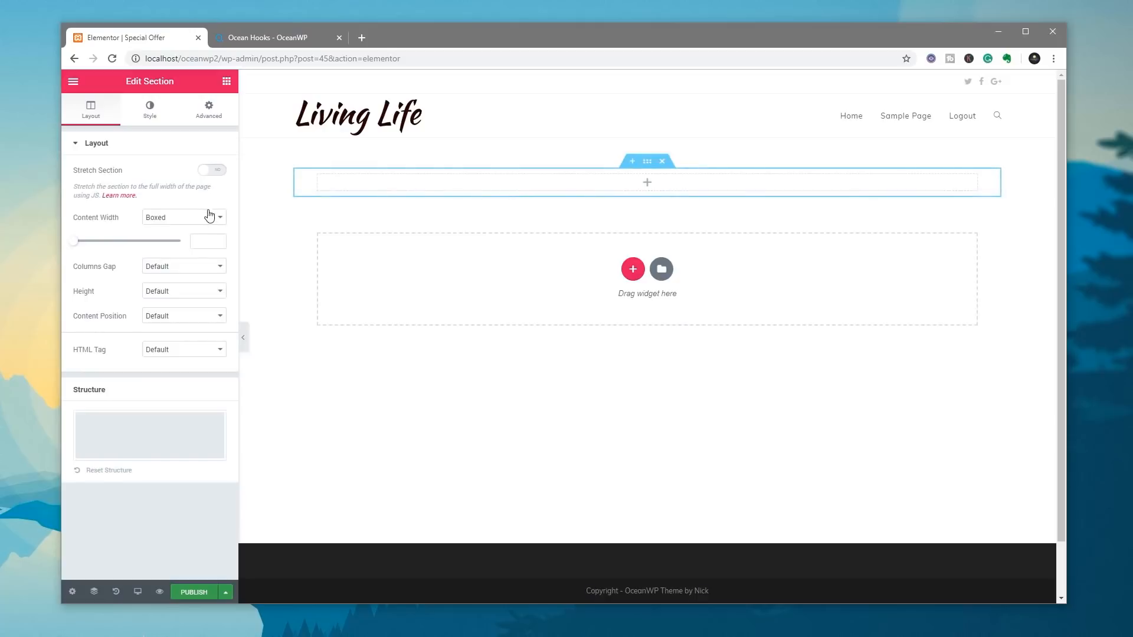
click(214, 173)
Step: Give the section a classic background in the light blue preset colour
click(149, 110)
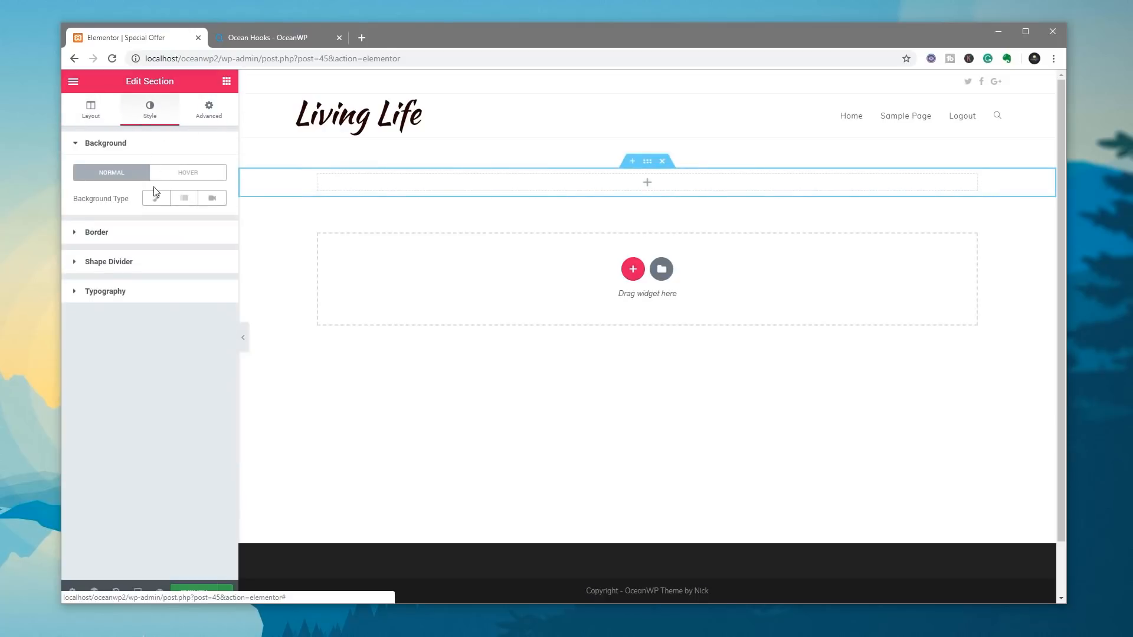
click(157, 198)
click(213, 222)
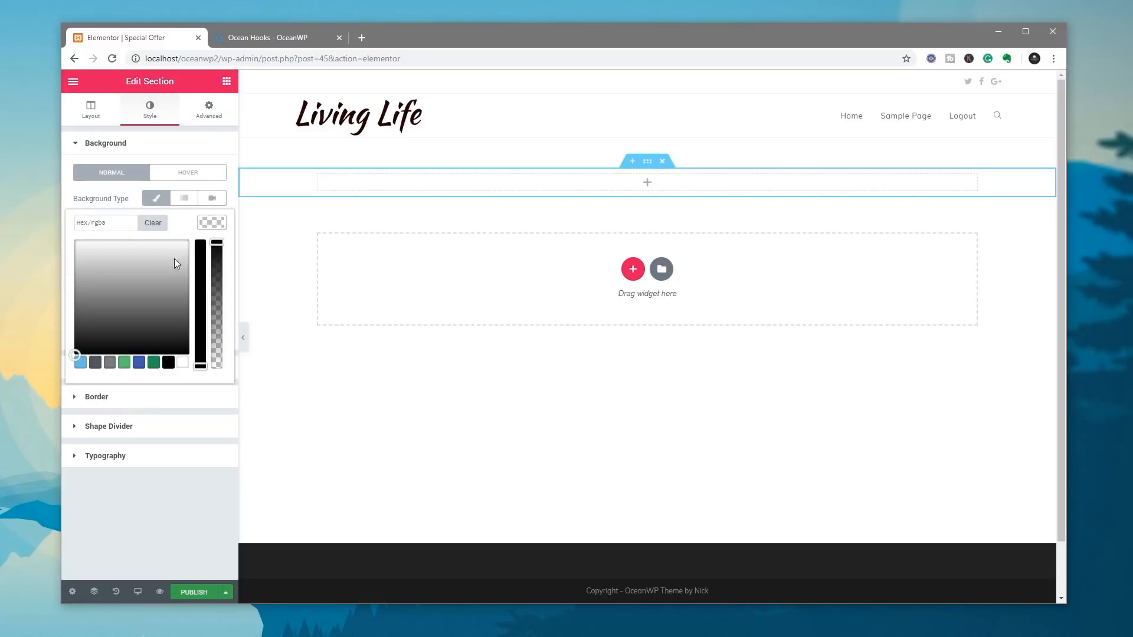
click(84, 361)
click(193, 138)
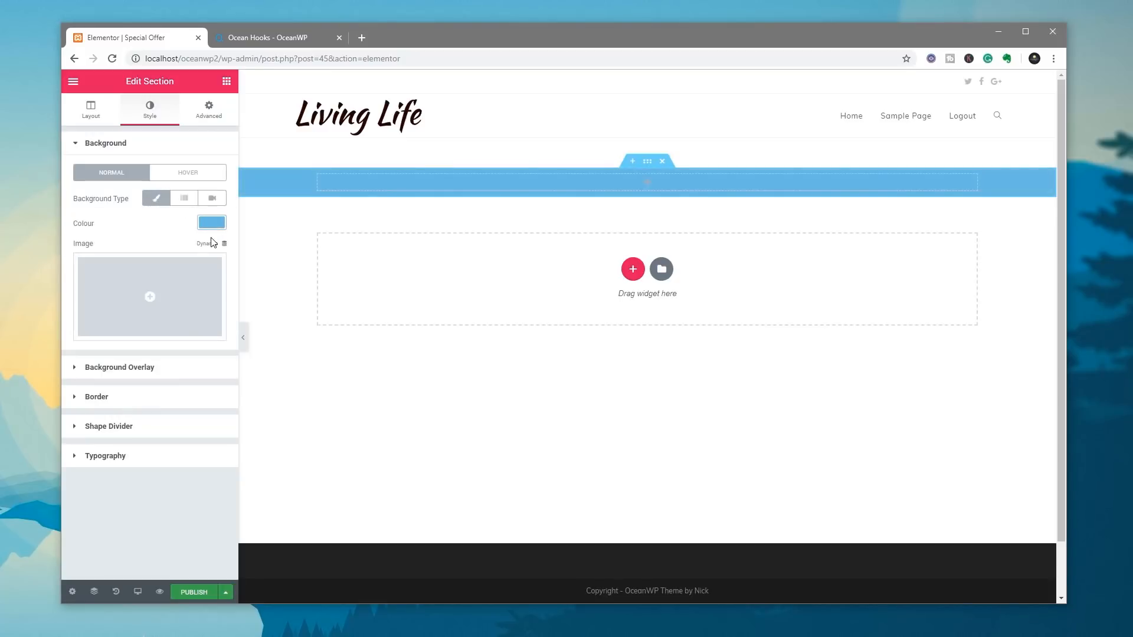
Step: Add a Heading widget to the blue section and set its text colour to white (#ffffff)
click(226, 81)
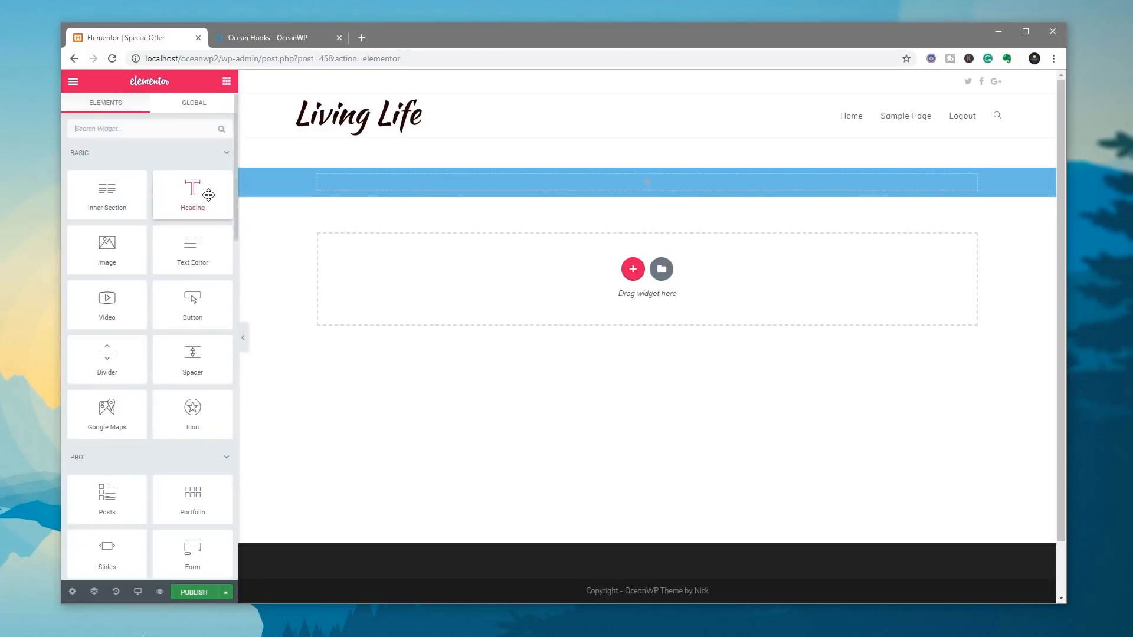
drag(206, 198, 452, 184)
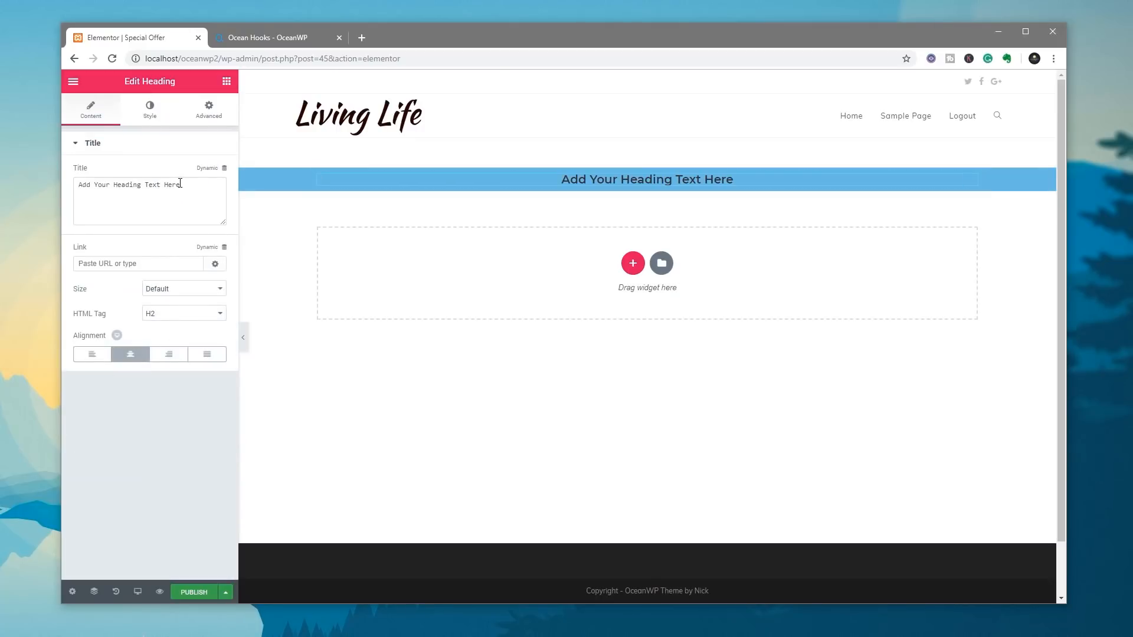
click(150, 111)
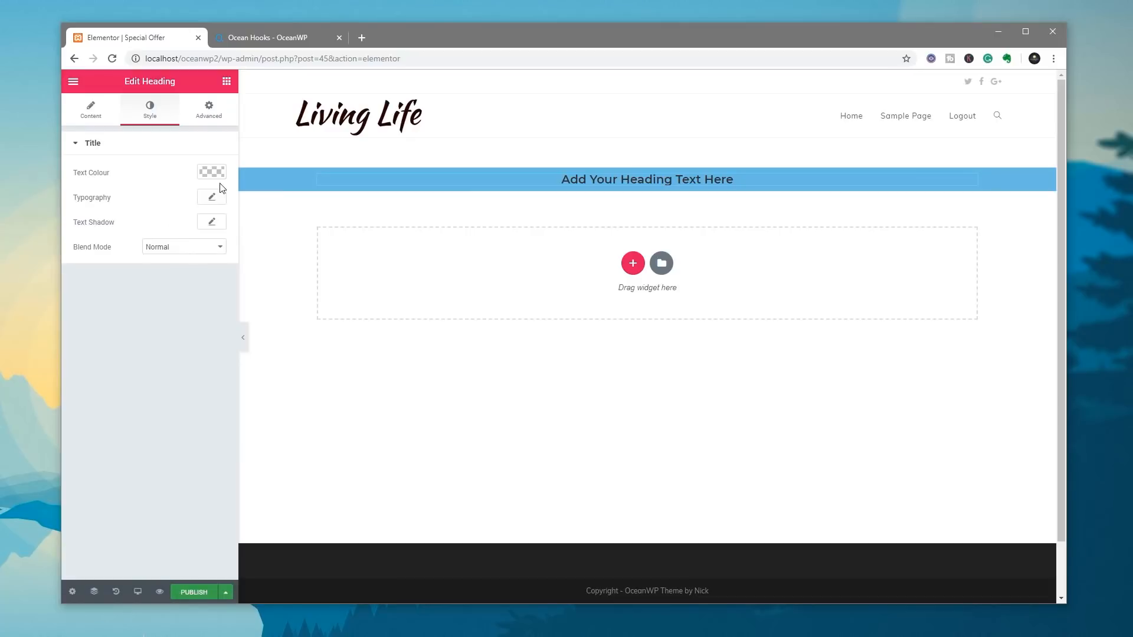
click(217, 173)
click(183, 312)
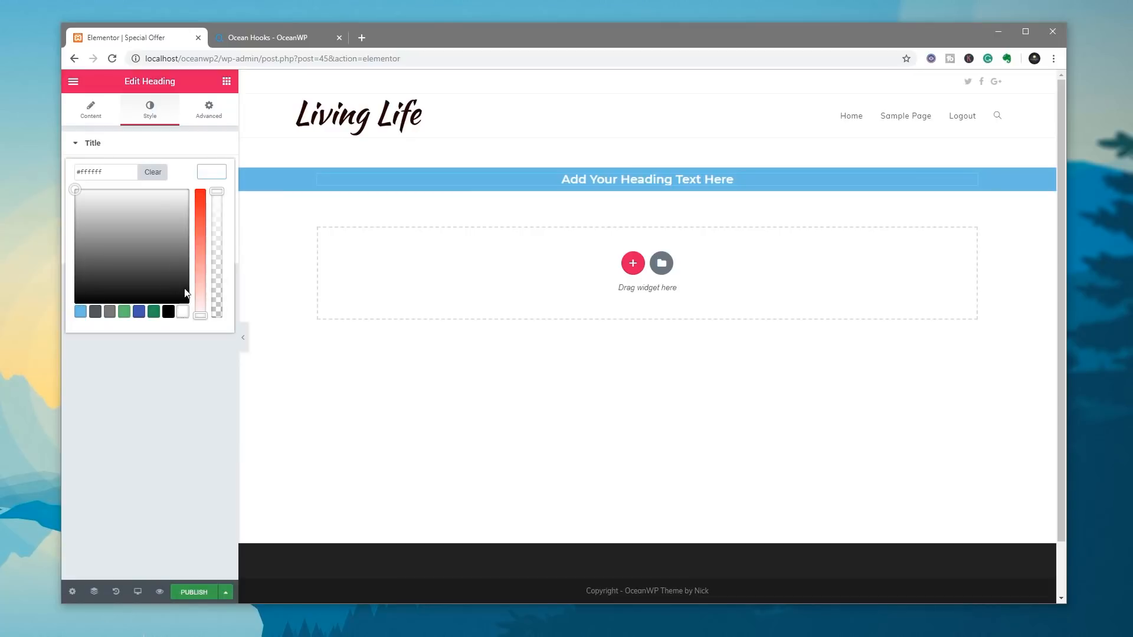
click(223, 170)
Step: Set the heading's padding to 10 px on all sides and its entrance animation to Bounce In
click(208, 111)
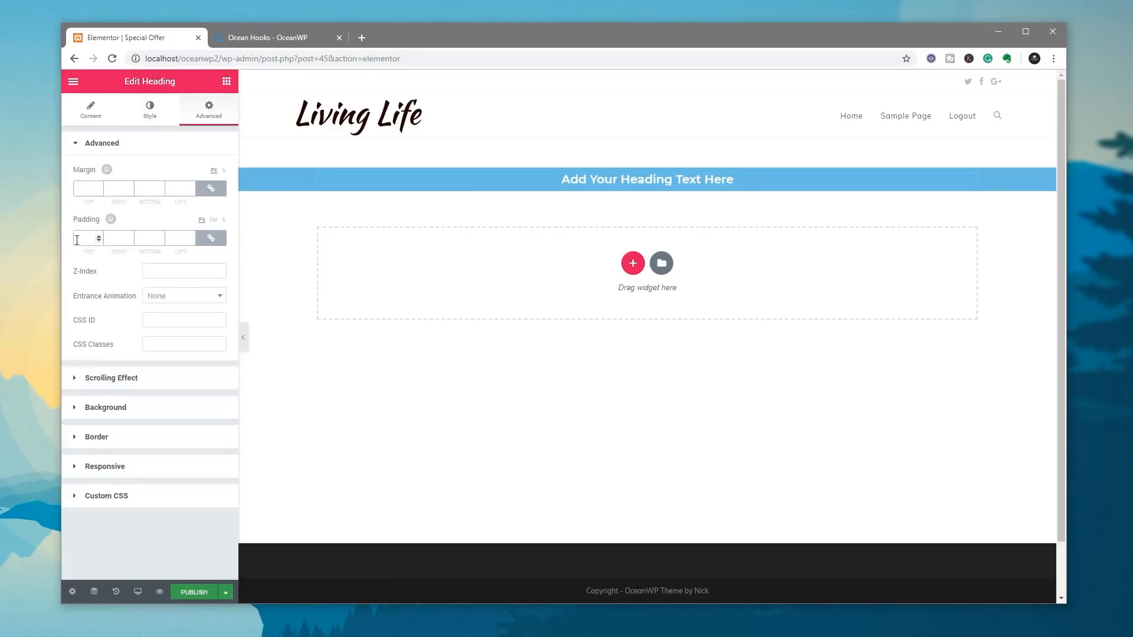
text(10)
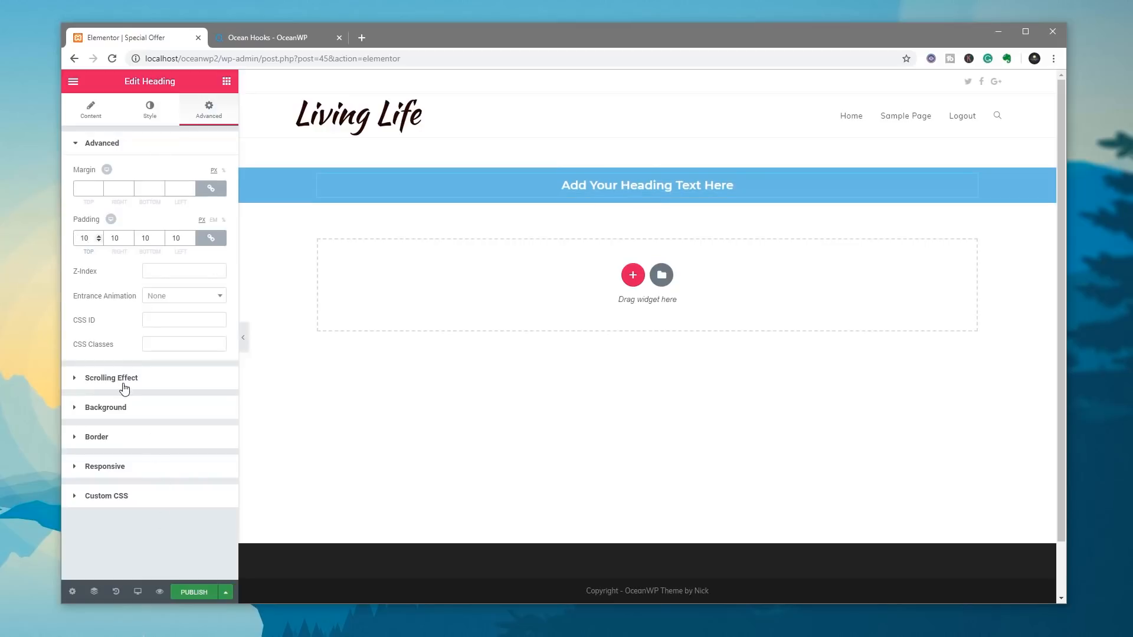
click(180, 297)
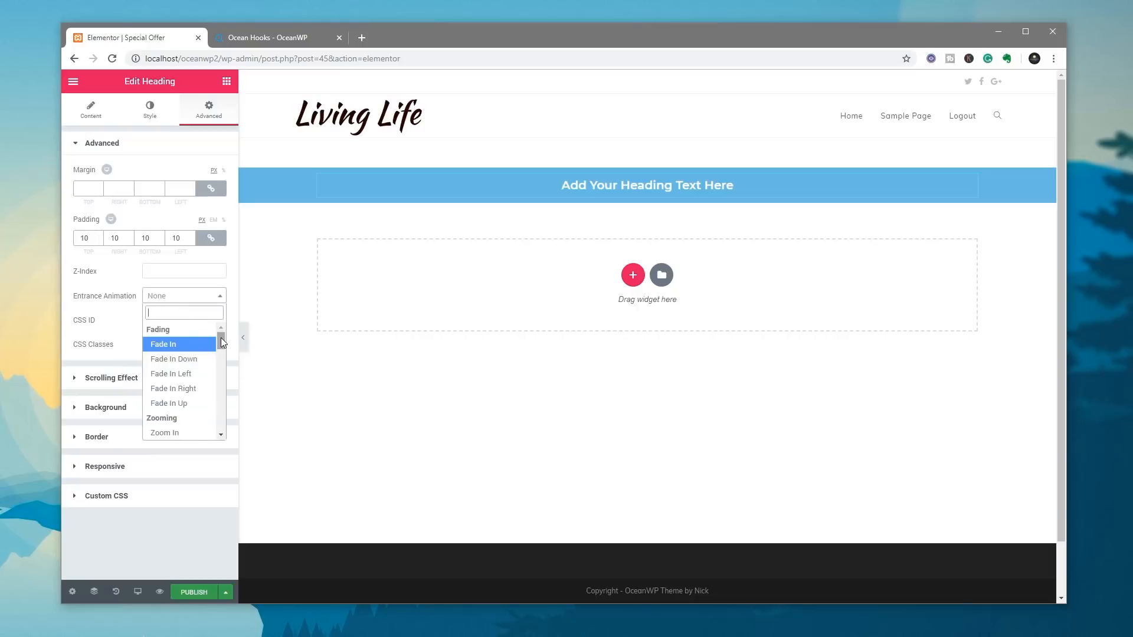
drag(221, 342, 220, 360)
click(184, 372)
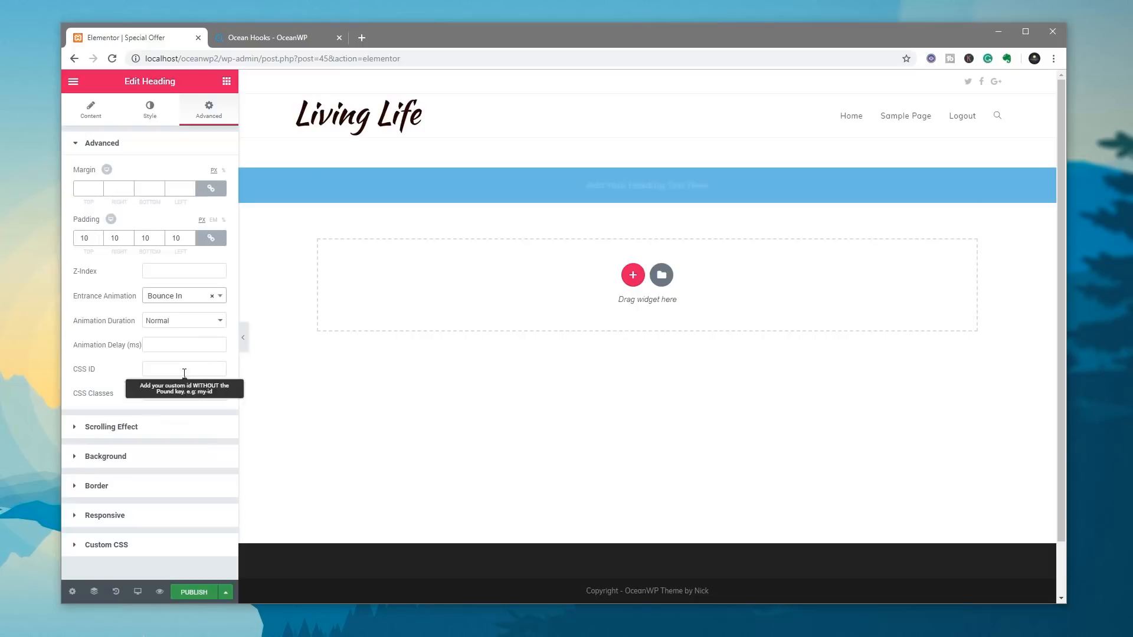
Step: Publish the Elementor template, return to its WordPress edit screen and update the Special Offer post
click(190, 593)
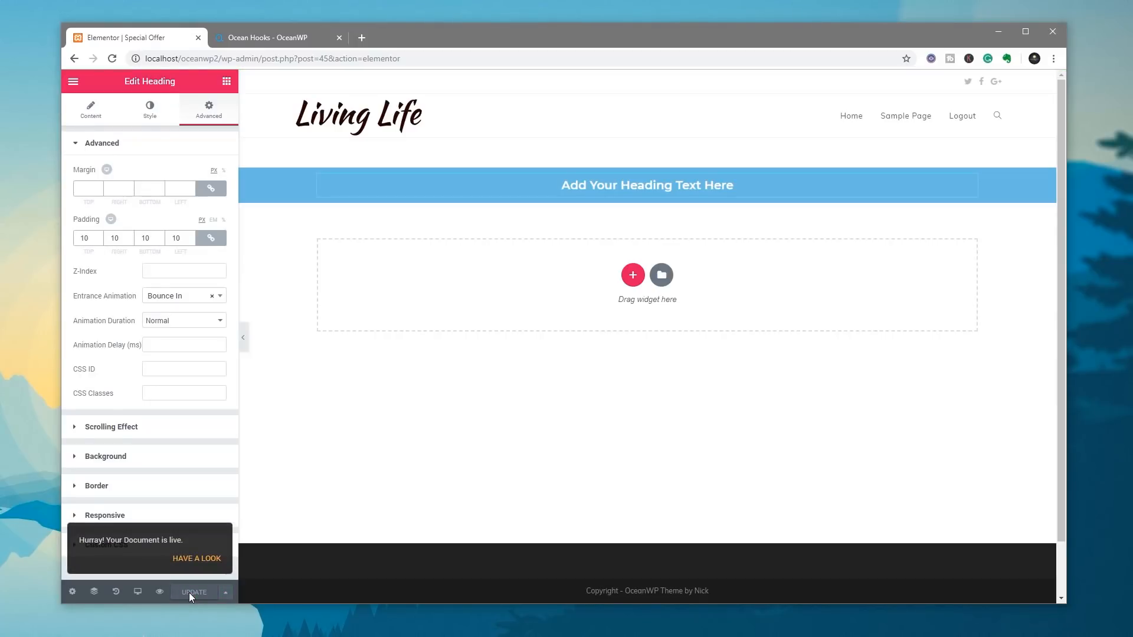
click(71, 84)
click(131, 335)
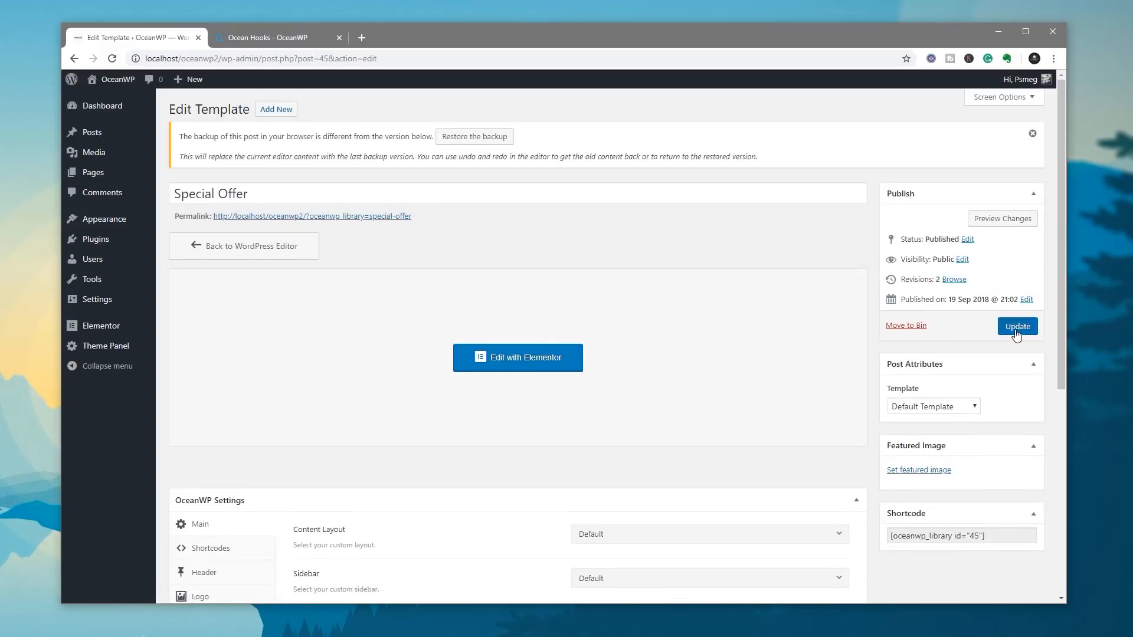
click(1015, 328)
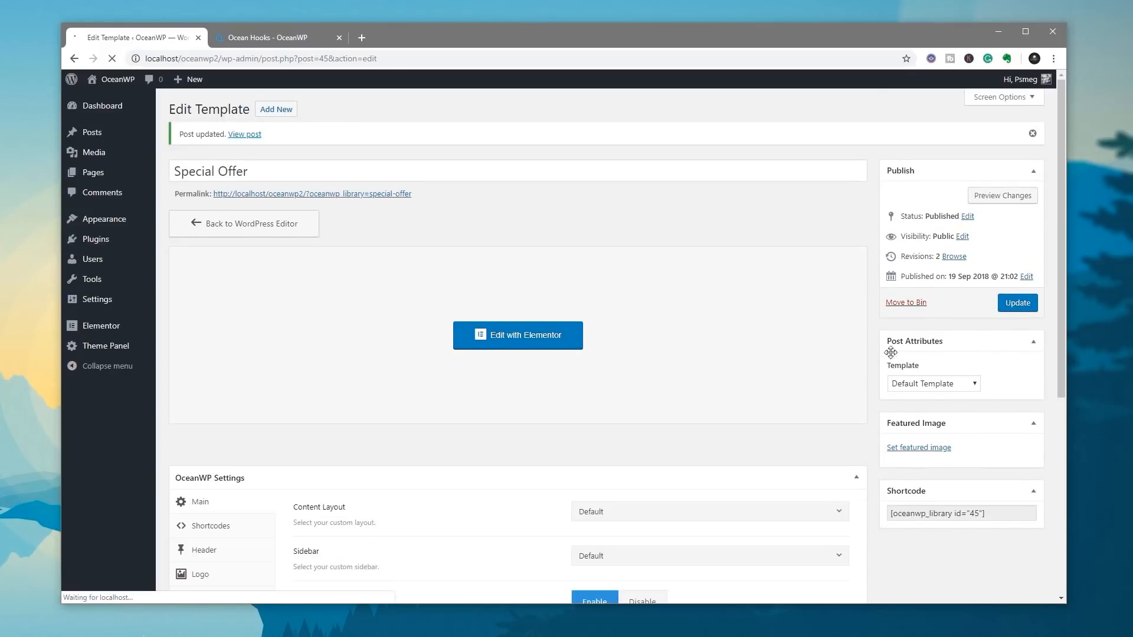
Step: Activate the template as a hook in its OceanWP hook settings and set the hook location to Before Top Bar
scroll(791, 371, down, 4)
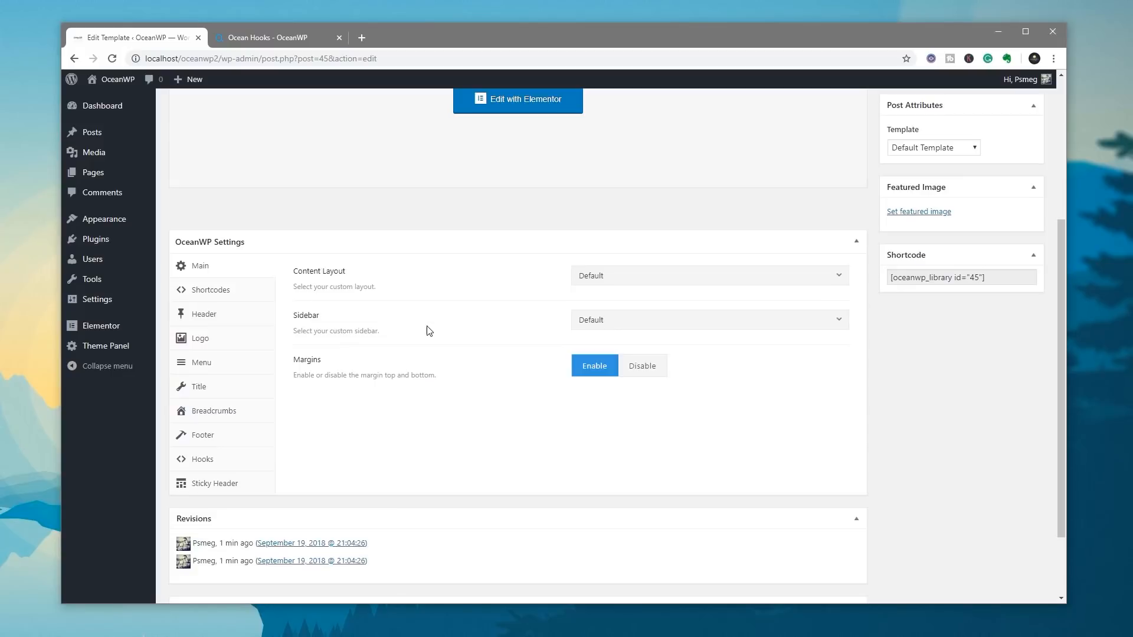
click(208, 465)
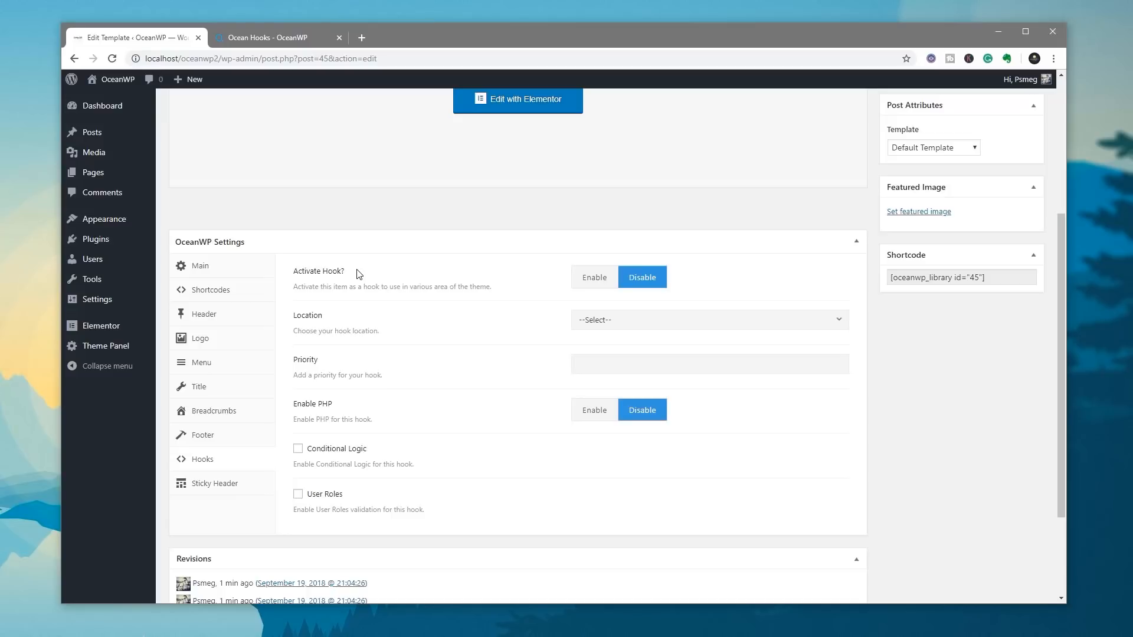
click(581, 280)
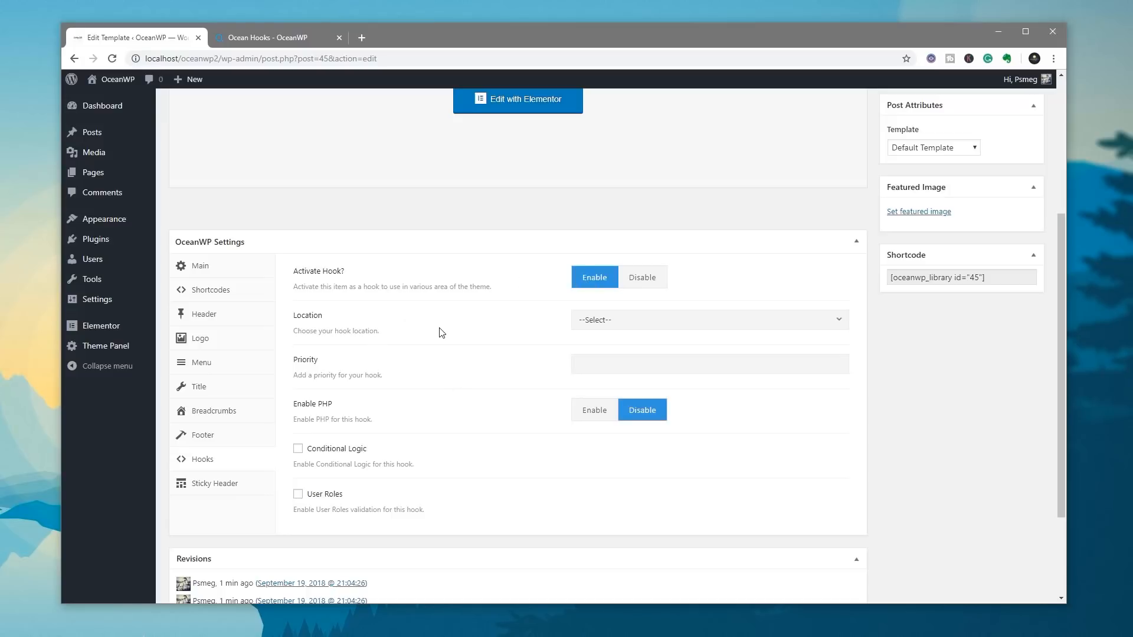
click(599, 323)
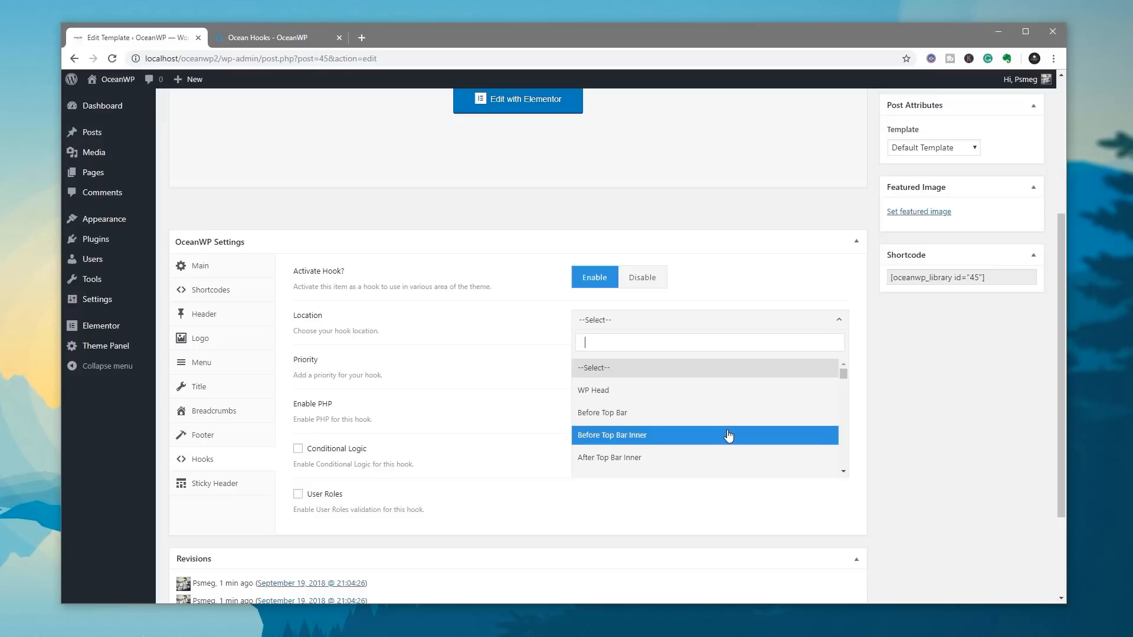
scroll(728, 436, down, 3)
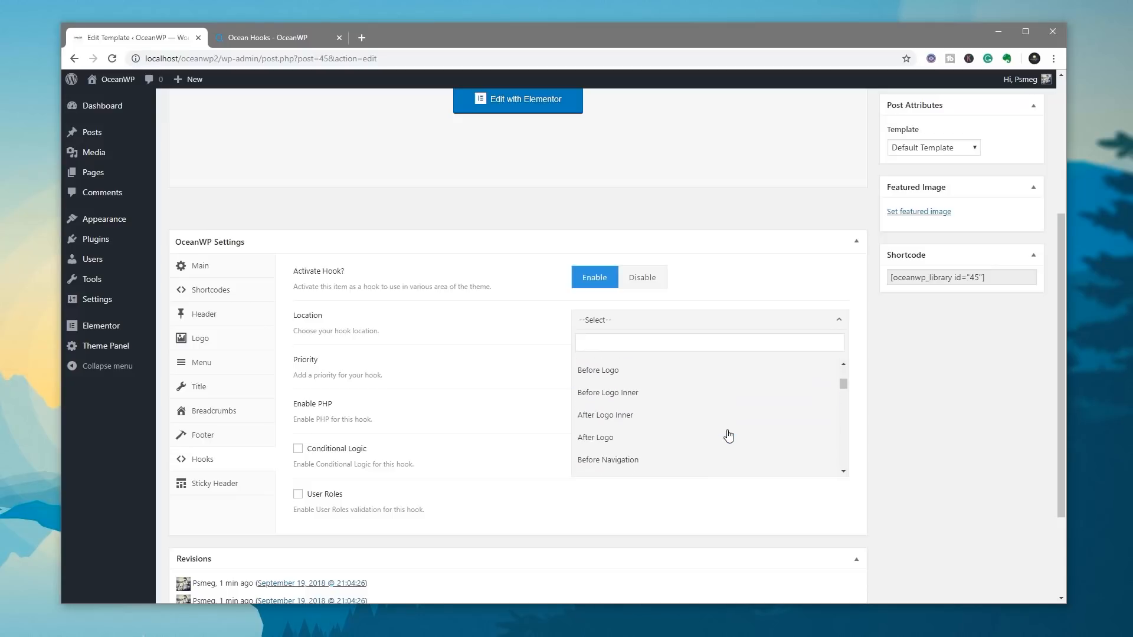
scroll(729, 435, down, 1)
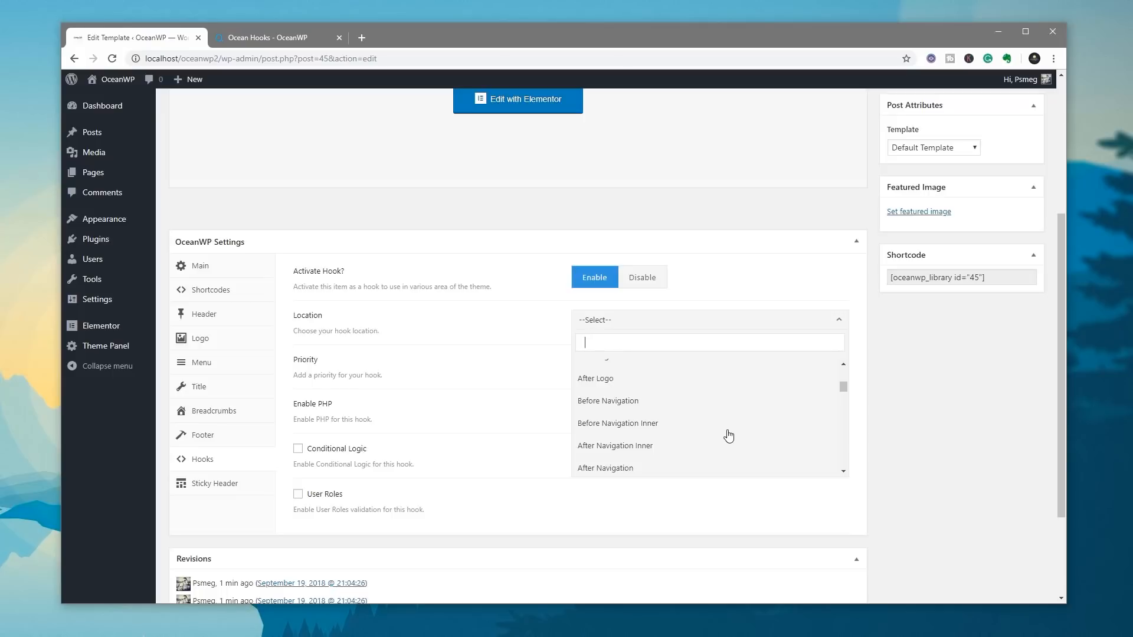
drag(843, 387, 841, 378)
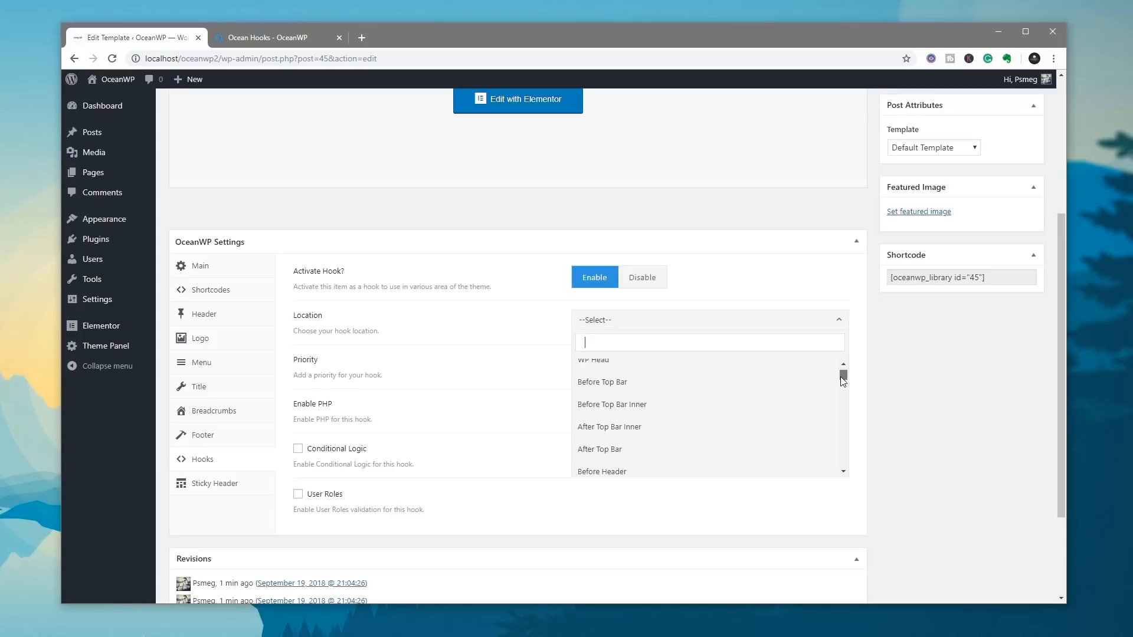
click(688, 382)
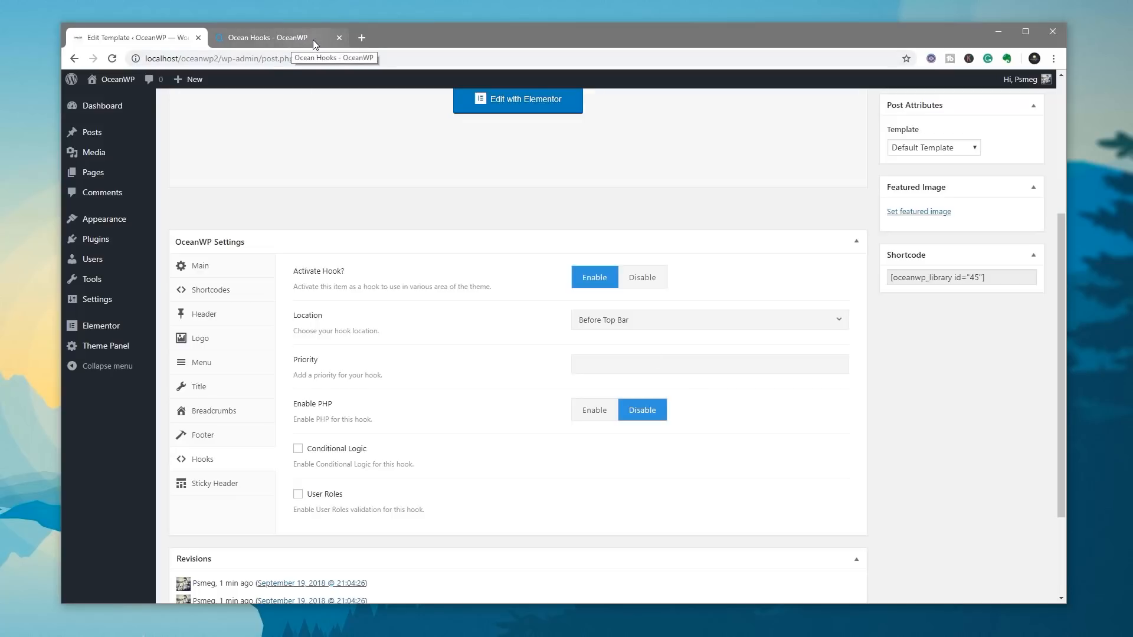
Step: Open the site at localhost/oceanwp2/ in a new browser tab and examine the top bar area of the home page
click(364, 38)
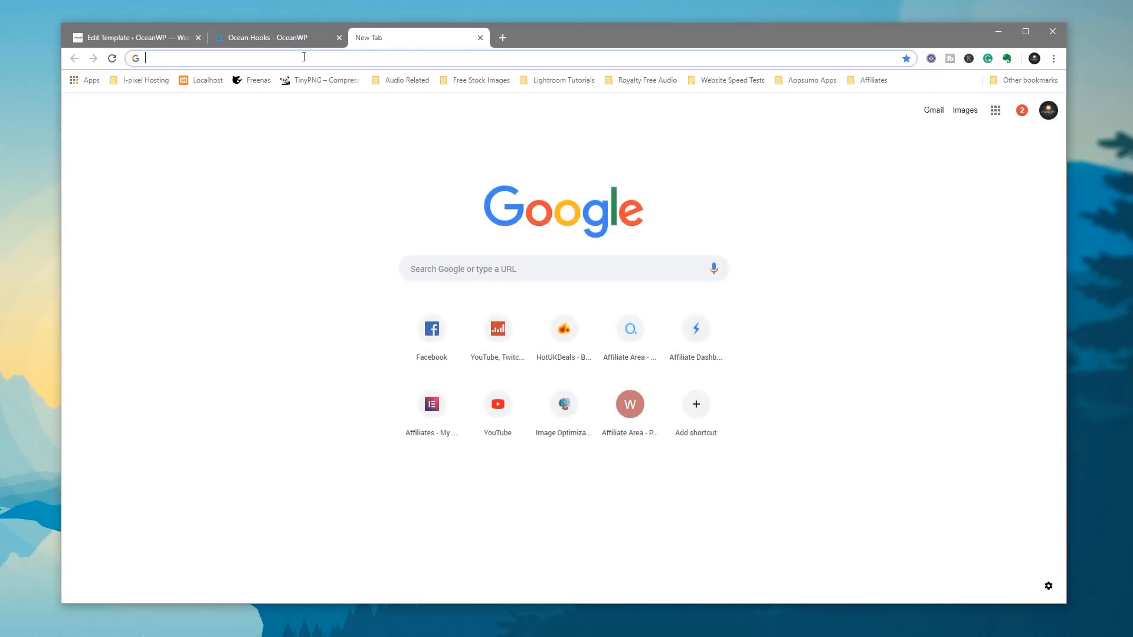
text(localhost/oceanwp2/)
key(Return)
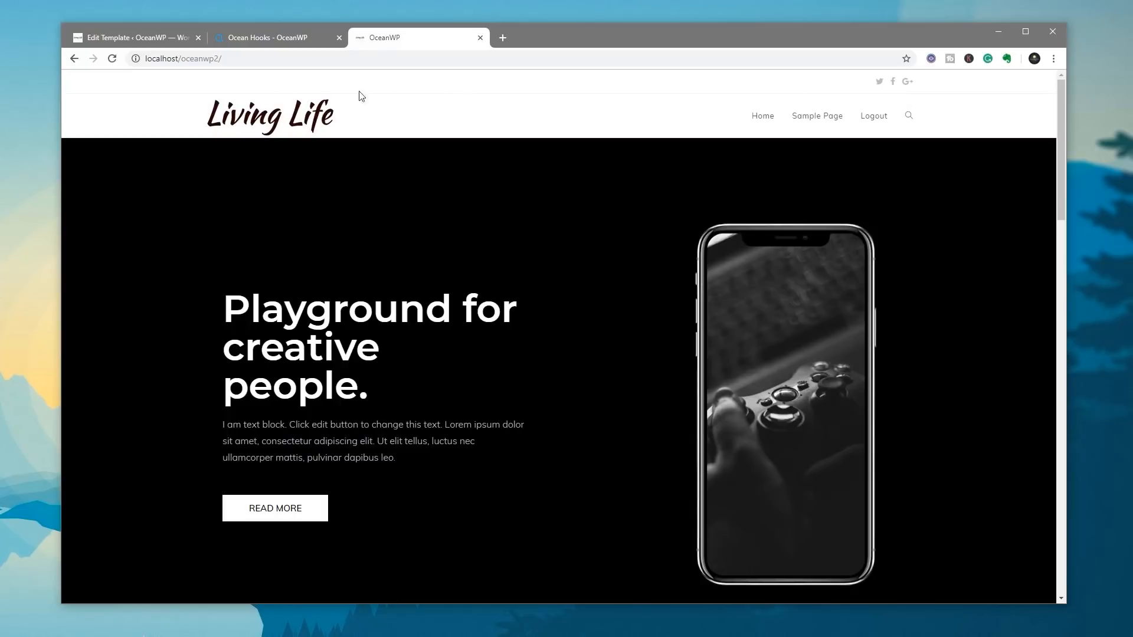
click(255, 41)
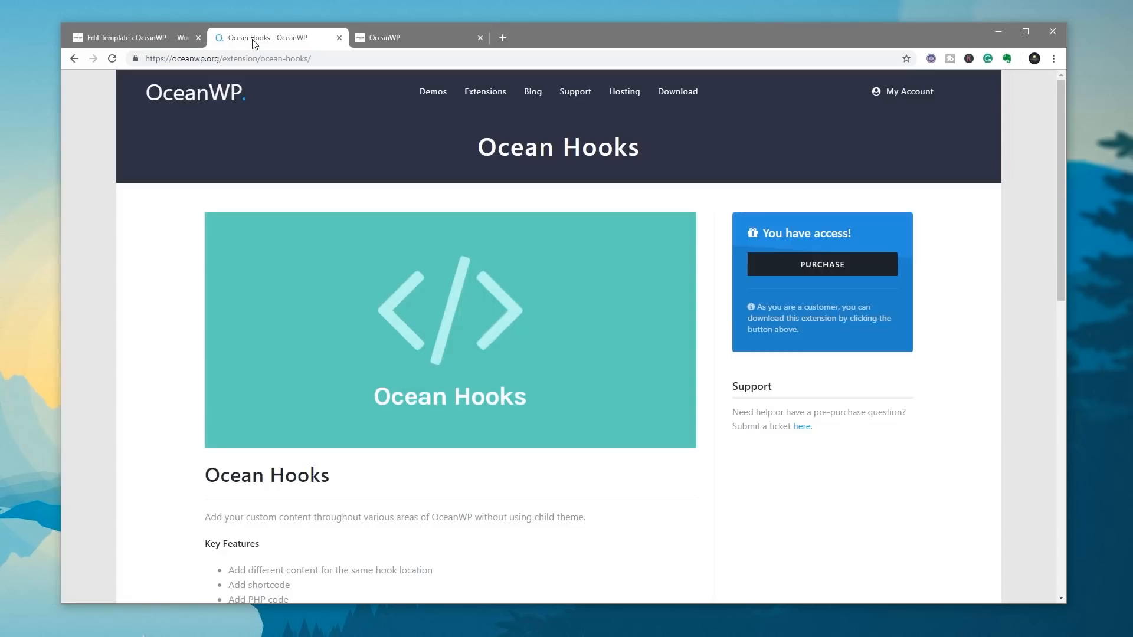
click(378, 37)
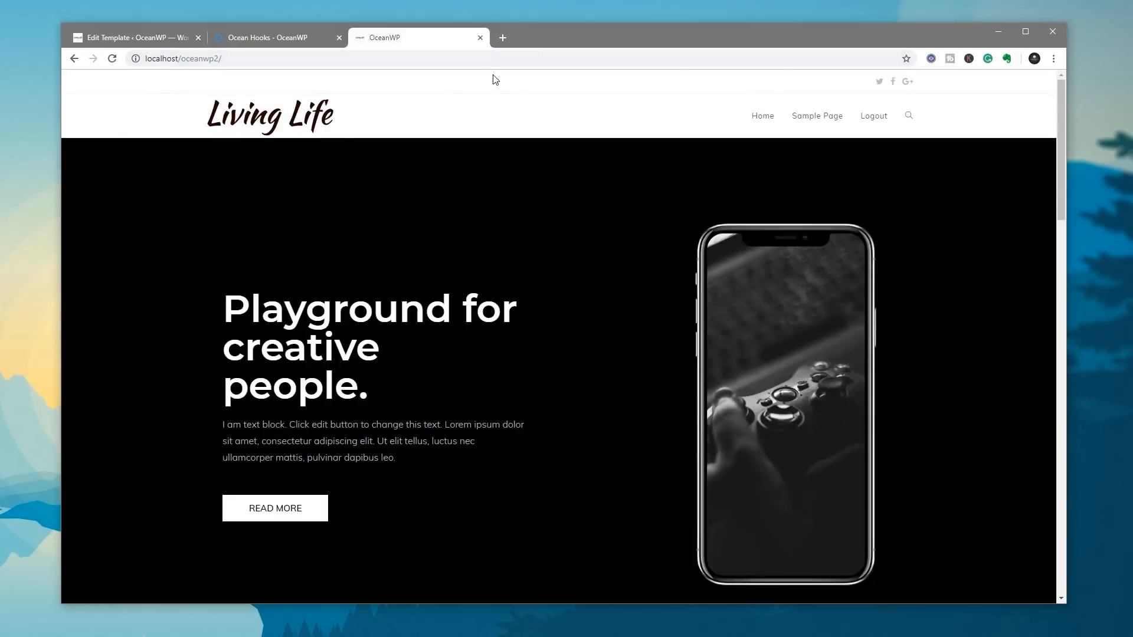
Step: Return to the template's hook settings, enable Conditional Logic and set Show on to Front Page ( is_front_page() )
click(127, 40)
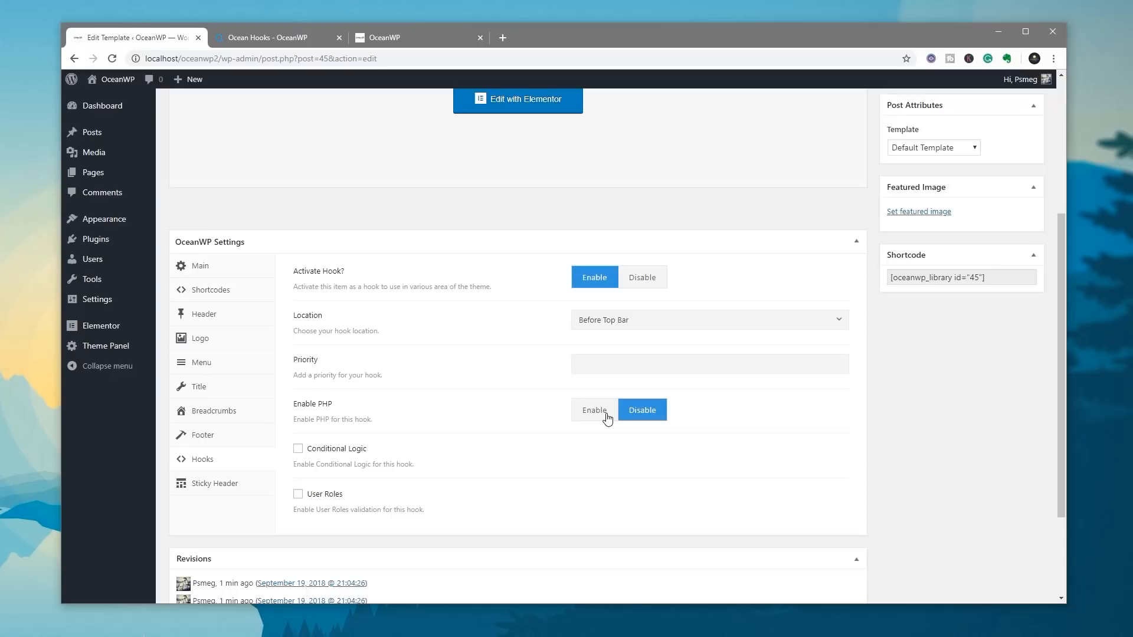
click(298, 450)
scroll(673, 496, down, 3)
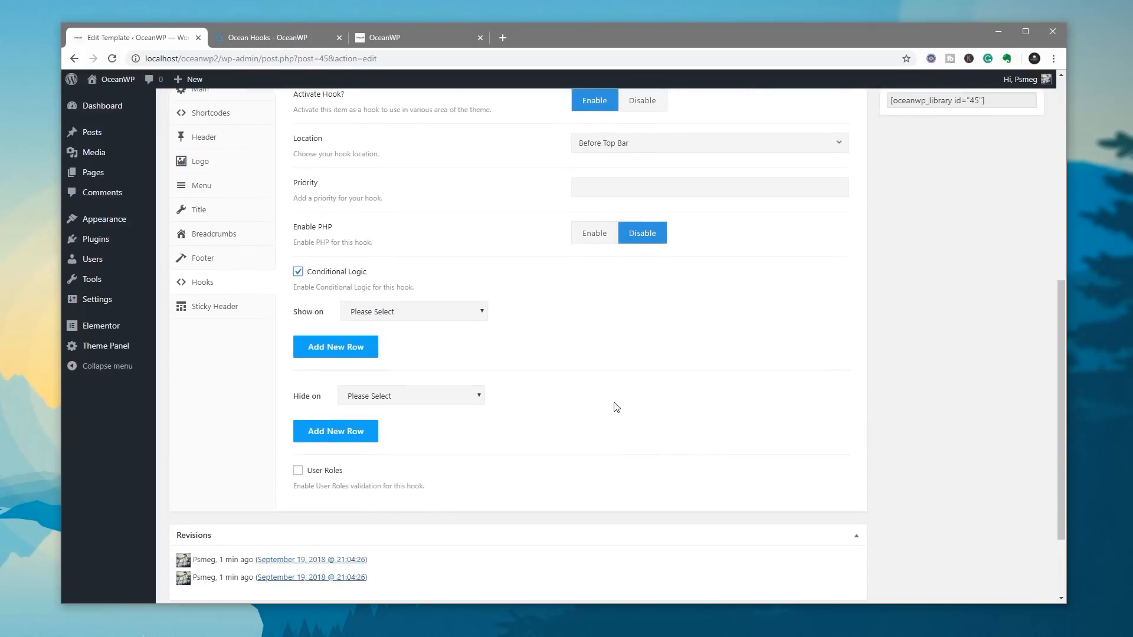
click(402, 312)
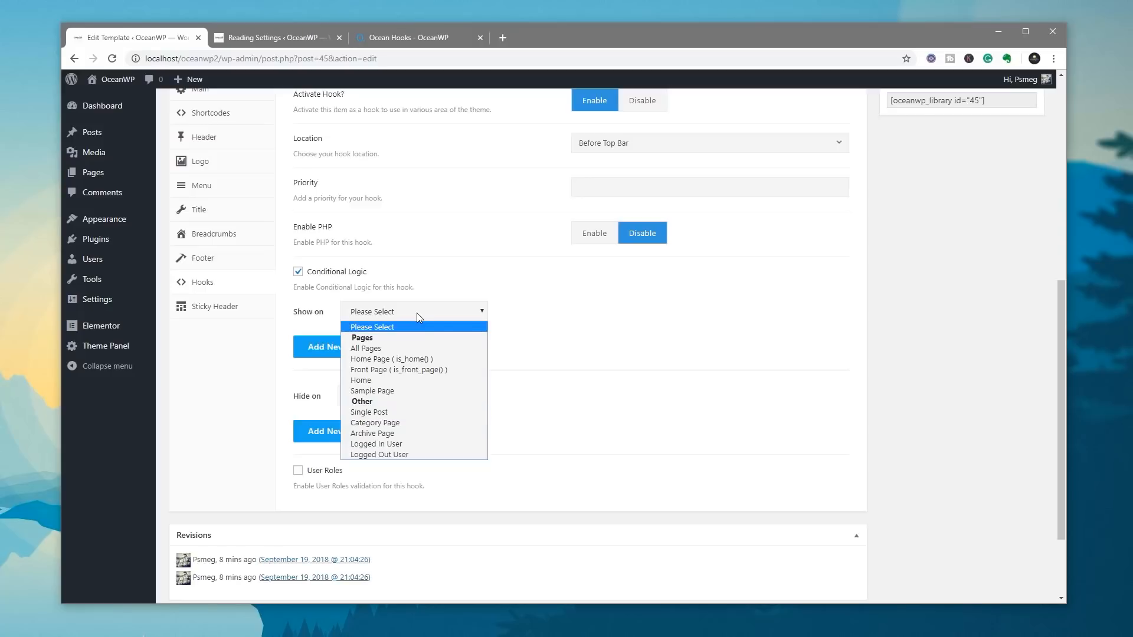
click(425, 371)
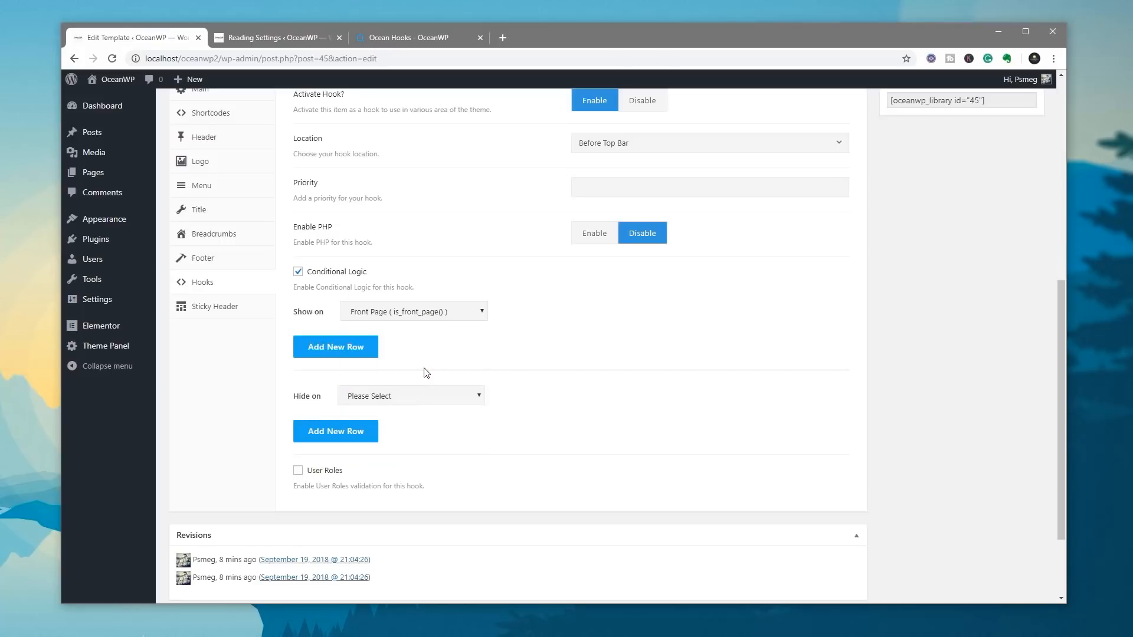
click(344, 357)
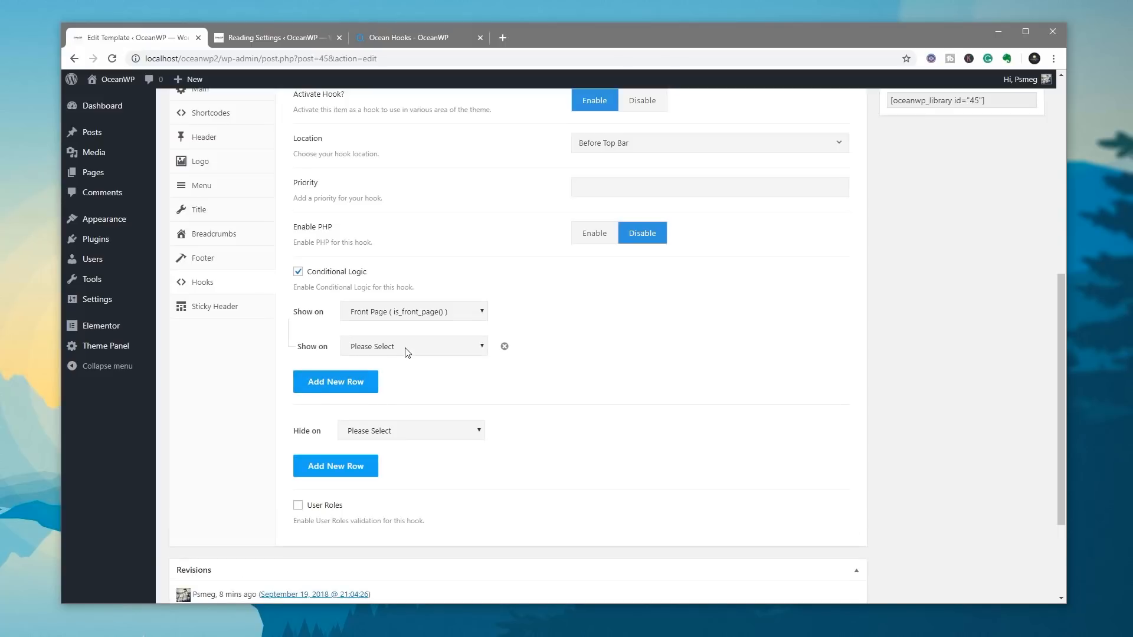
click(504, 347)
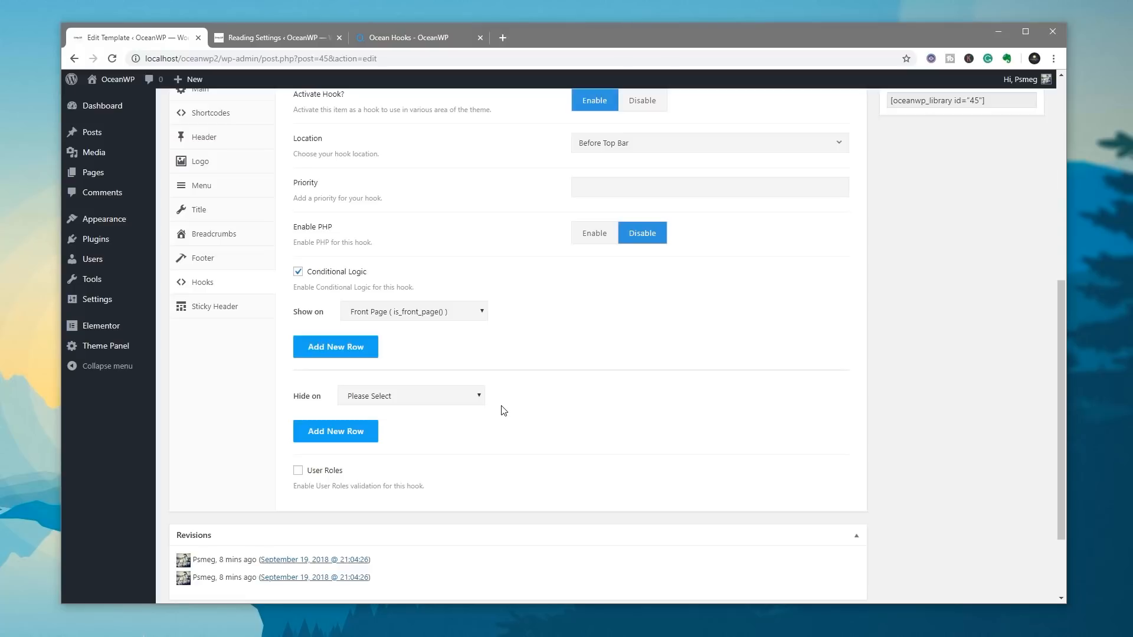
click(447, 395)
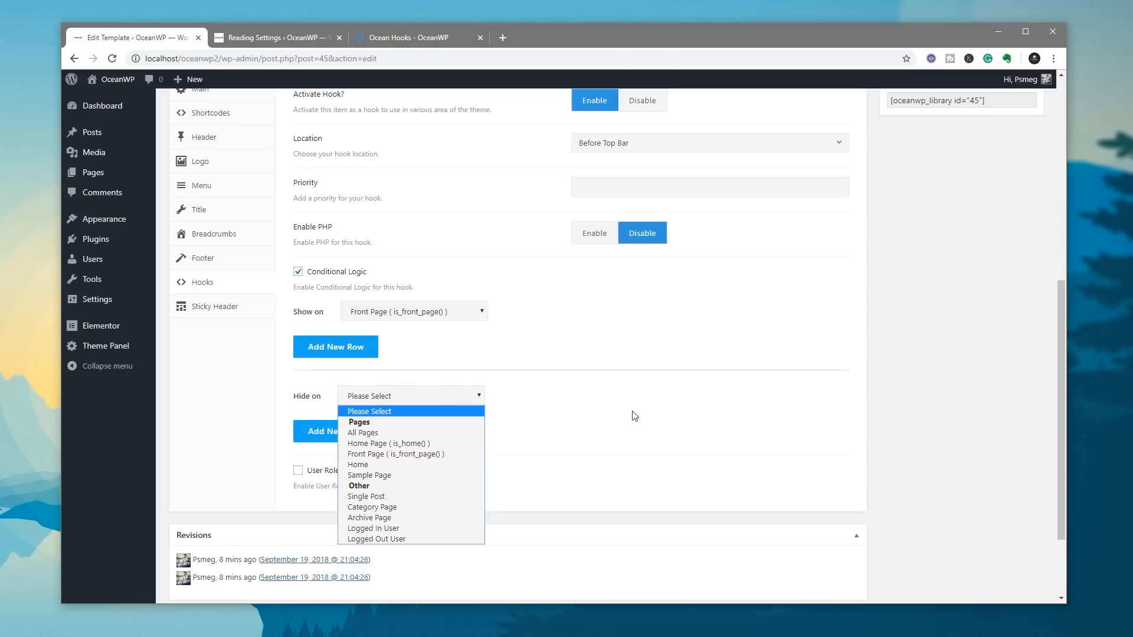
click(914, 421)
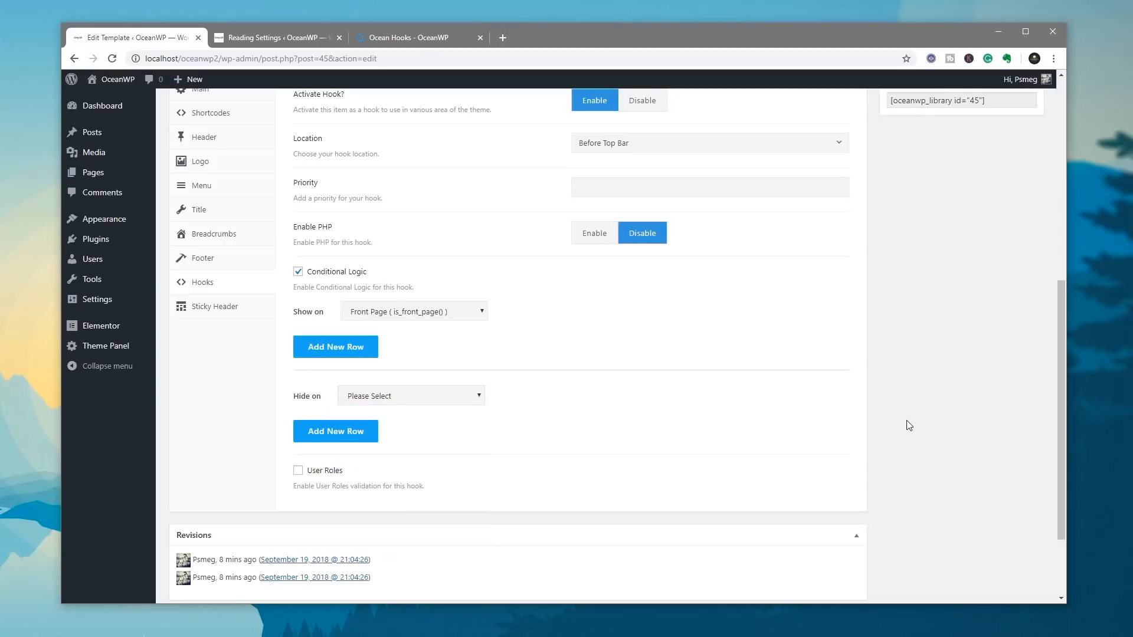
scroll(906, 421, down, 1)
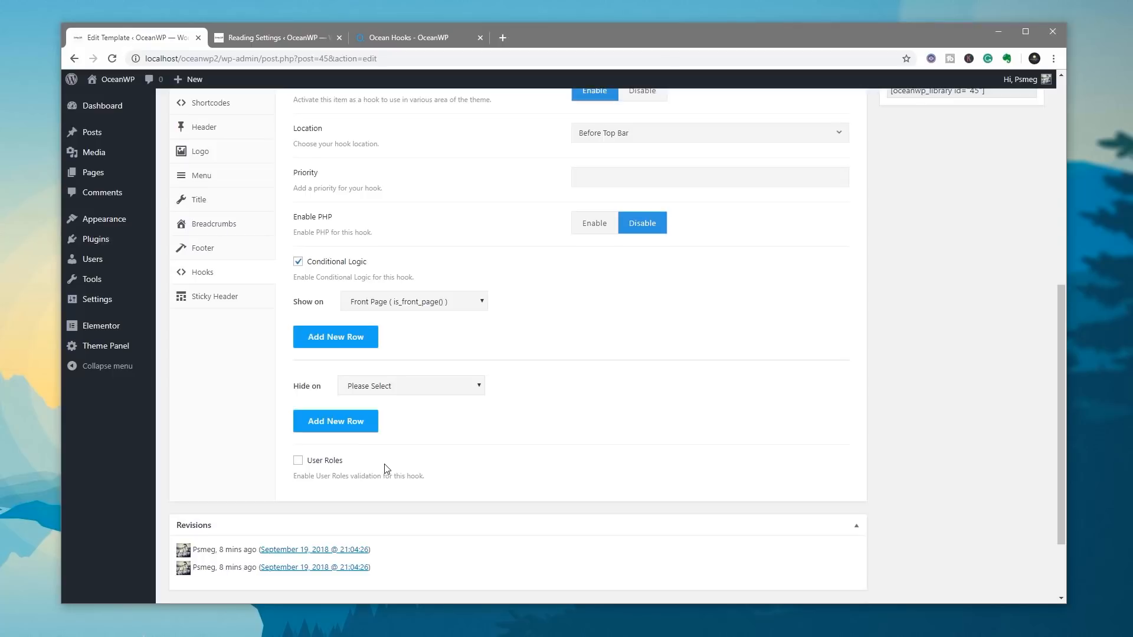
click(331, 466)
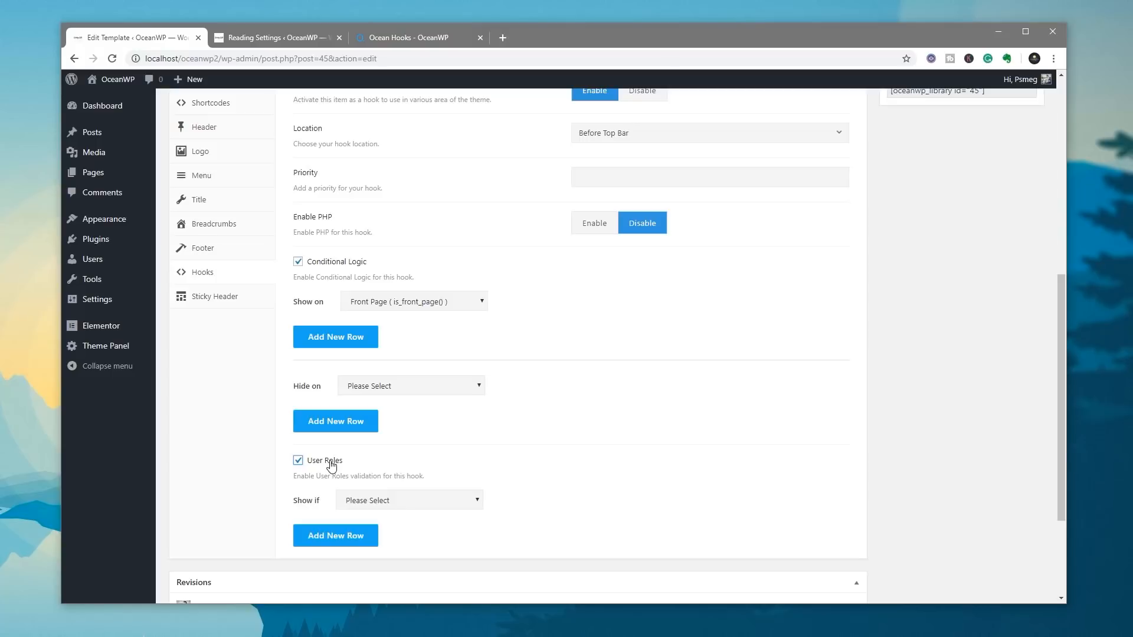
click(415, 506)
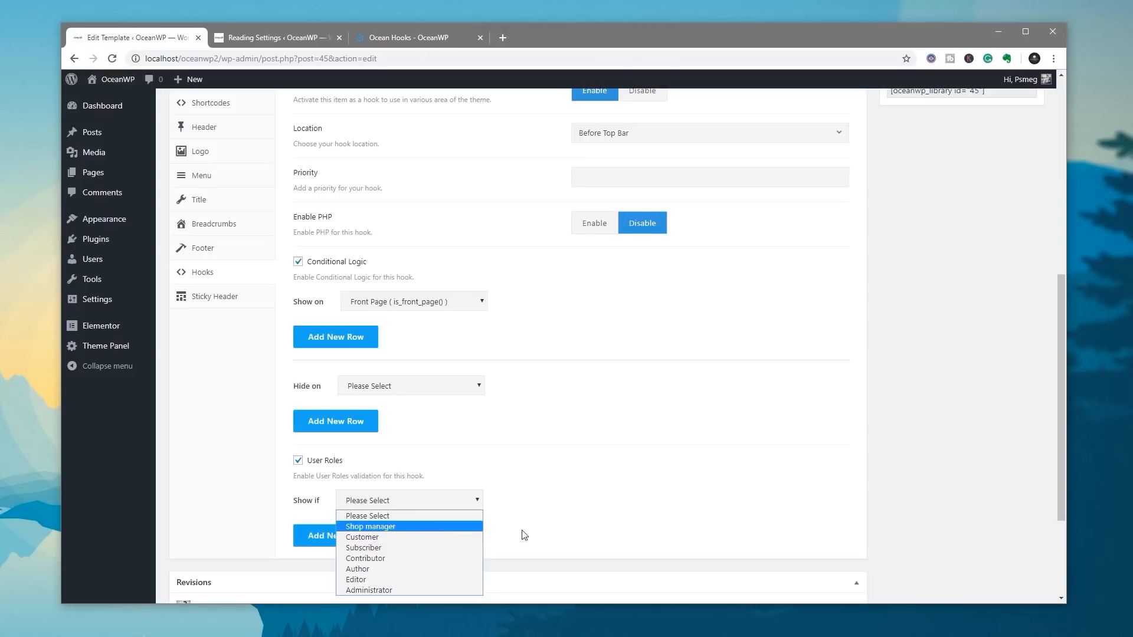
click(325, 464)
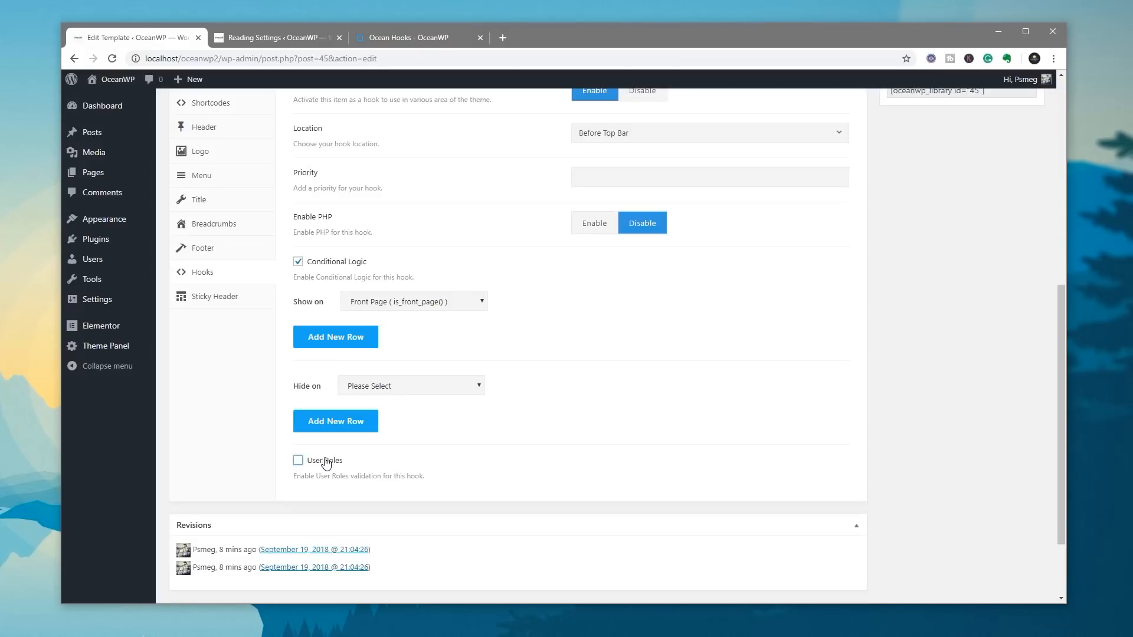
Step: Update the Special Offer template to save its hook settings
scroll(908, 390, up, 1)
scroll(908, 392, up, 1)
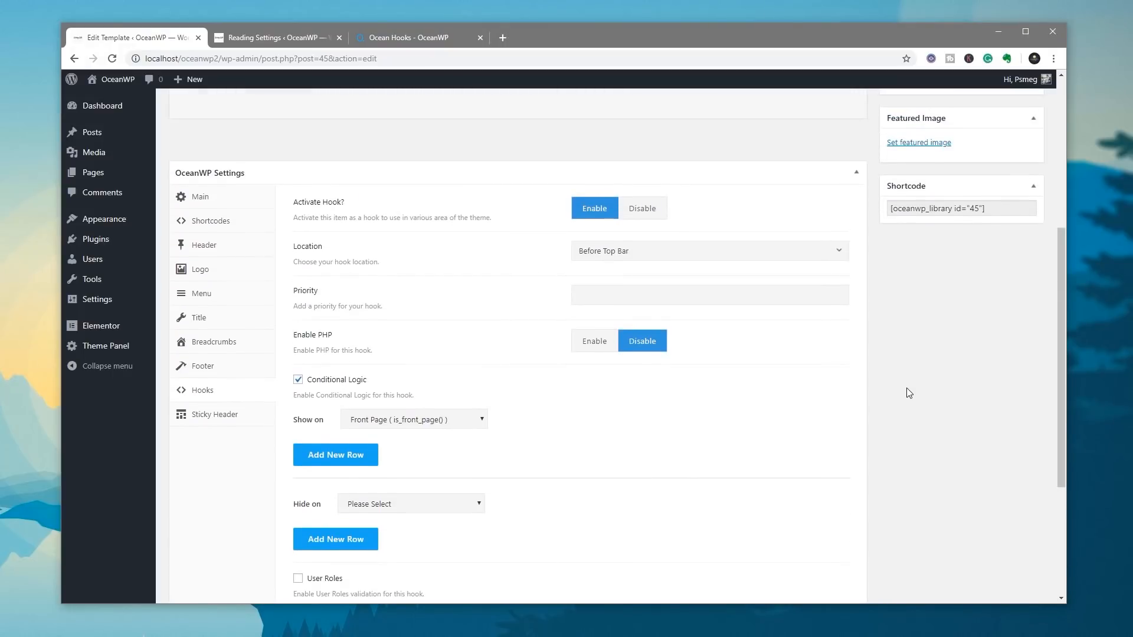
scroll(907, 389, up, 4)
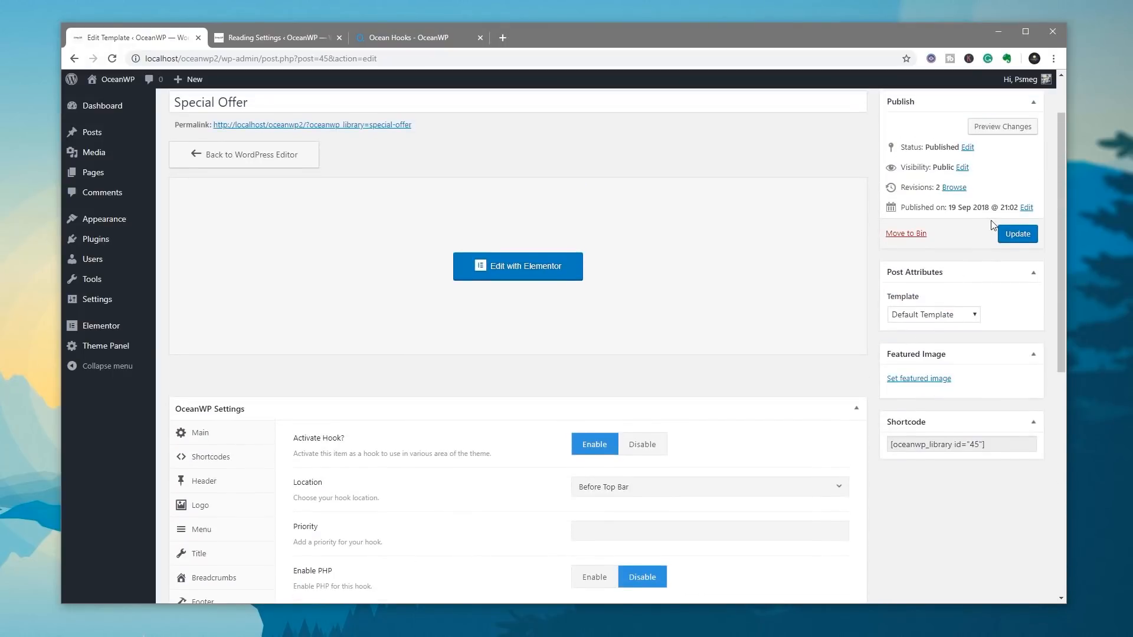
click(1017, 234)
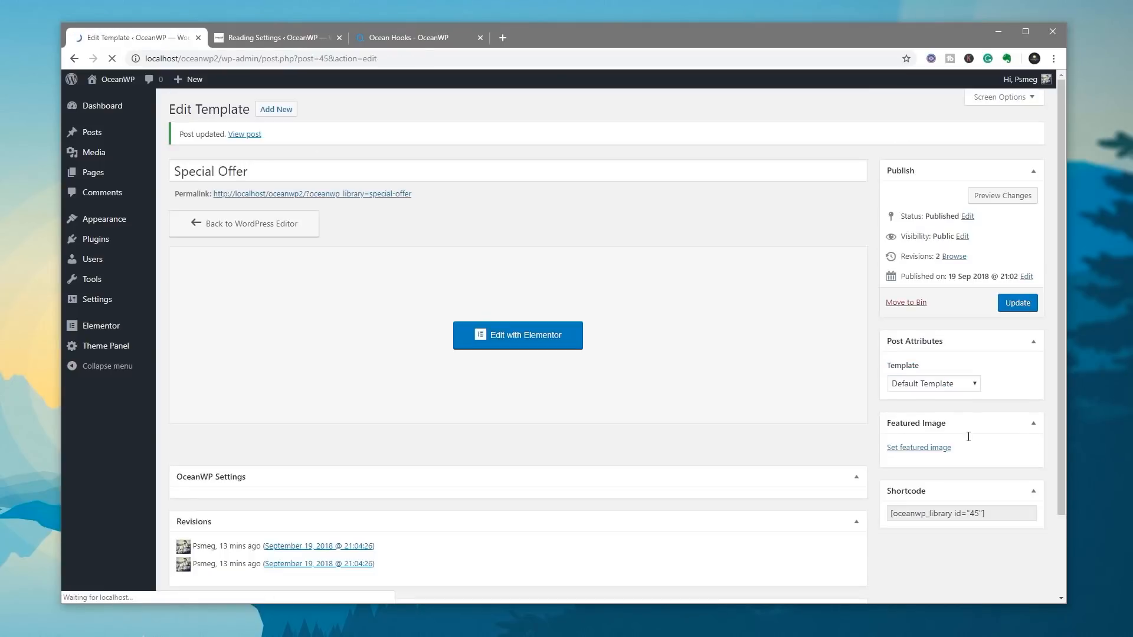
Step: Open localhost/oceanwp2/ in a new browser tab and compare the home page with Sample Page to check where the heading bar shows
click(503, 38)
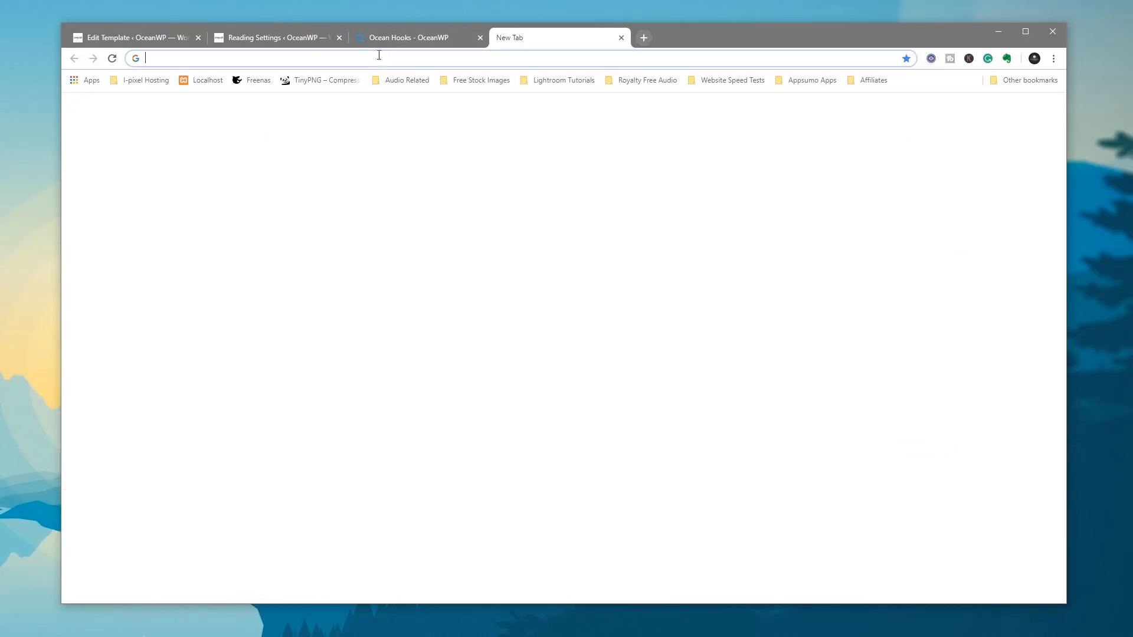
text(http://localhost/oceanwp2/)
key(Return)
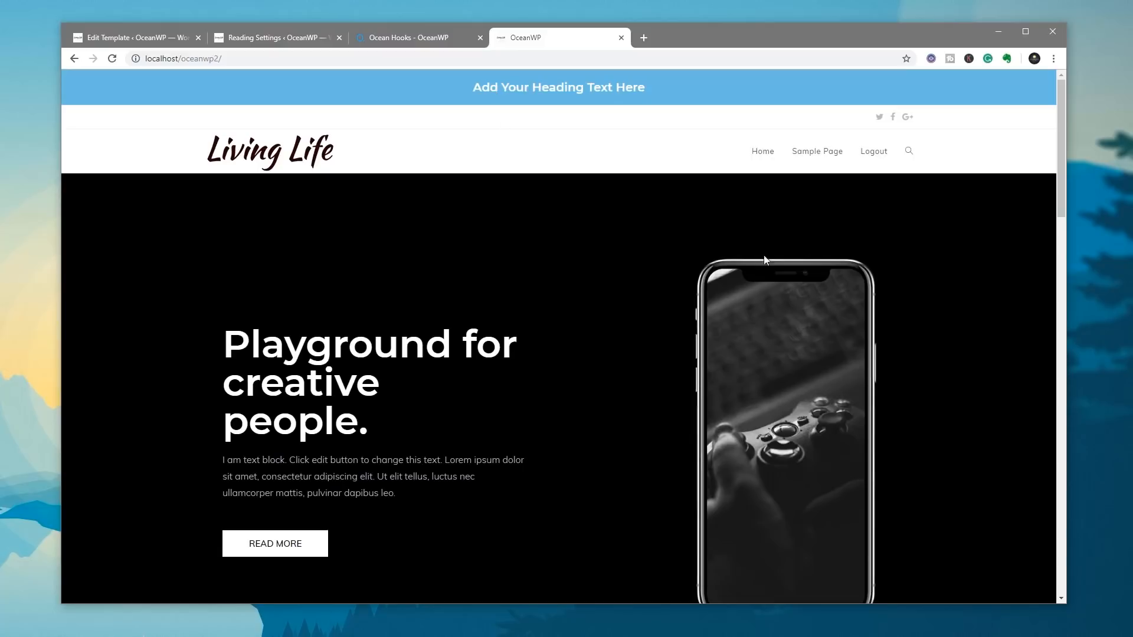
click(830, 155)
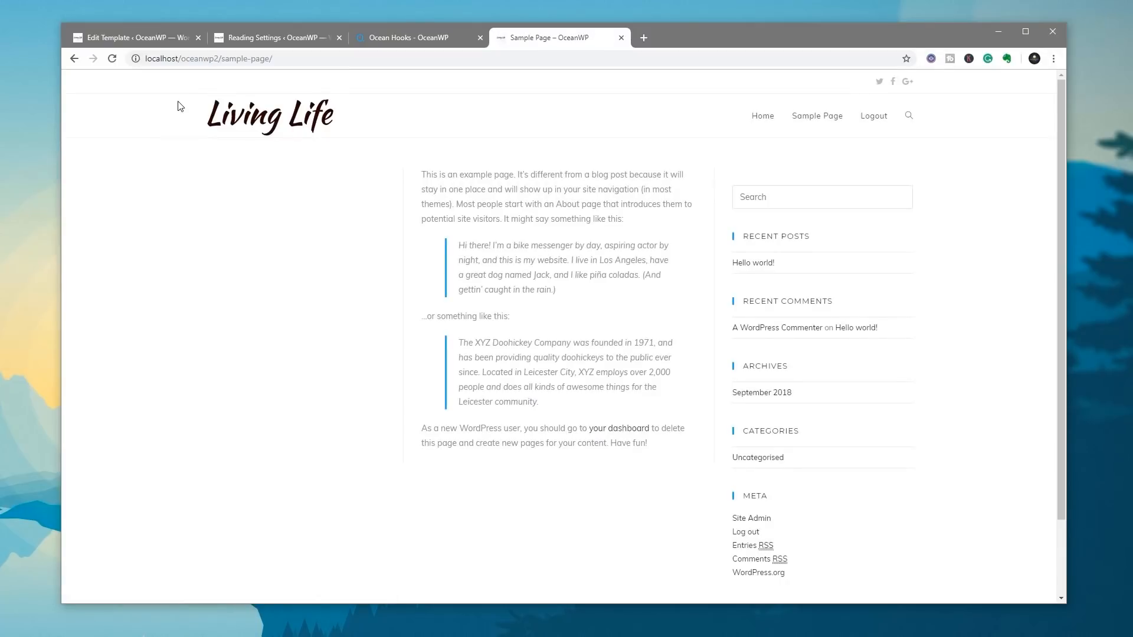
click(764, 120)
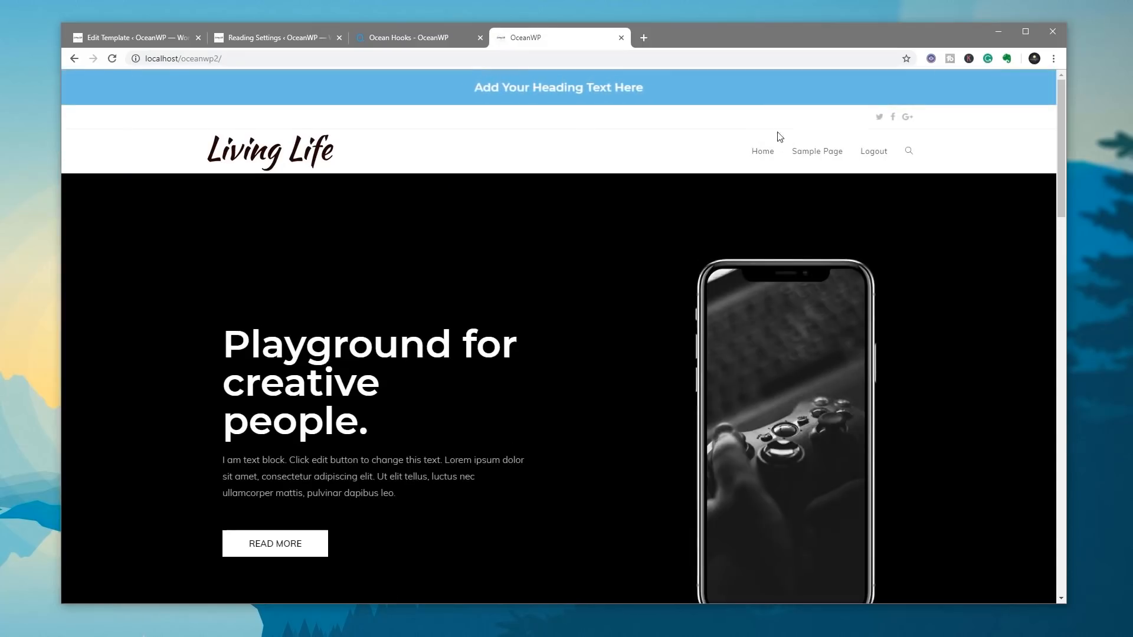
click(805, 152)
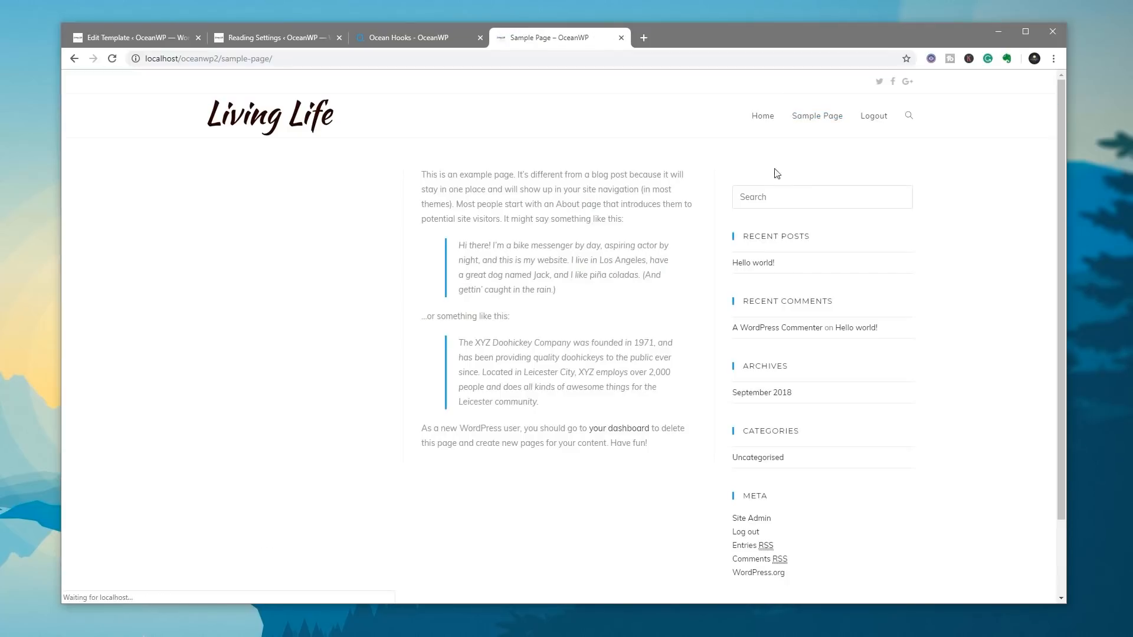
Step: Open the Hello world! post to check for the heading bar, and read the Elementor Widgets extension's key features list
click(759, 264)
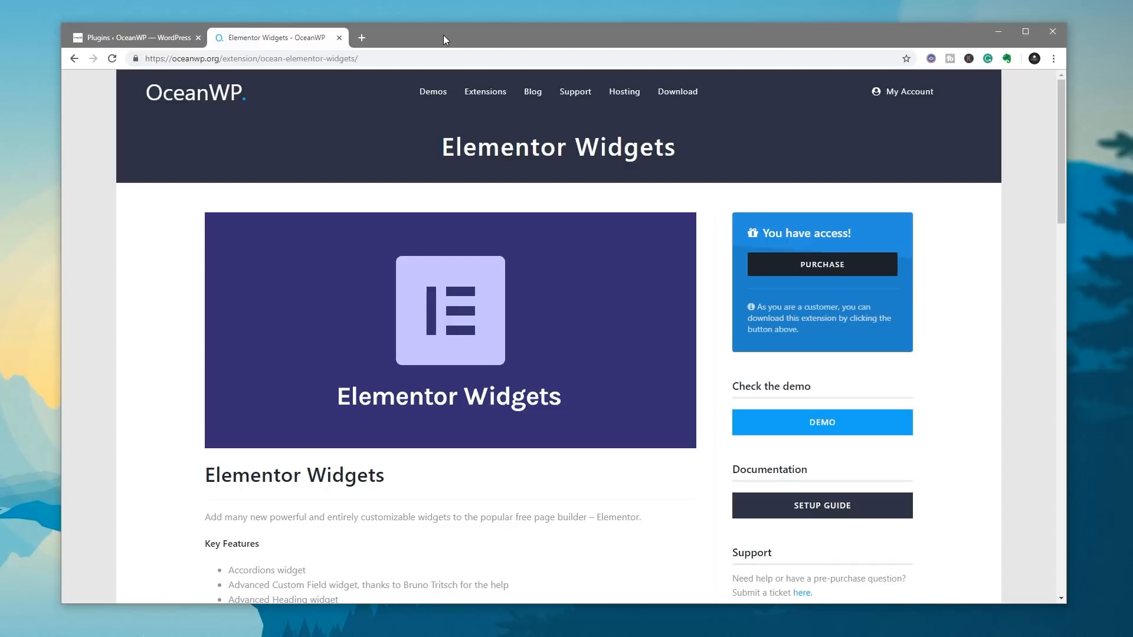
scroll(455, 258, down, 4)
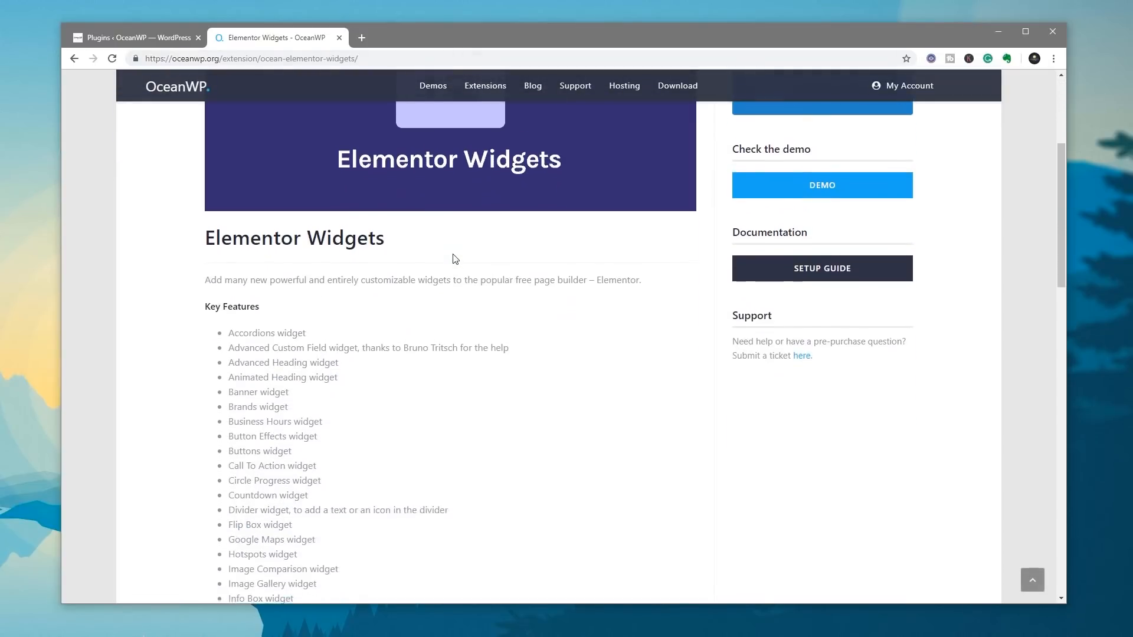
scroll(455, 257, down, 2)
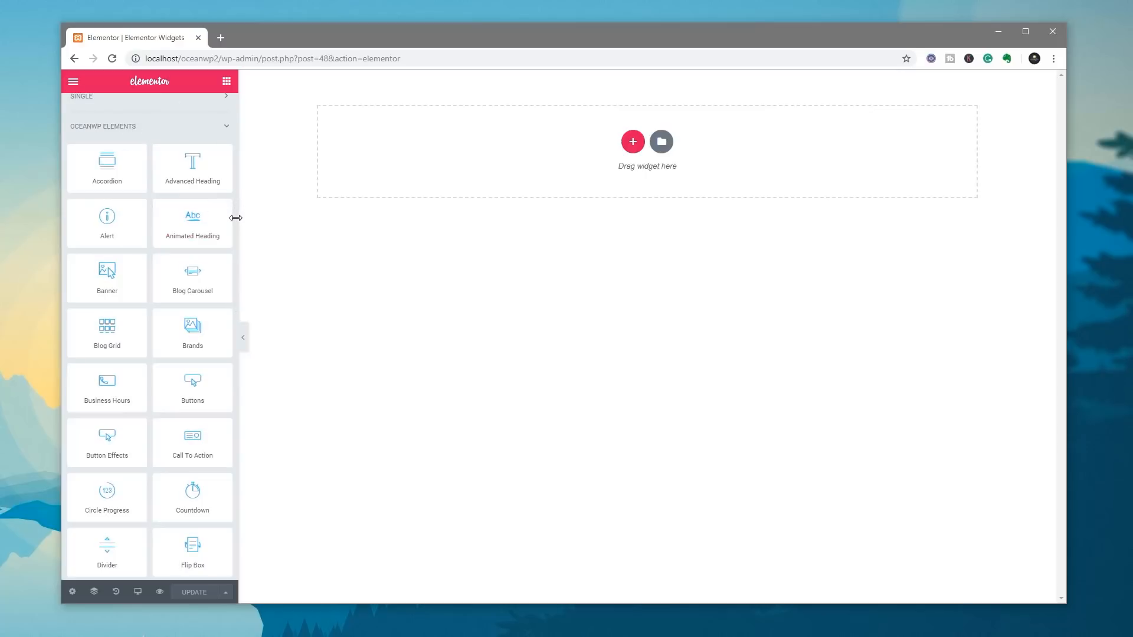
Step: Add the OceanWP Timeline widget to the empty page and set its source to Custom Content
scroll(235, 229, down, 3)
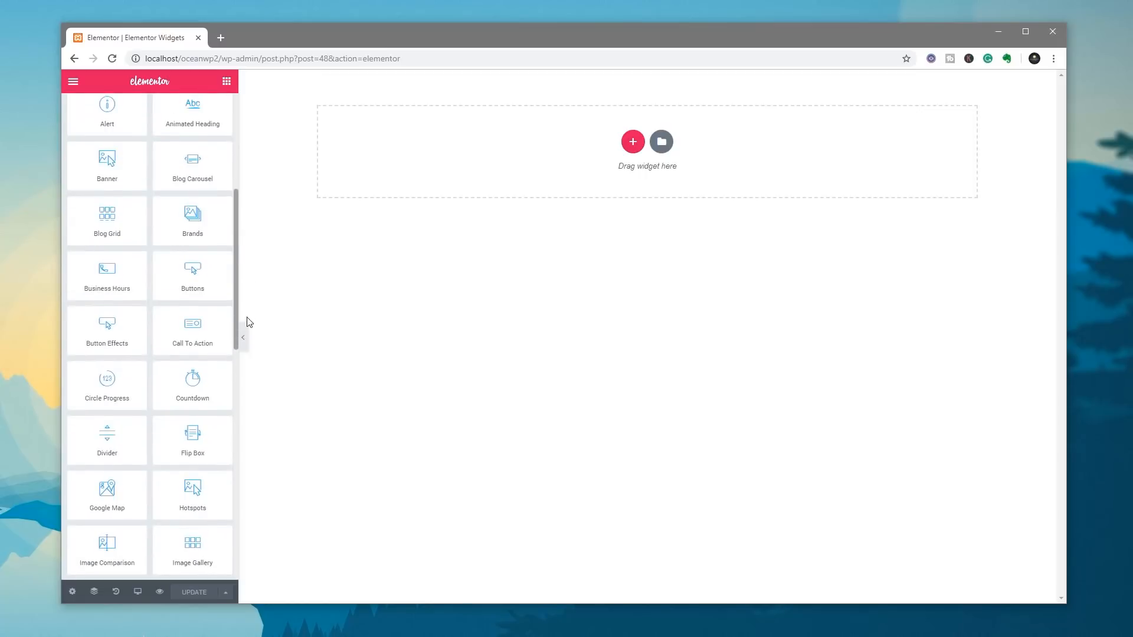
scroll(244, 327, down, 9)
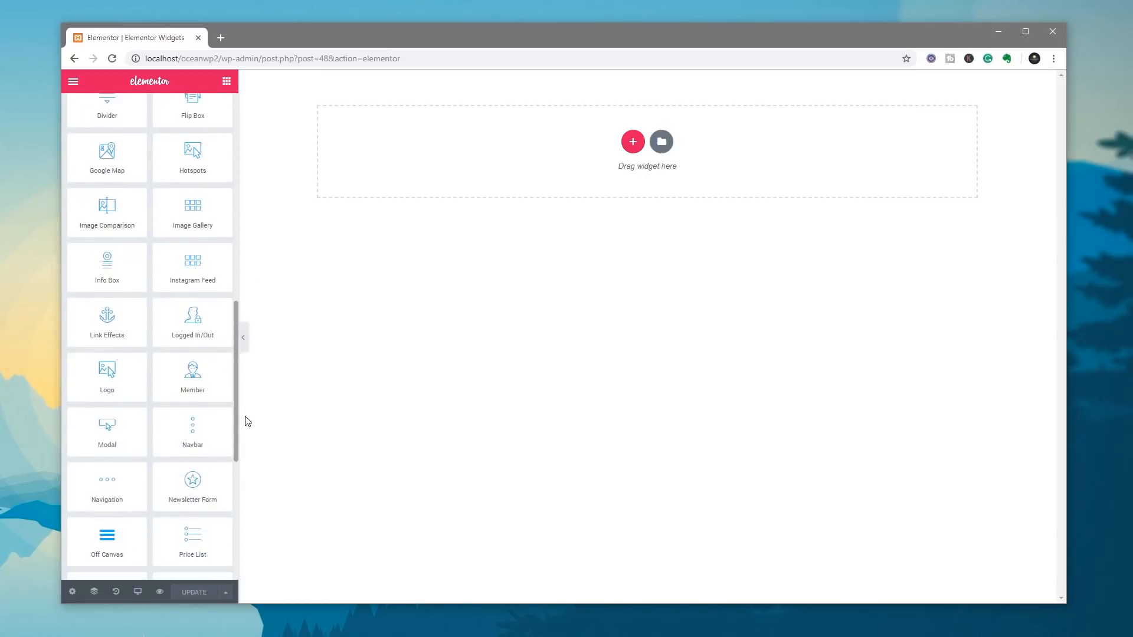
scroll(244, 430, down, 6)
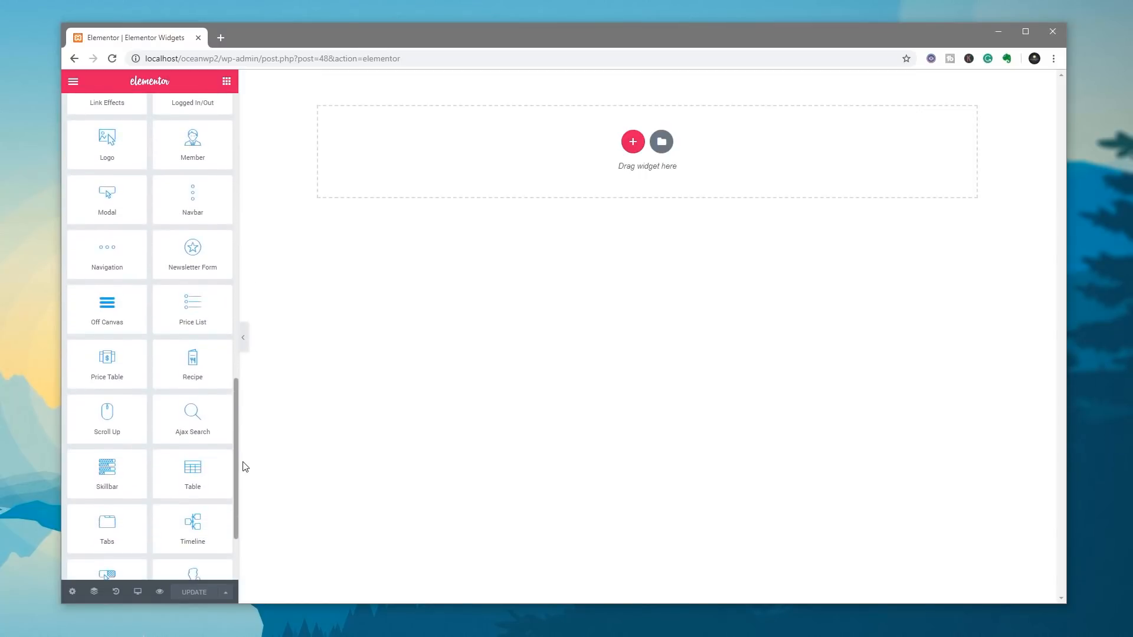
scroll(245, 481, down, 2)
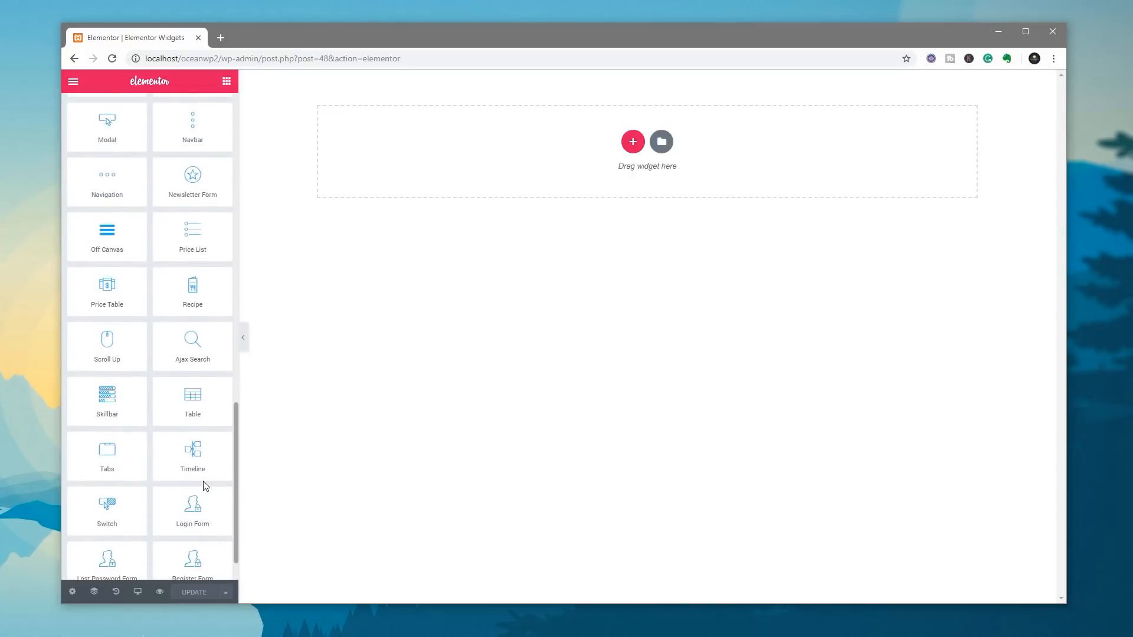
scroll(205, 486, down, 1)
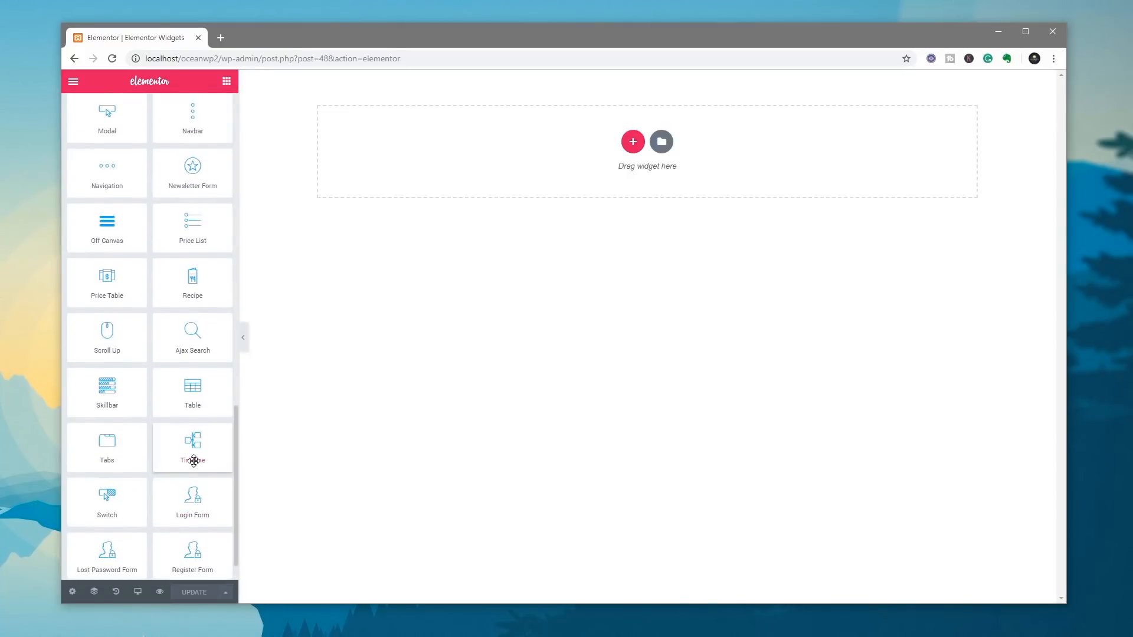
drag(193, 460, 569, 162)
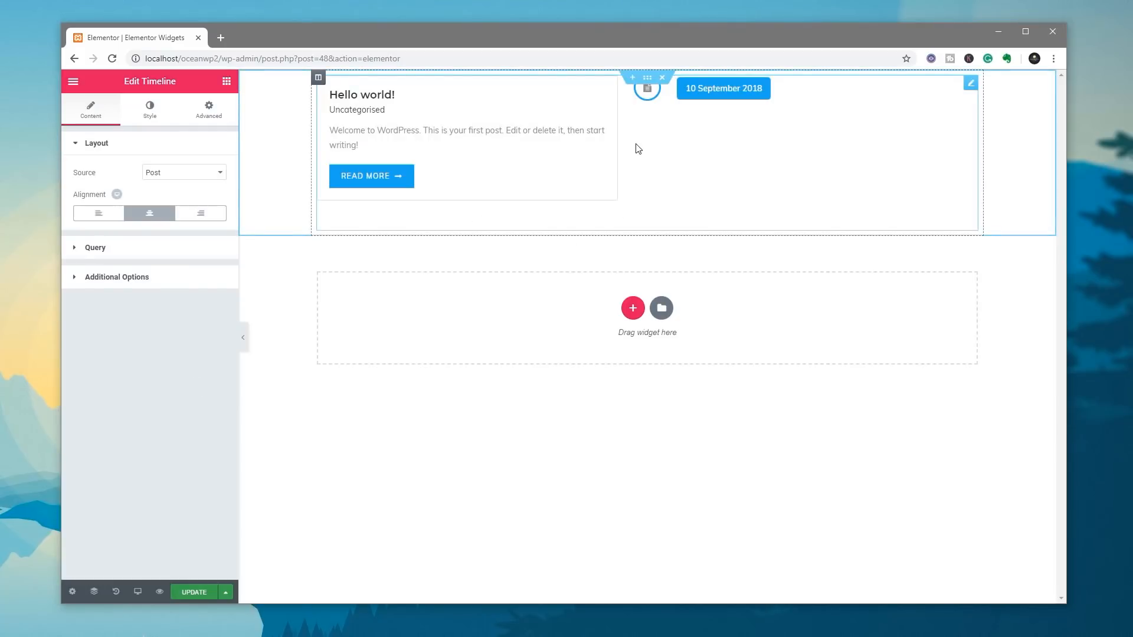
click(166, 173)
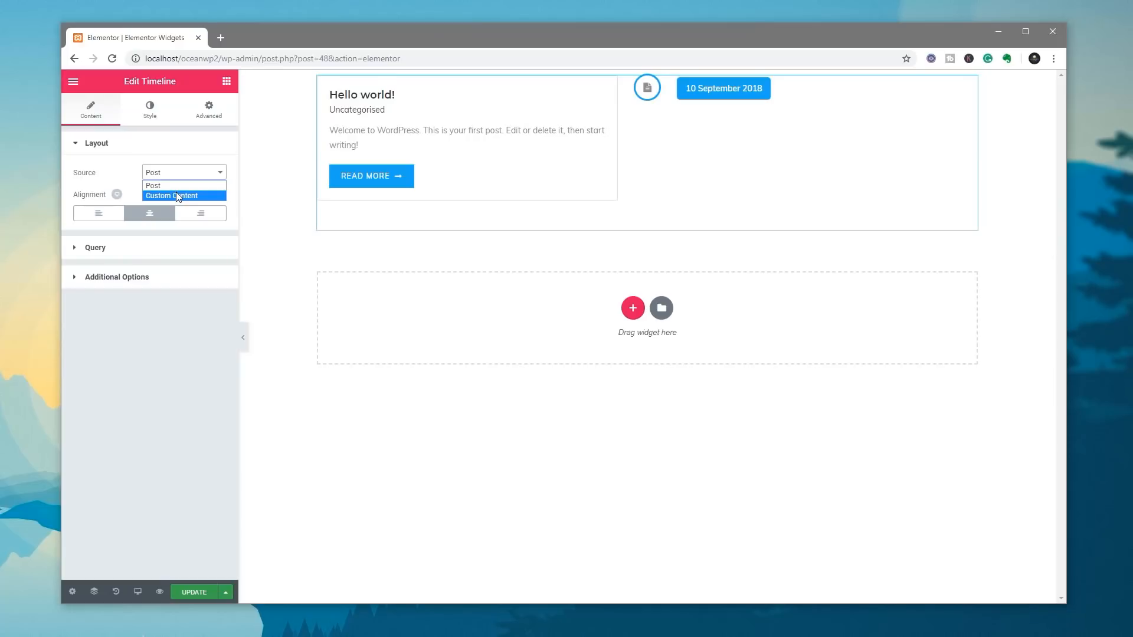
click(176, 194)
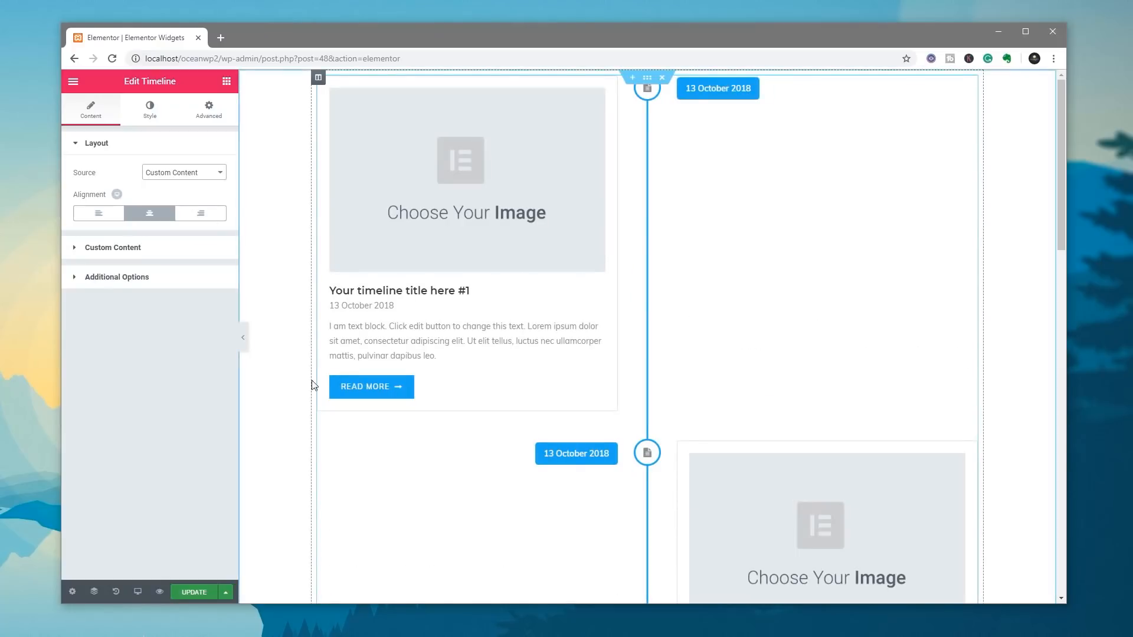
scroll(275, 387, down, 5)
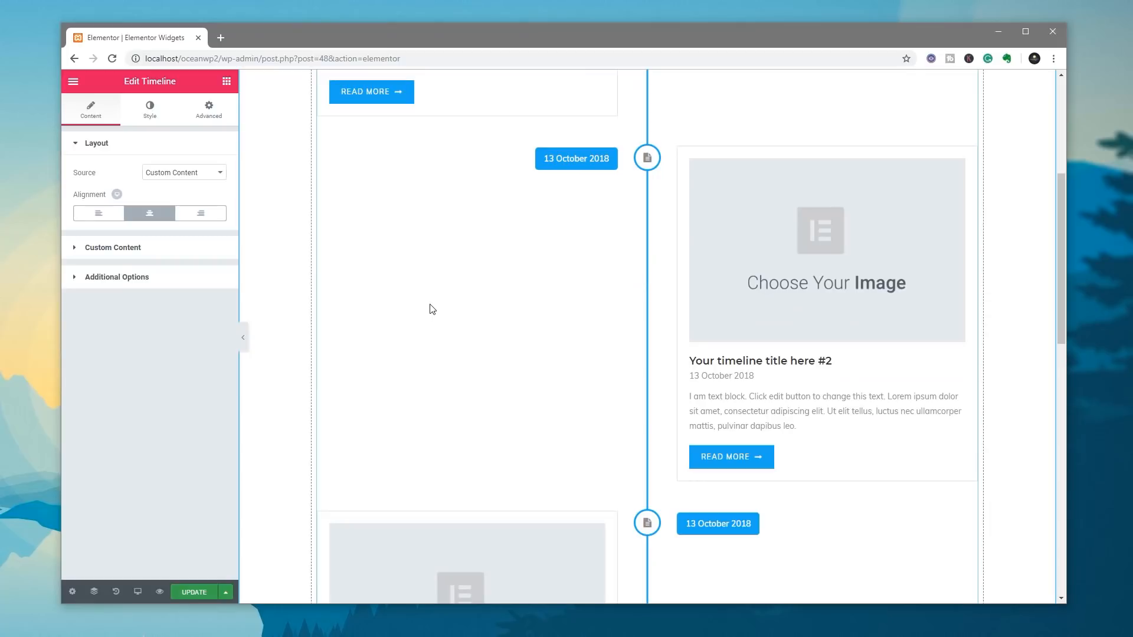
Step: Set the rose photo from the media library as the image of the first custom timeline item
click(133, 253)
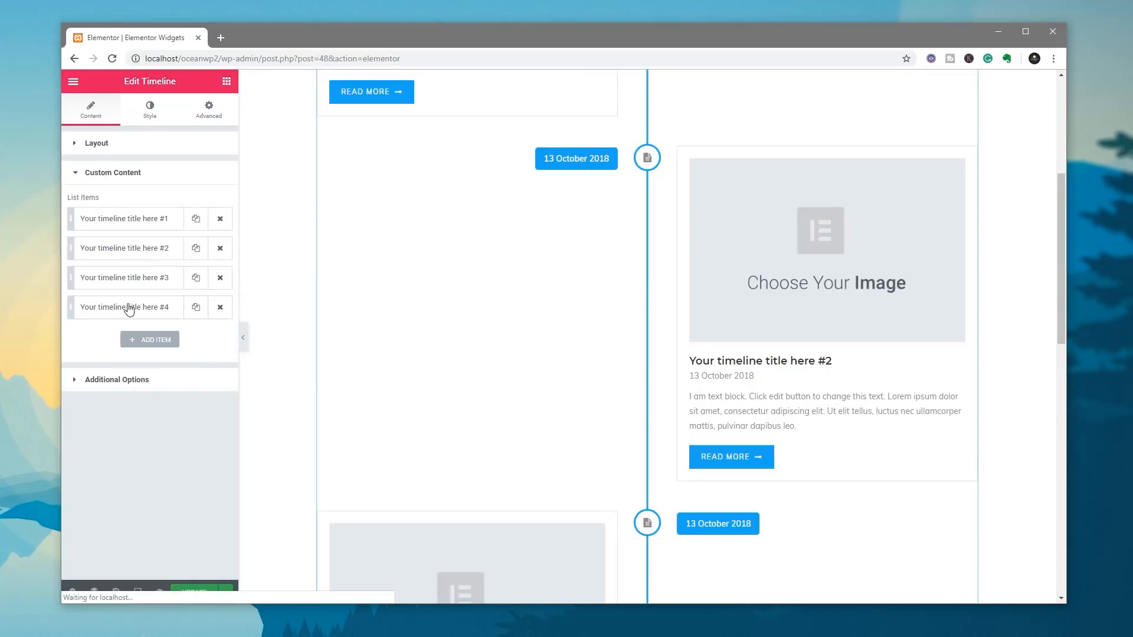
click(103, 231)
click(144, 366)
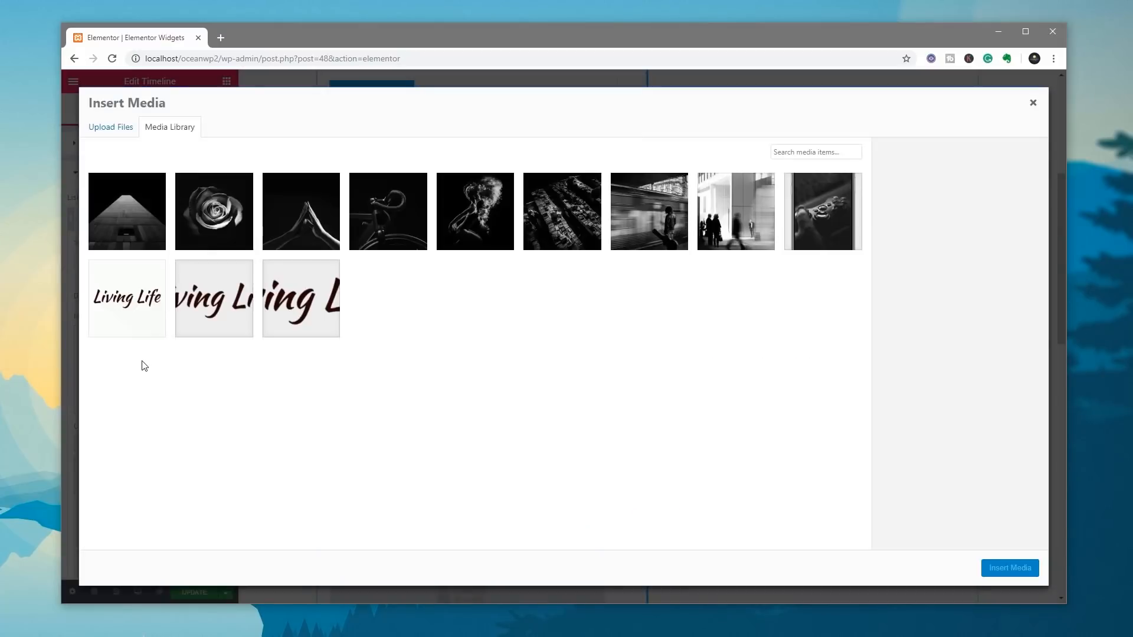
click(215, 205)
click(1010, 568)
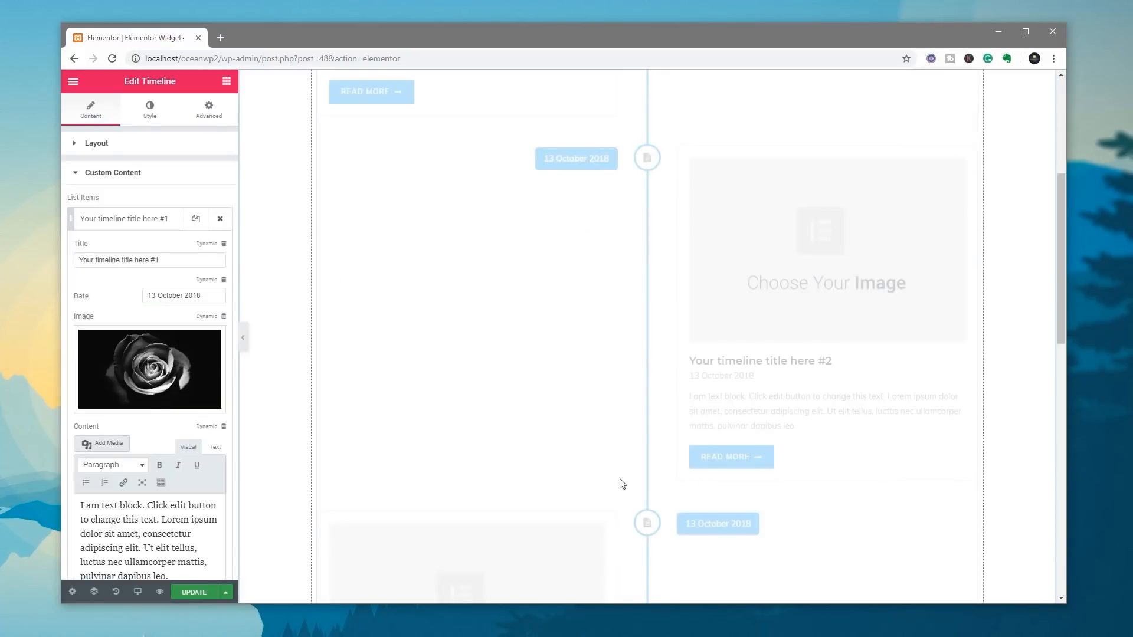
scroll(458, 370, up, 5)
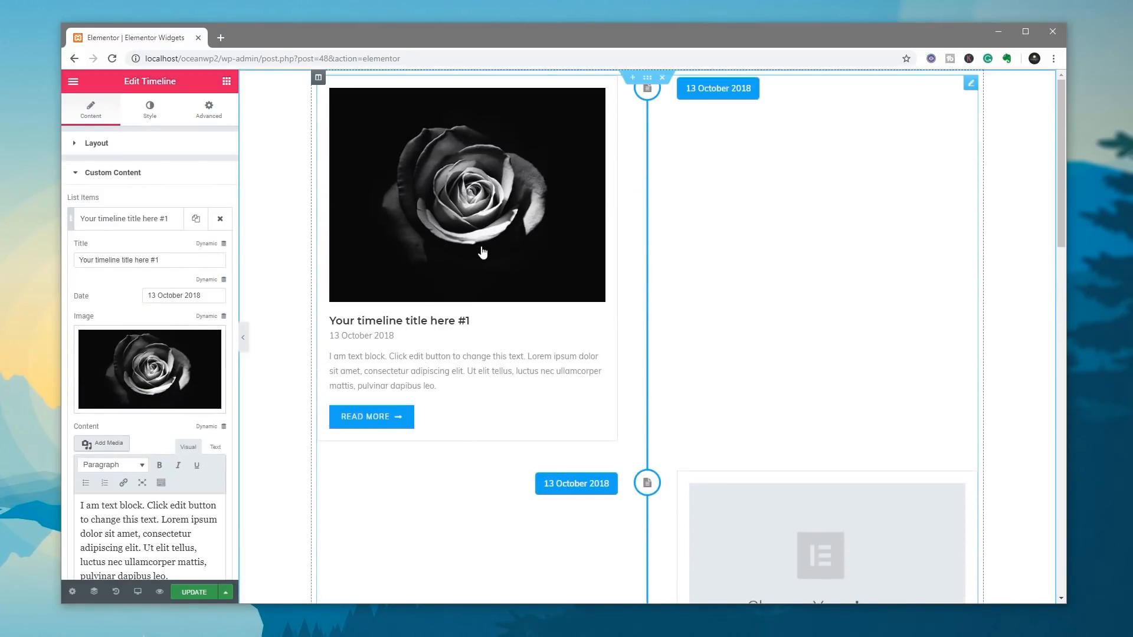
click(137, 223)
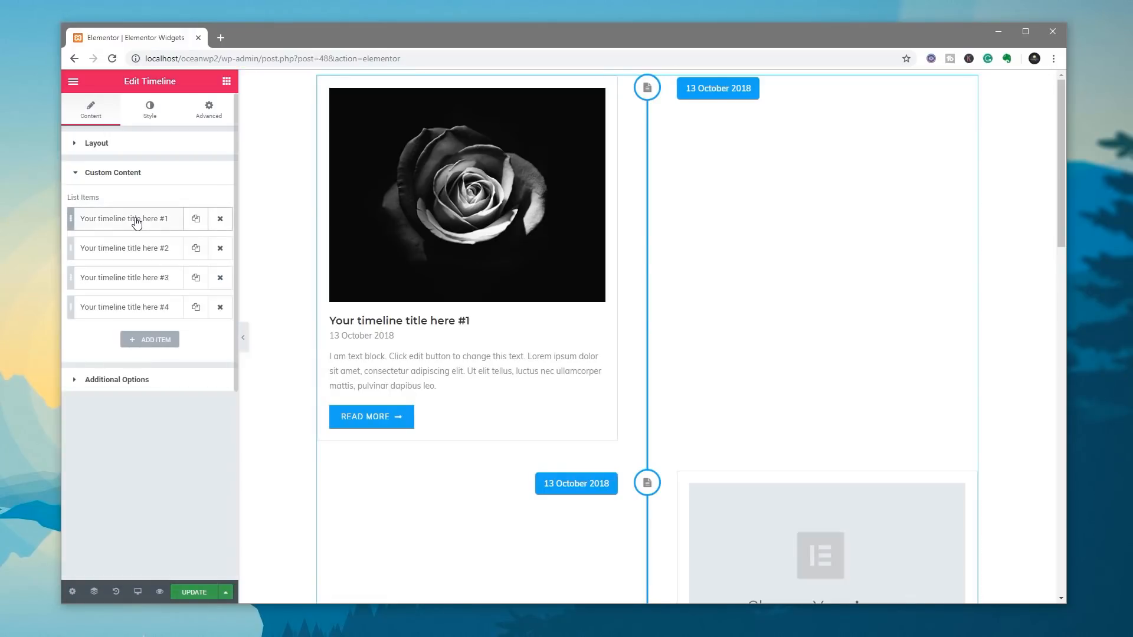
Step: Review the Timeline widget's additional and style options, and delete the widget from the page
click(119, 384)
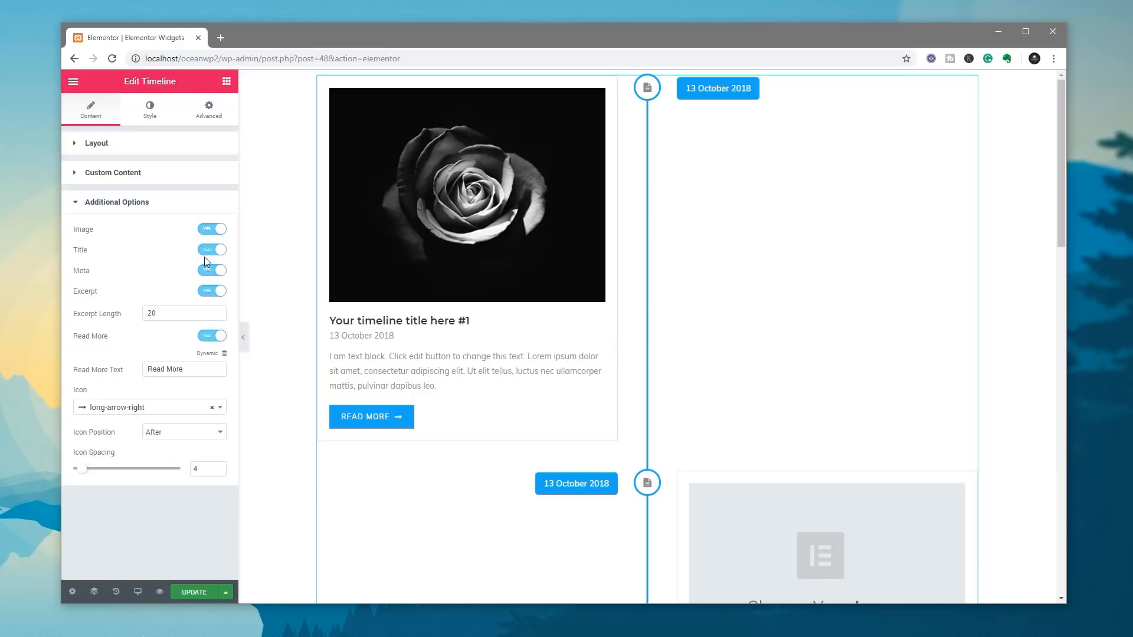
click(150, 114)
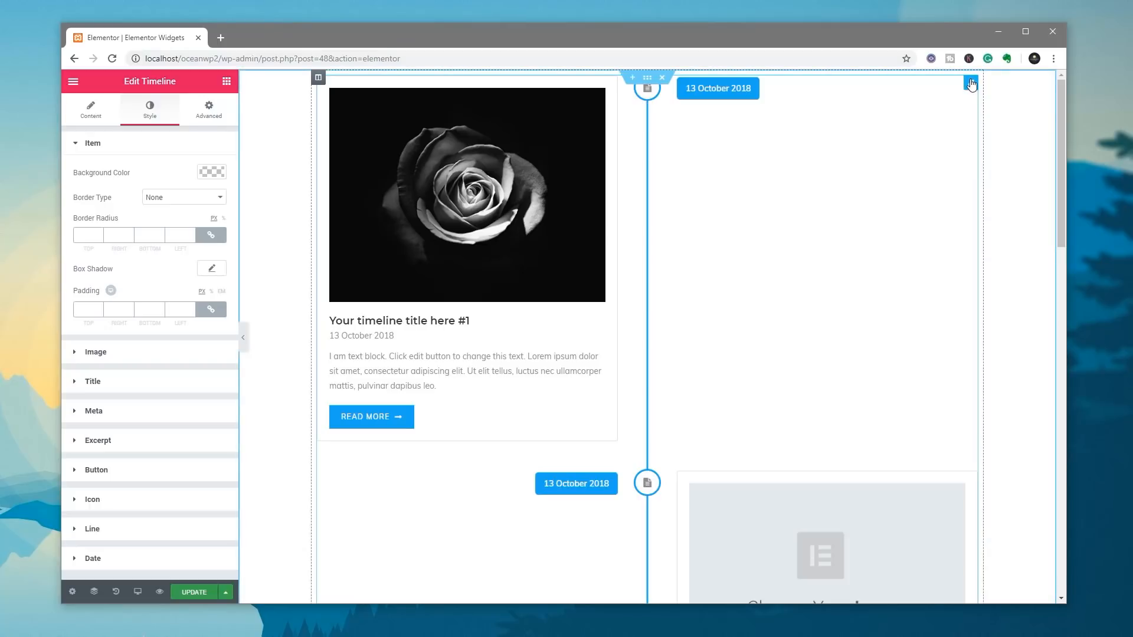
right_click(971, 85)
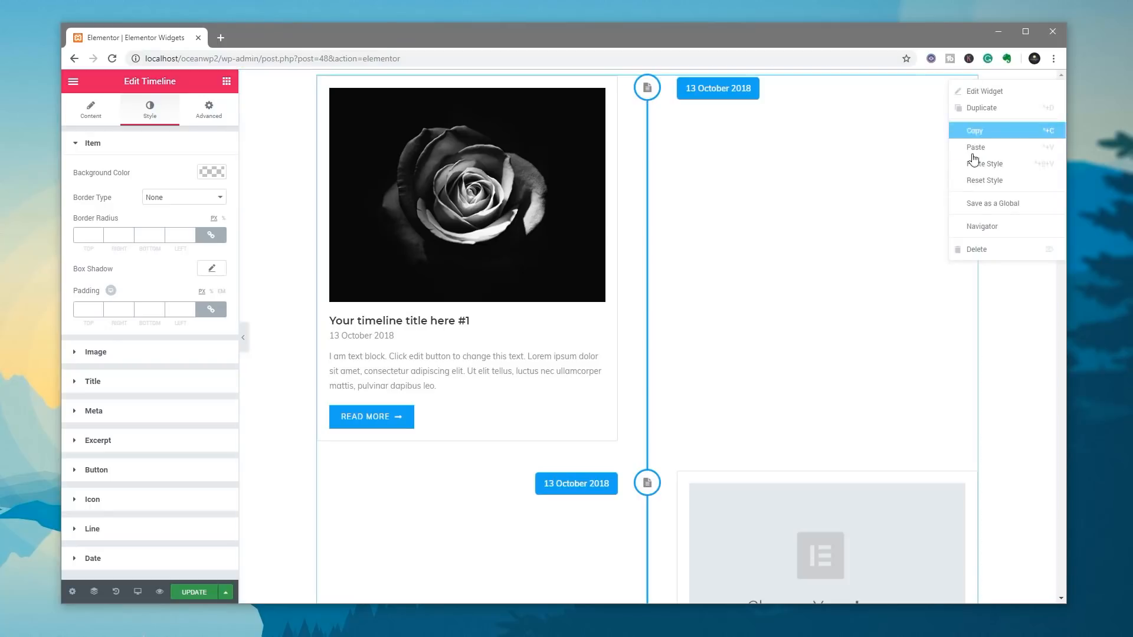
click(982, 249)
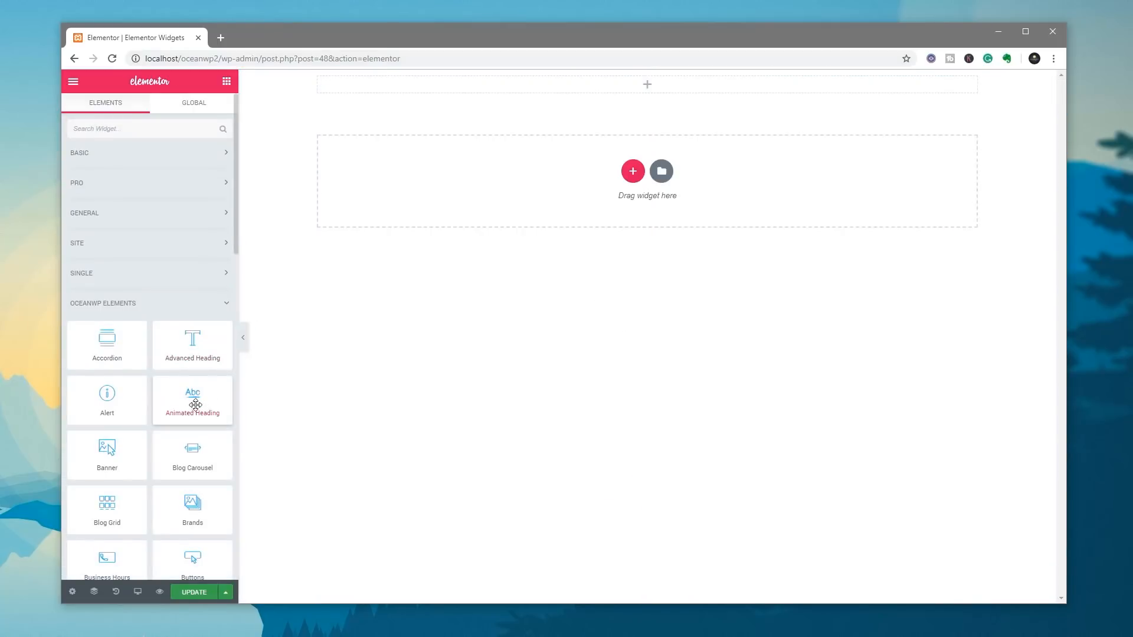
Step: Add the Animated Heading widget to the empty section, set its layout to Typed and review the typing animation options
drag(187, 399, 551, 94)
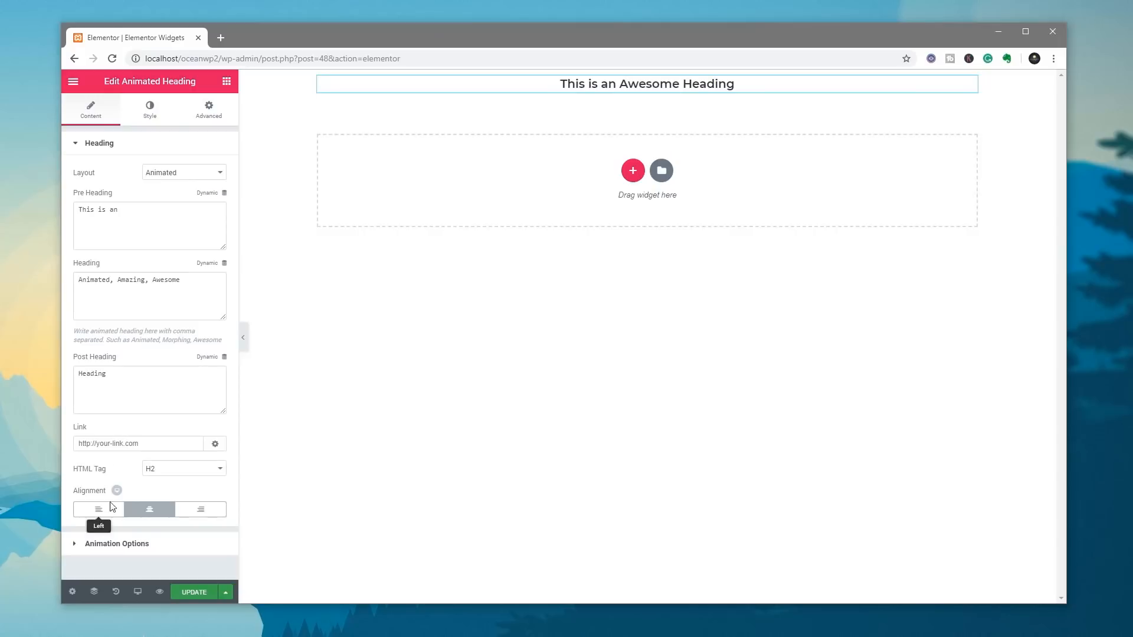
click(179, 174)
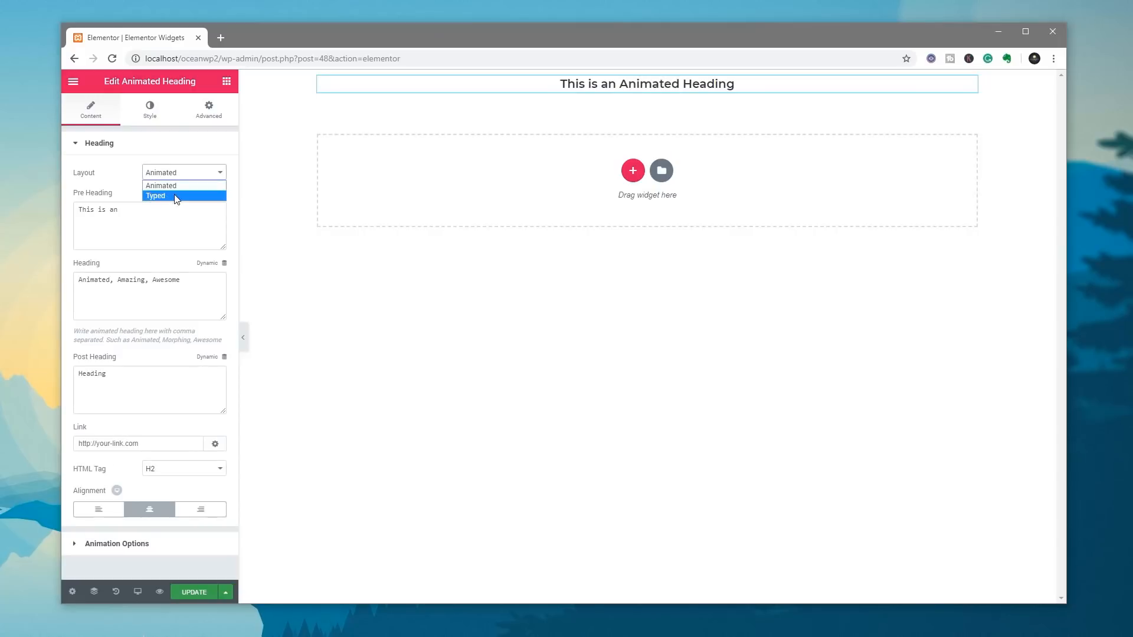
click(174, 195)
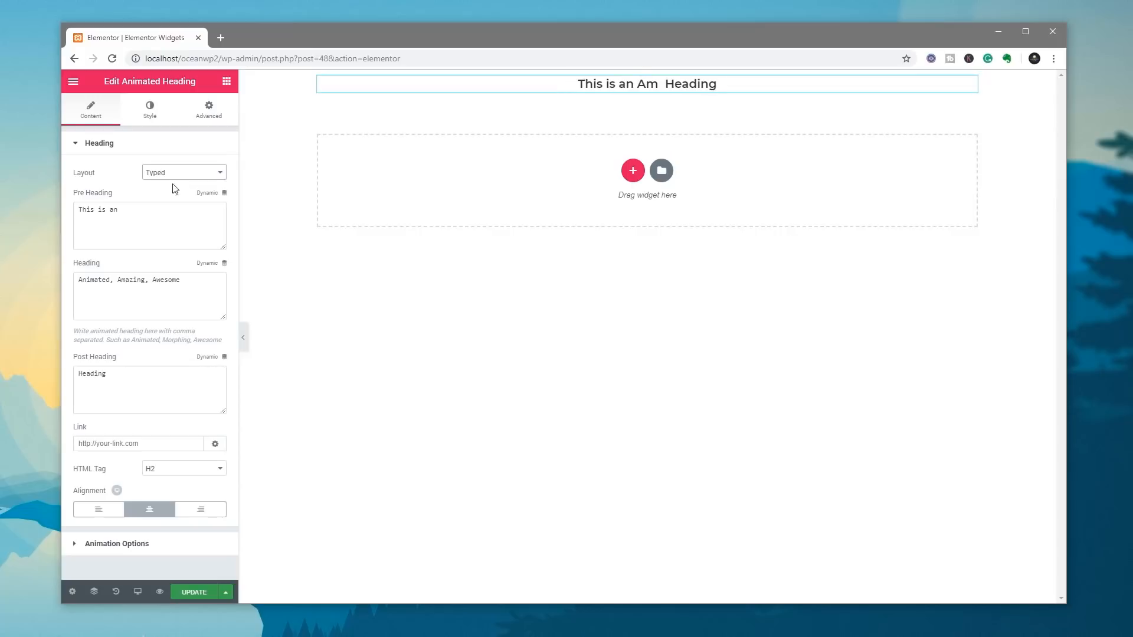
click(108, 543)
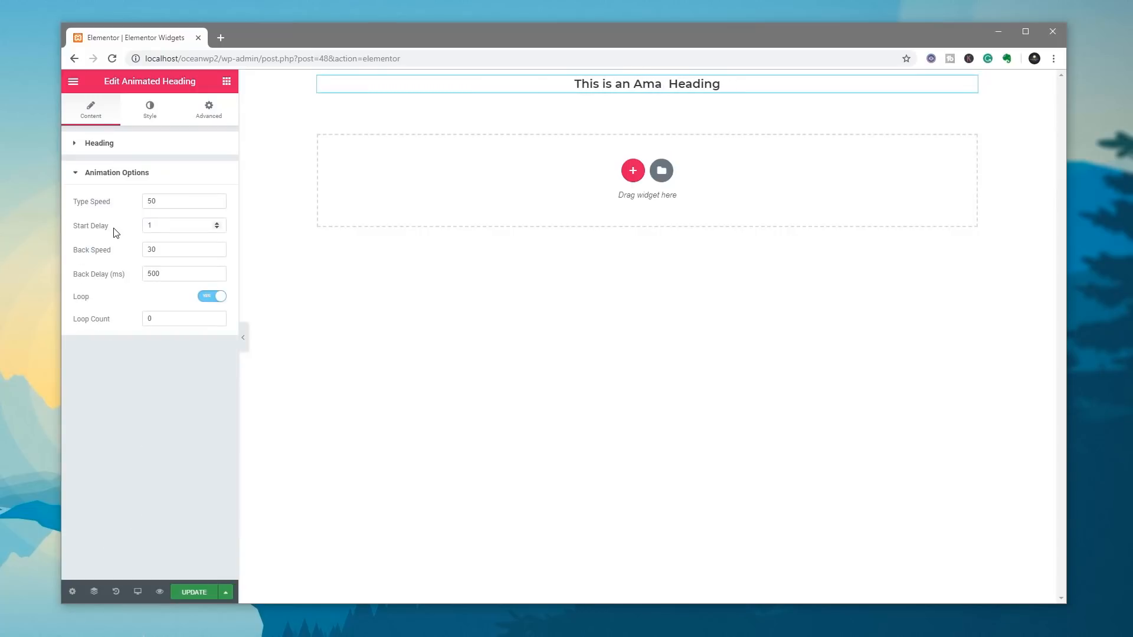
click(106, 145)
Step: Set the heading's layout to Animated and its animation to Zoom In
click(177, 175)
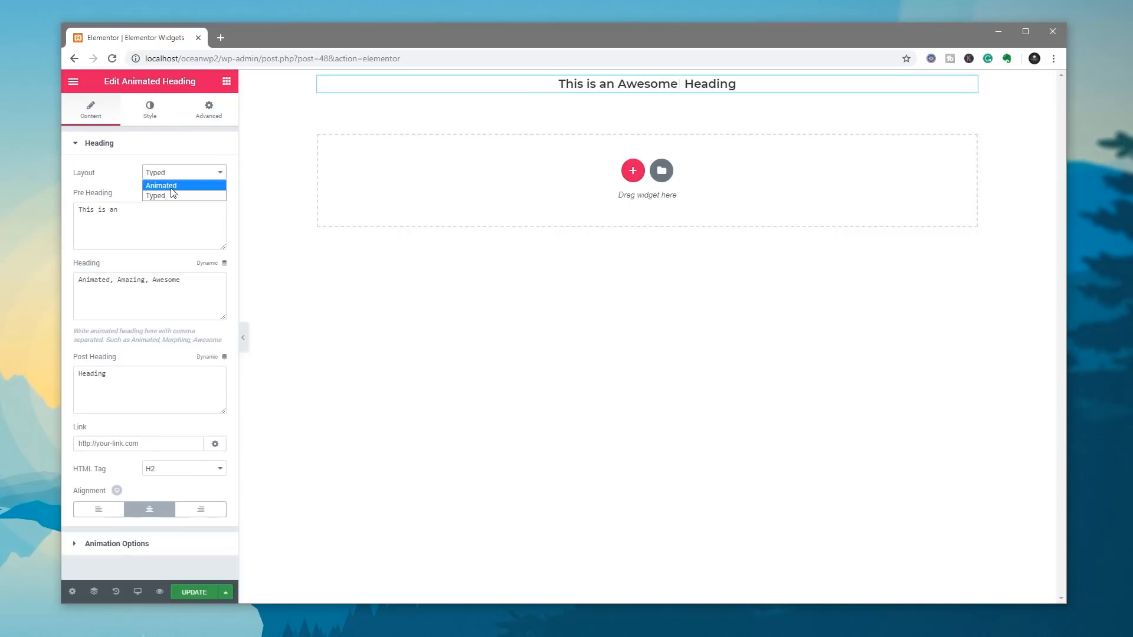
click(171, 186)
click(122, 543)
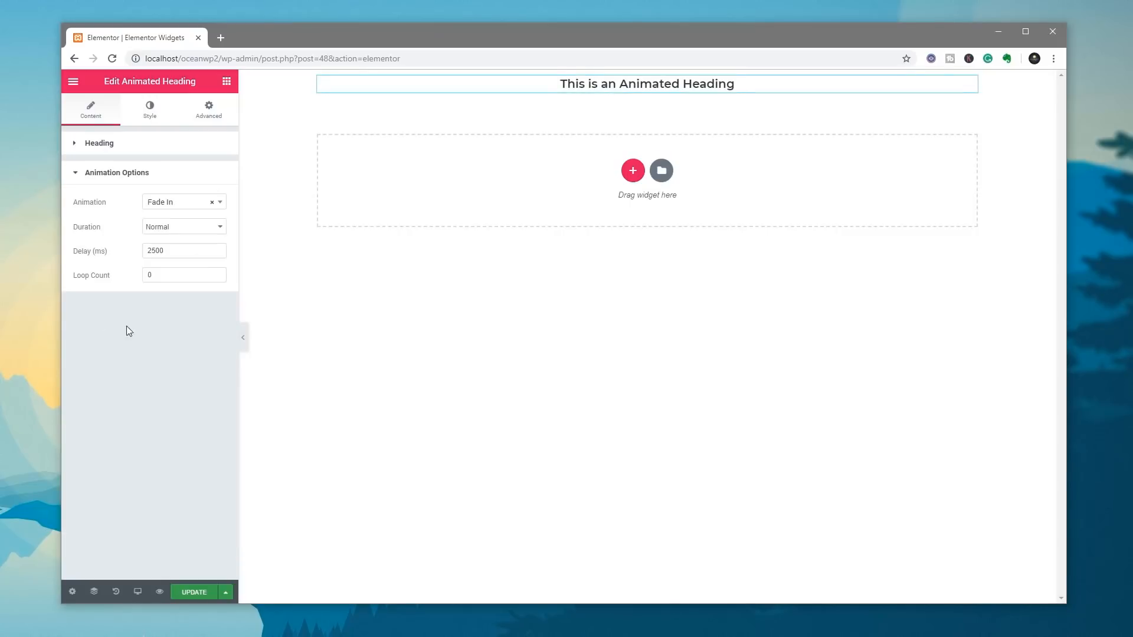
click(220, 203)
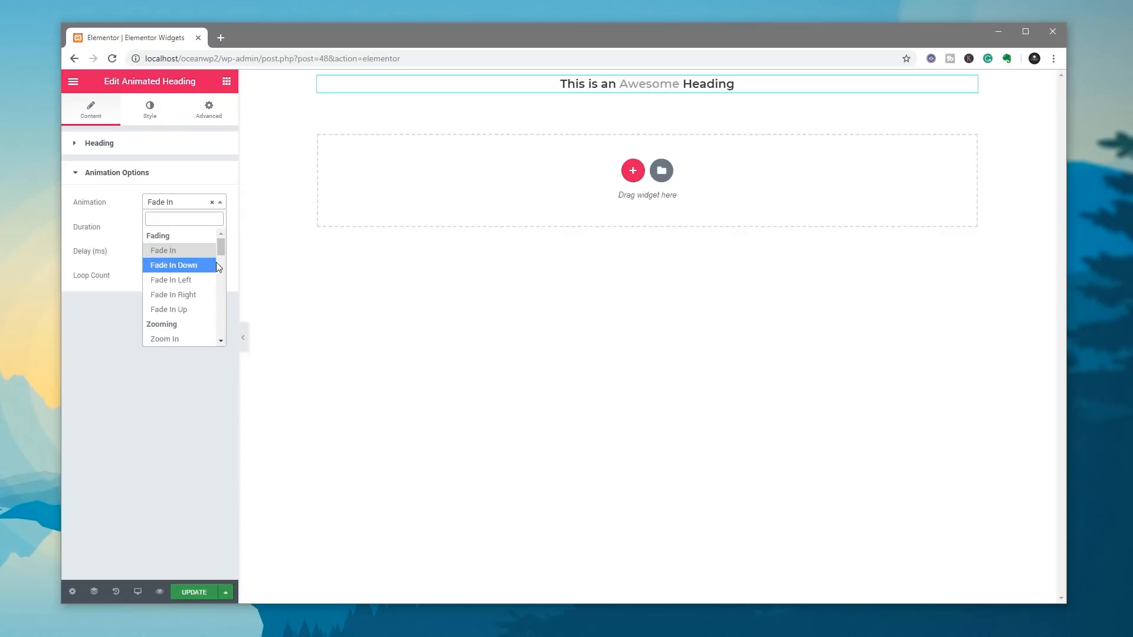
click(179, 340)
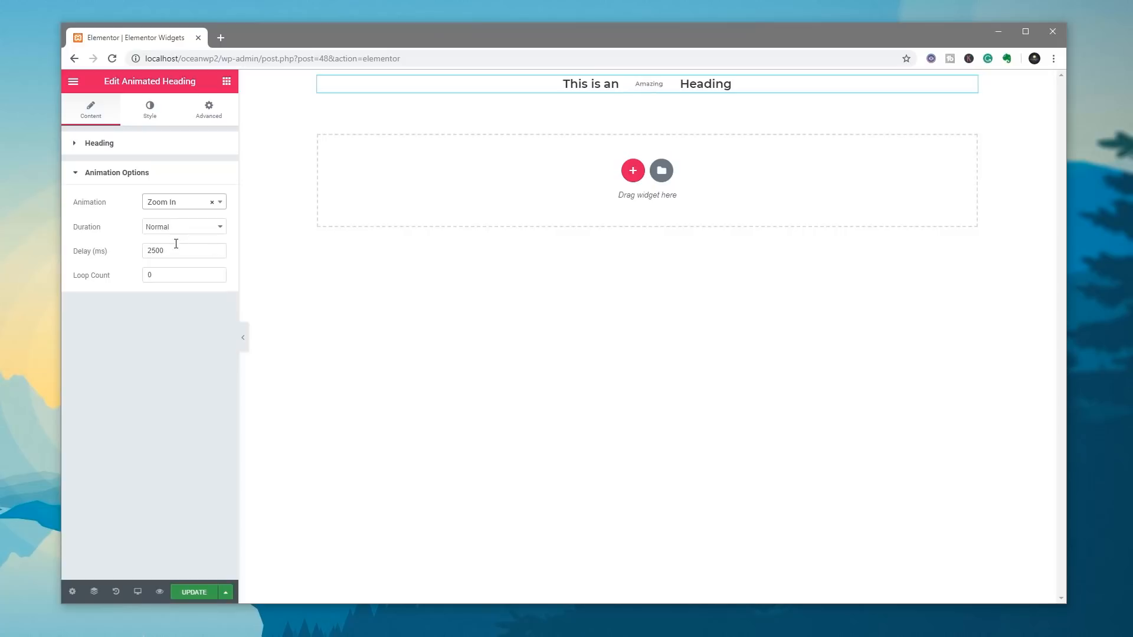
Step: Check the Animated Heading's style options and delete the widget from the page
click(155, 116)
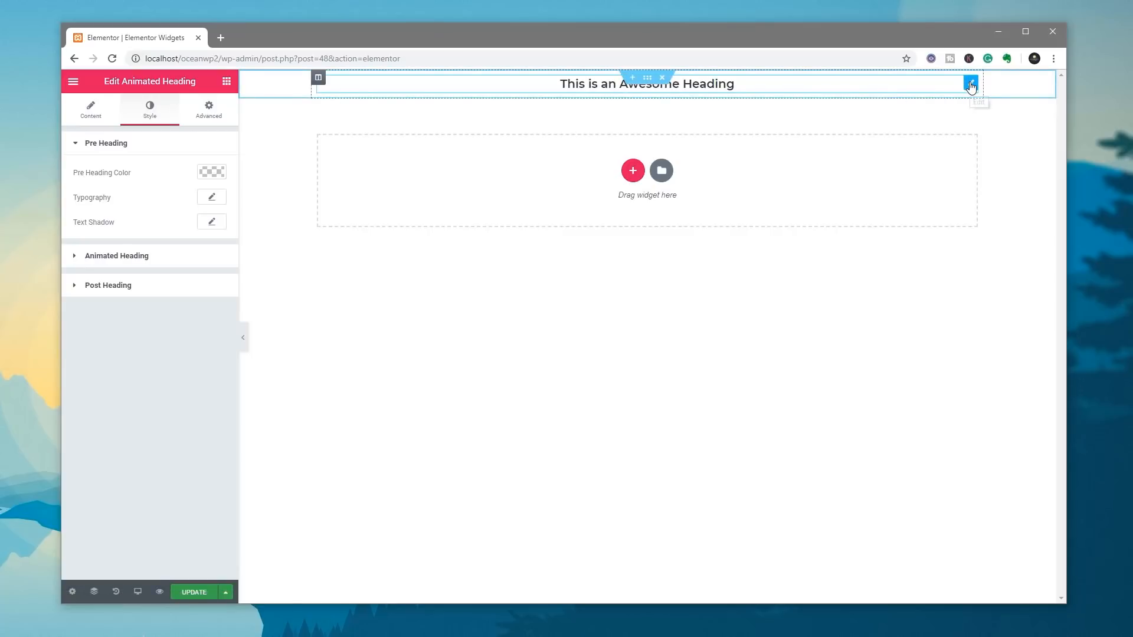
right_click(968, 86)
click(964, 254)
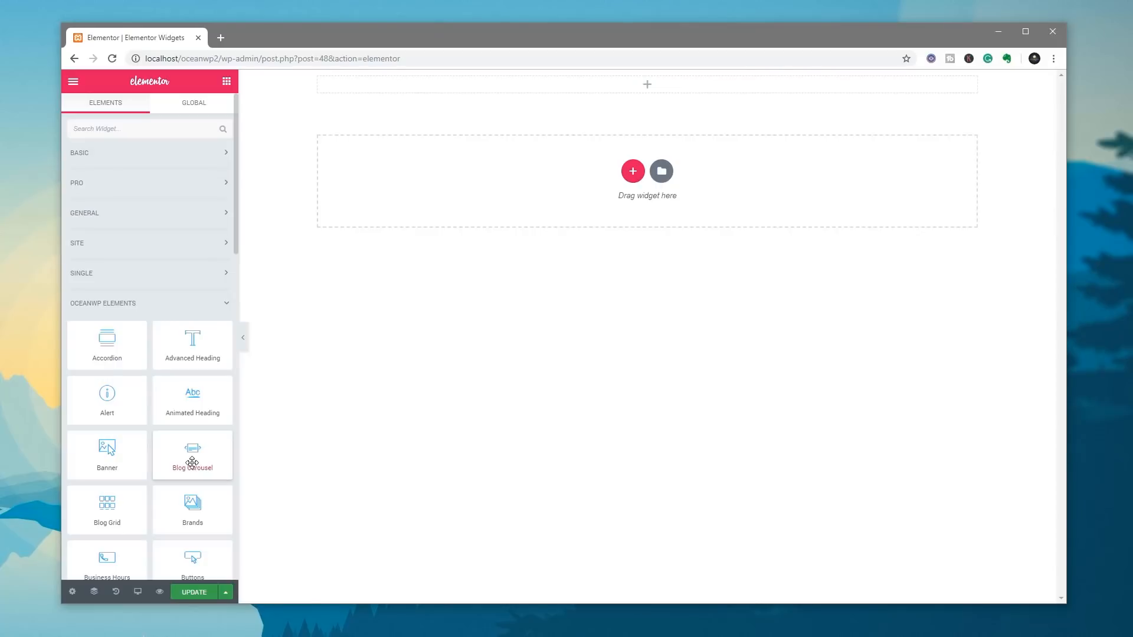
Step: Add the Blog Carousel widget to the empty section and review its query, post type and element display options
drag(192, 463, 534, 95)
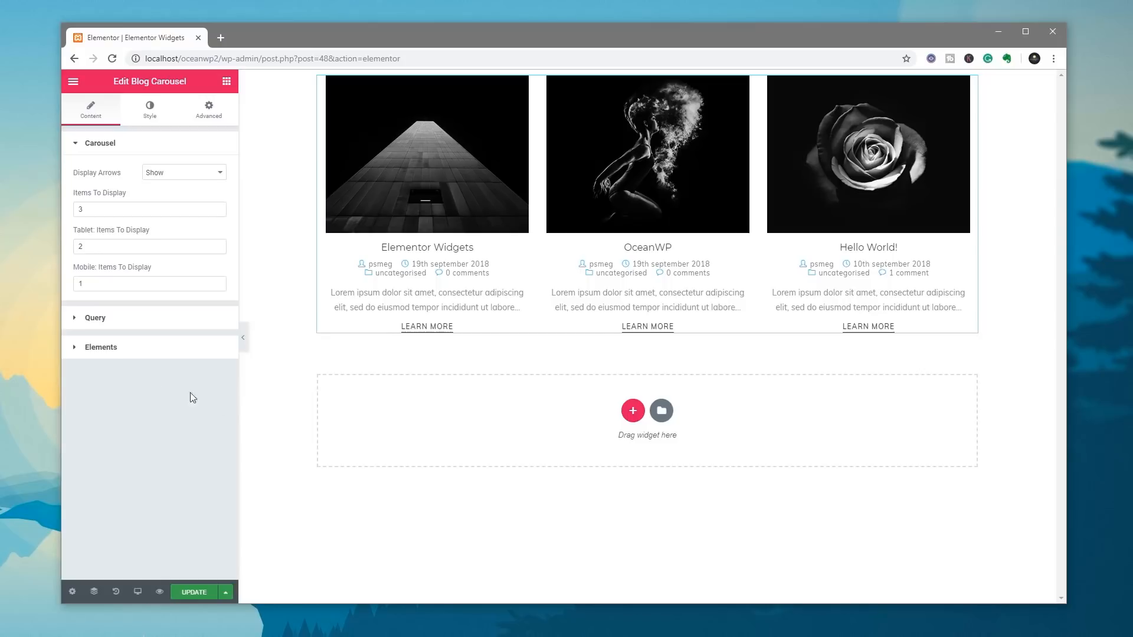
click(105, 318)
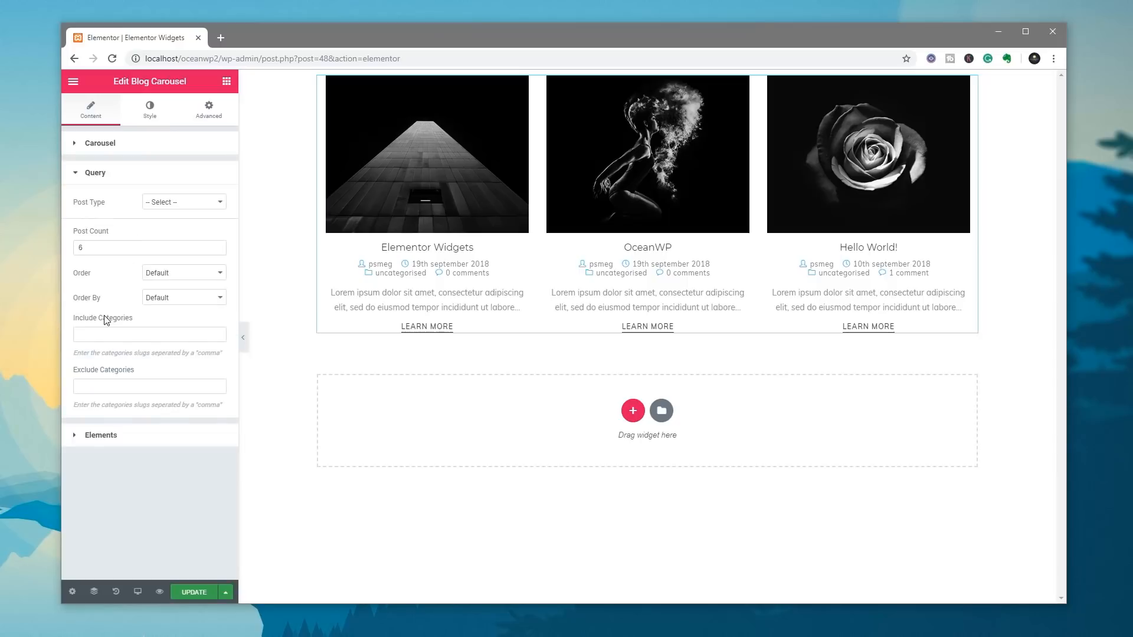
click(192, 204)
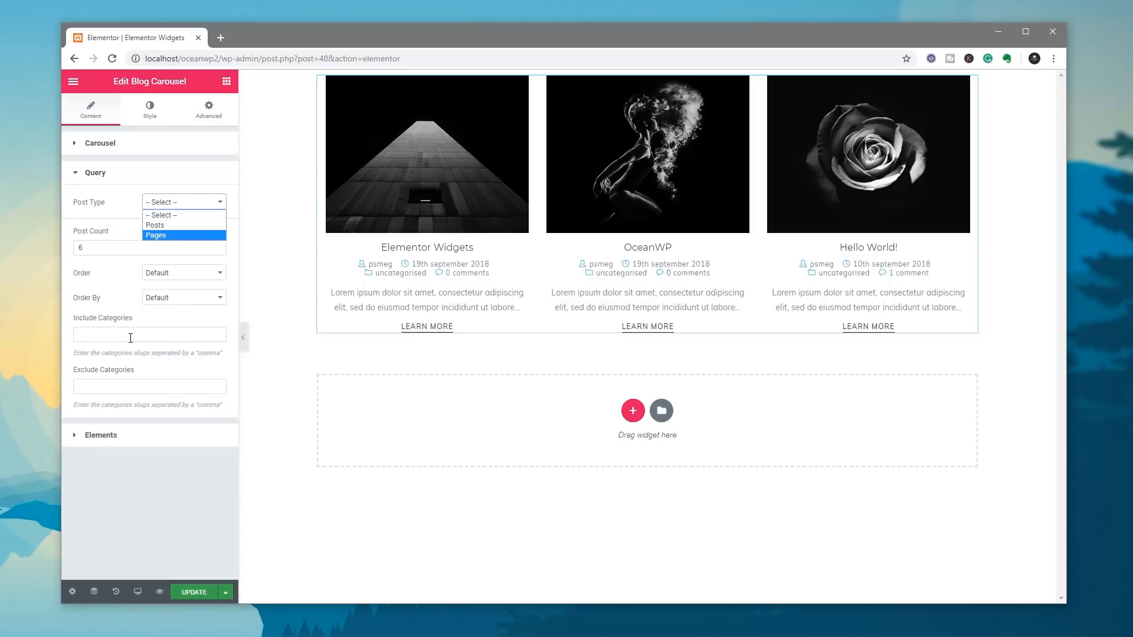
click(105, 435)
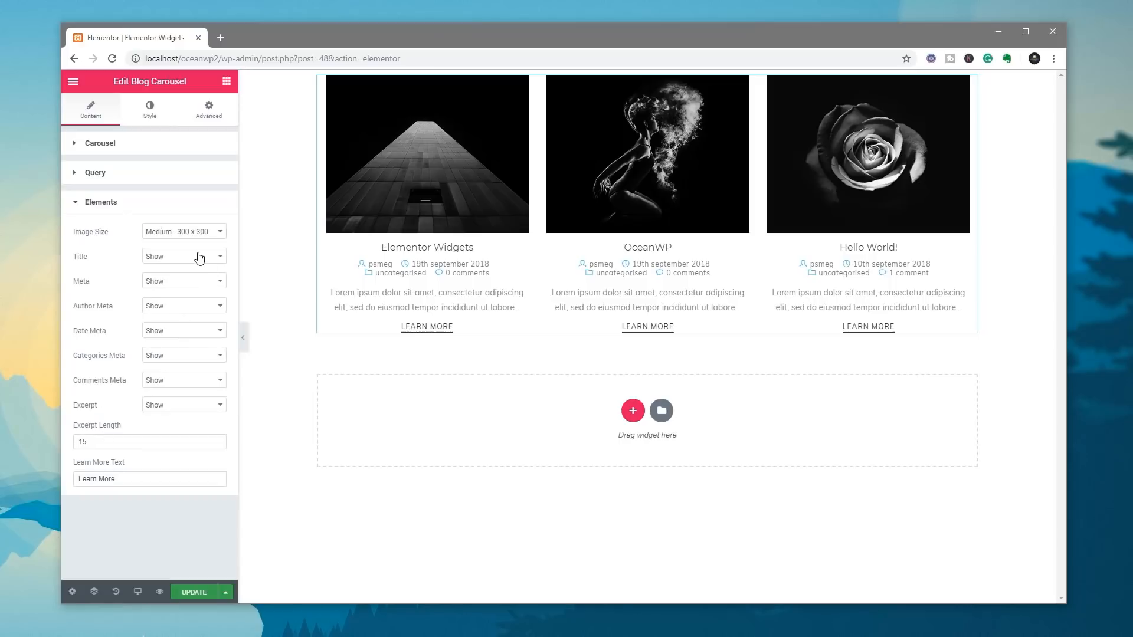
Step: Set the Blog Carousel's image size to Medium Large and hide the post meta
click(200, 234)
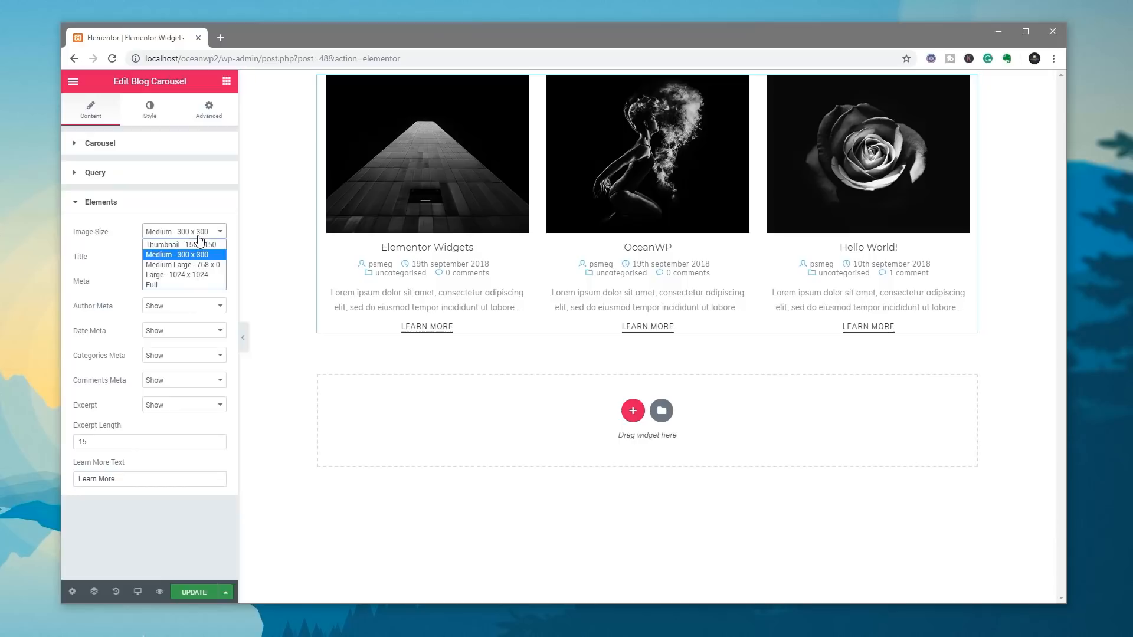
click(185, 265)
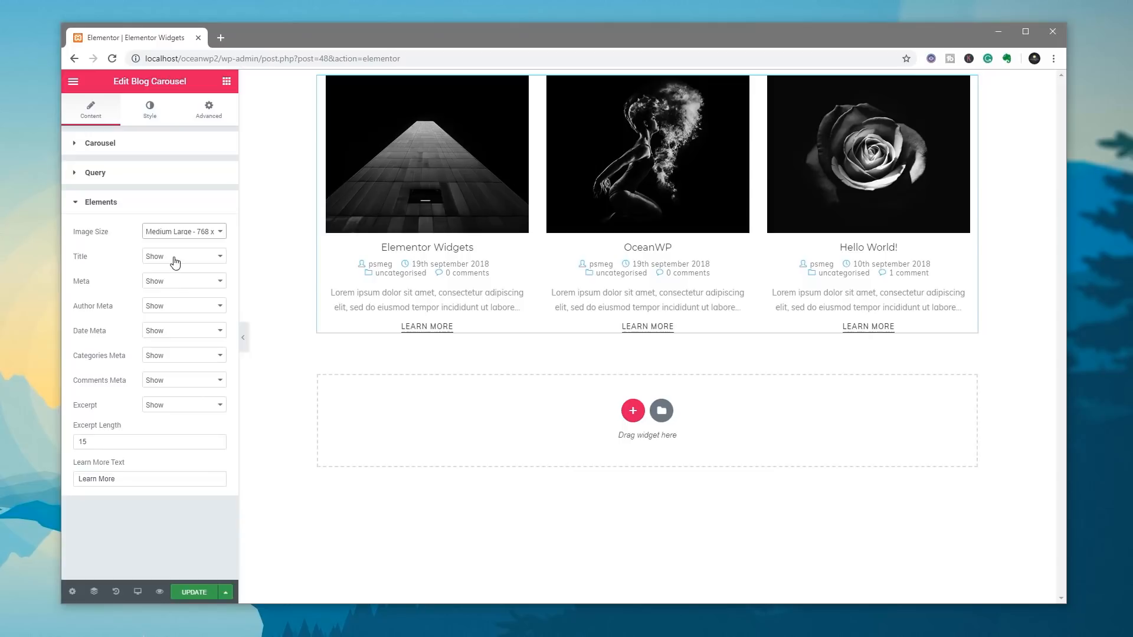
click(171, 282)
click(167, 298)
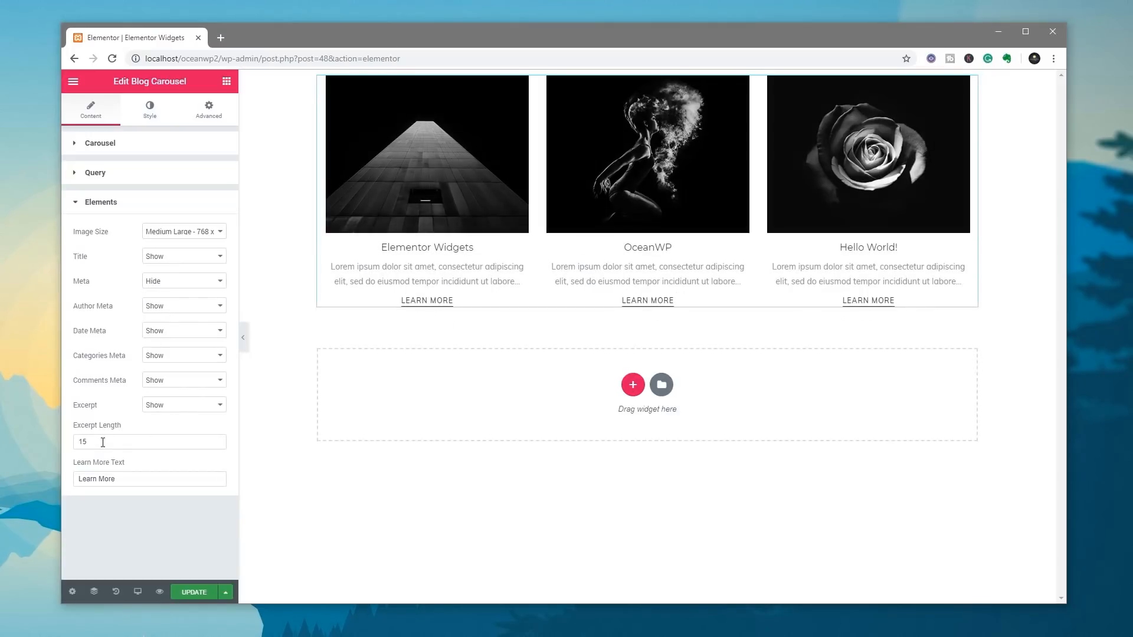
Step: Set the carousel's excerpt length to 30 and change its link text to "Read More"
drag(102, 442, 66, 447)
text(30)
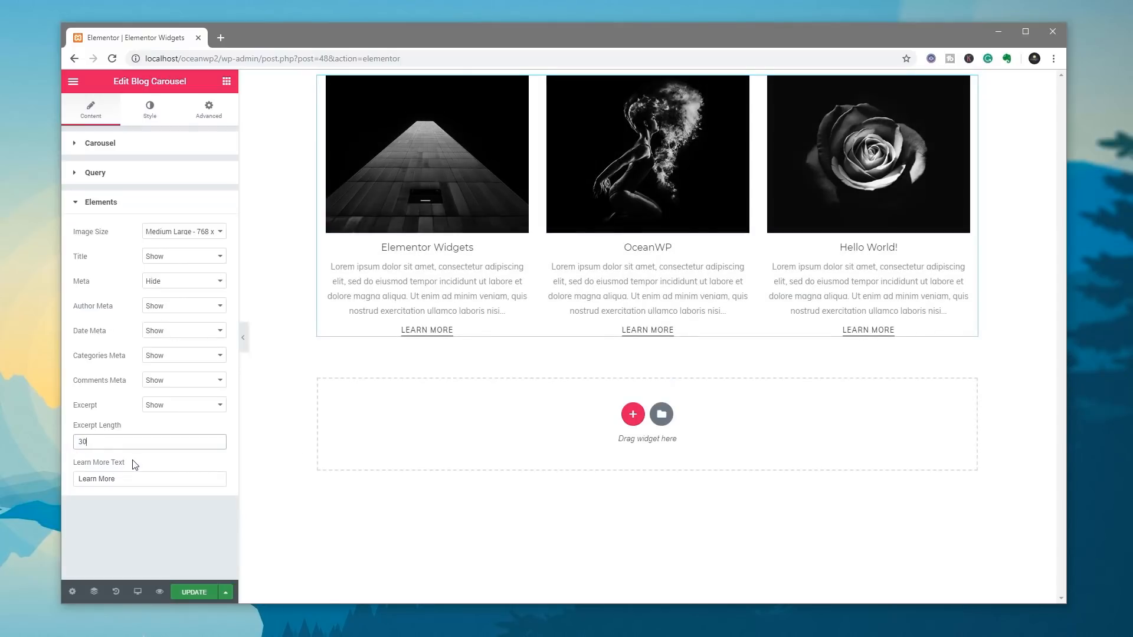
drag(97, 479, 66, 484)
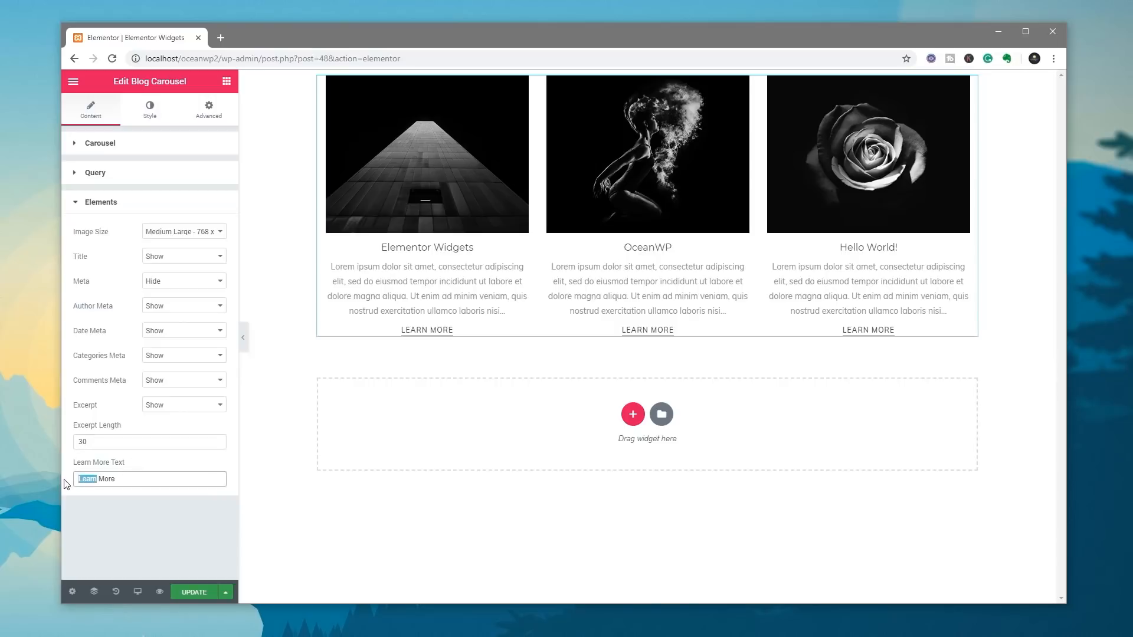
text(Read)
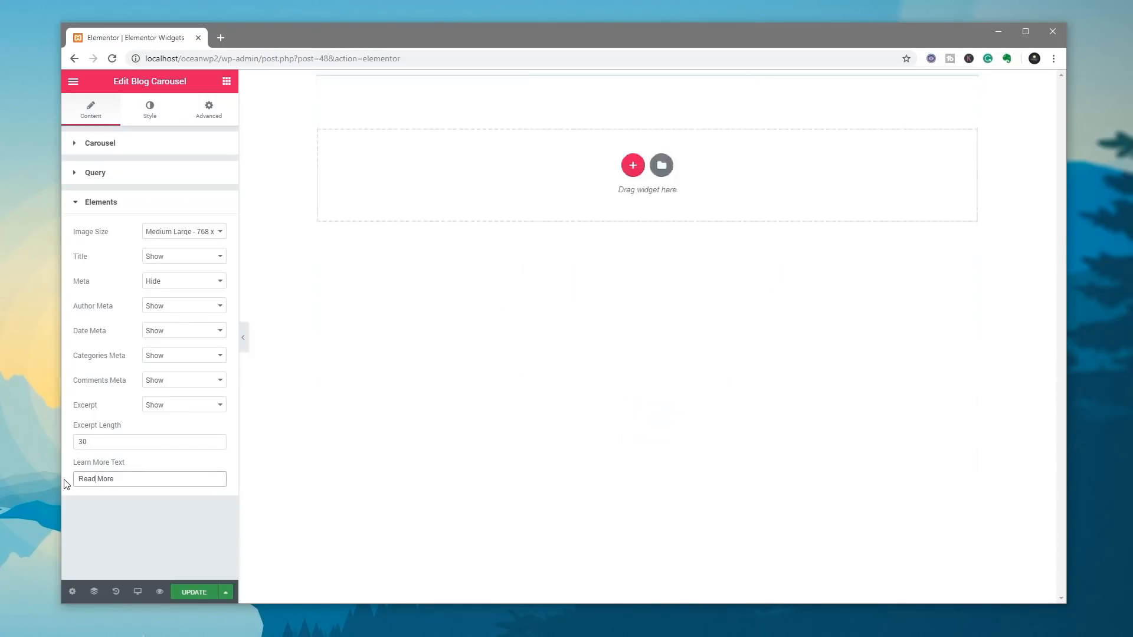
Step: Review the Blog Carousel's arrow and content style options
click(151, 112)
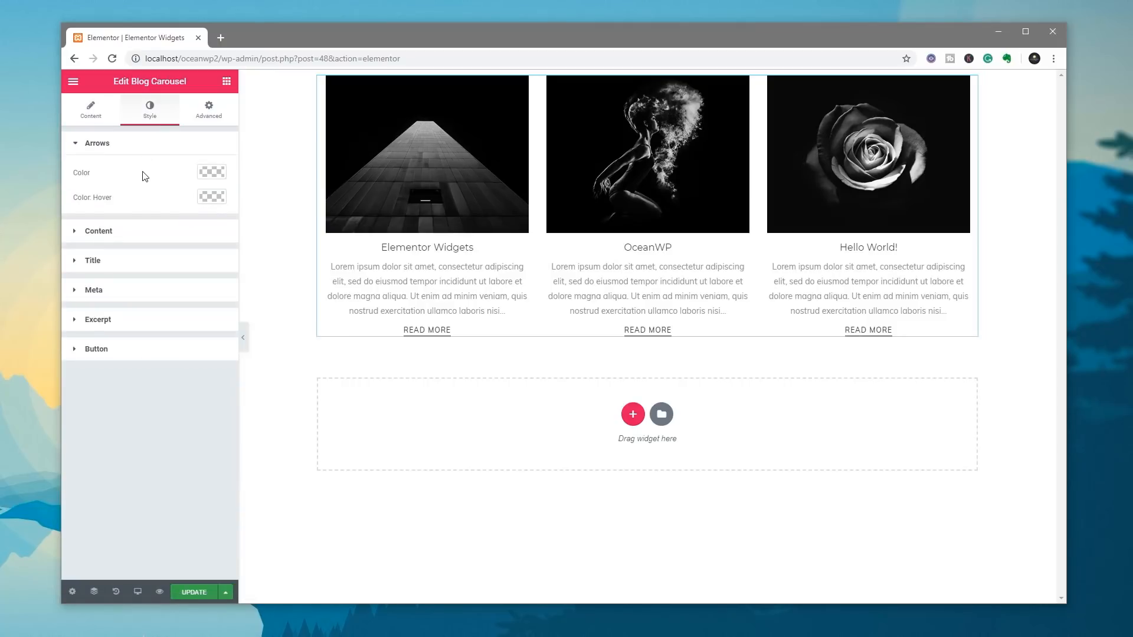
click(126, 232)
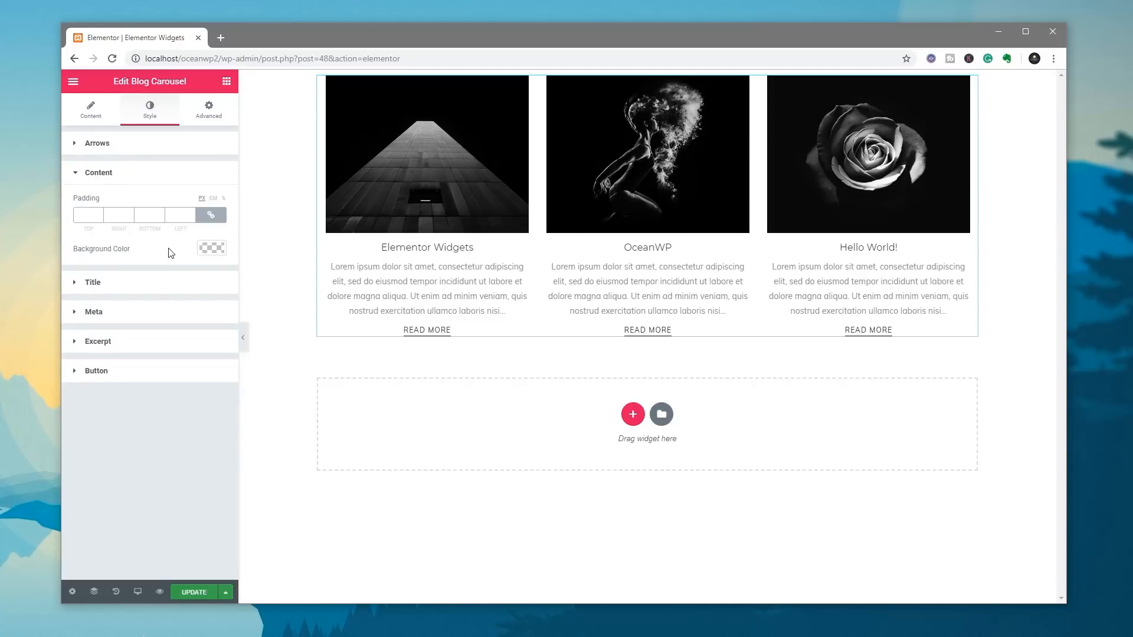